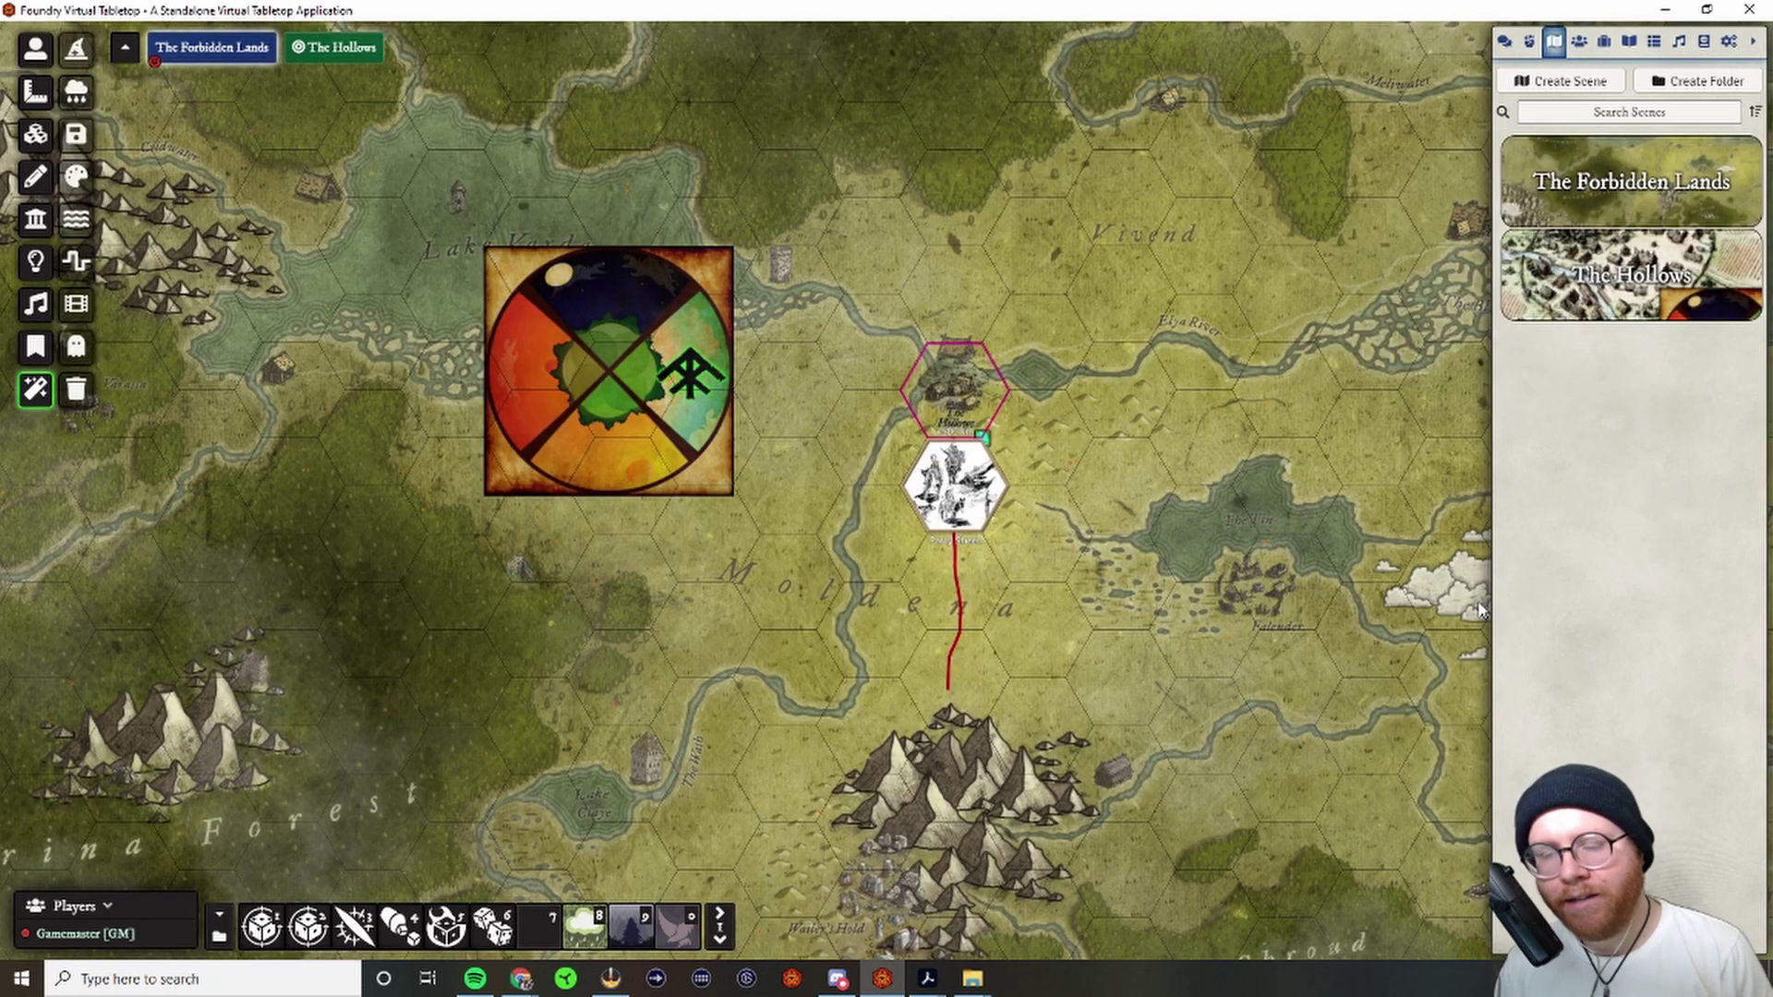
- Review The Forbidden Lands scene's grid configuration, including the grid size and the horizontal and vertical background offsets
scroll(390, 578, down, 5)
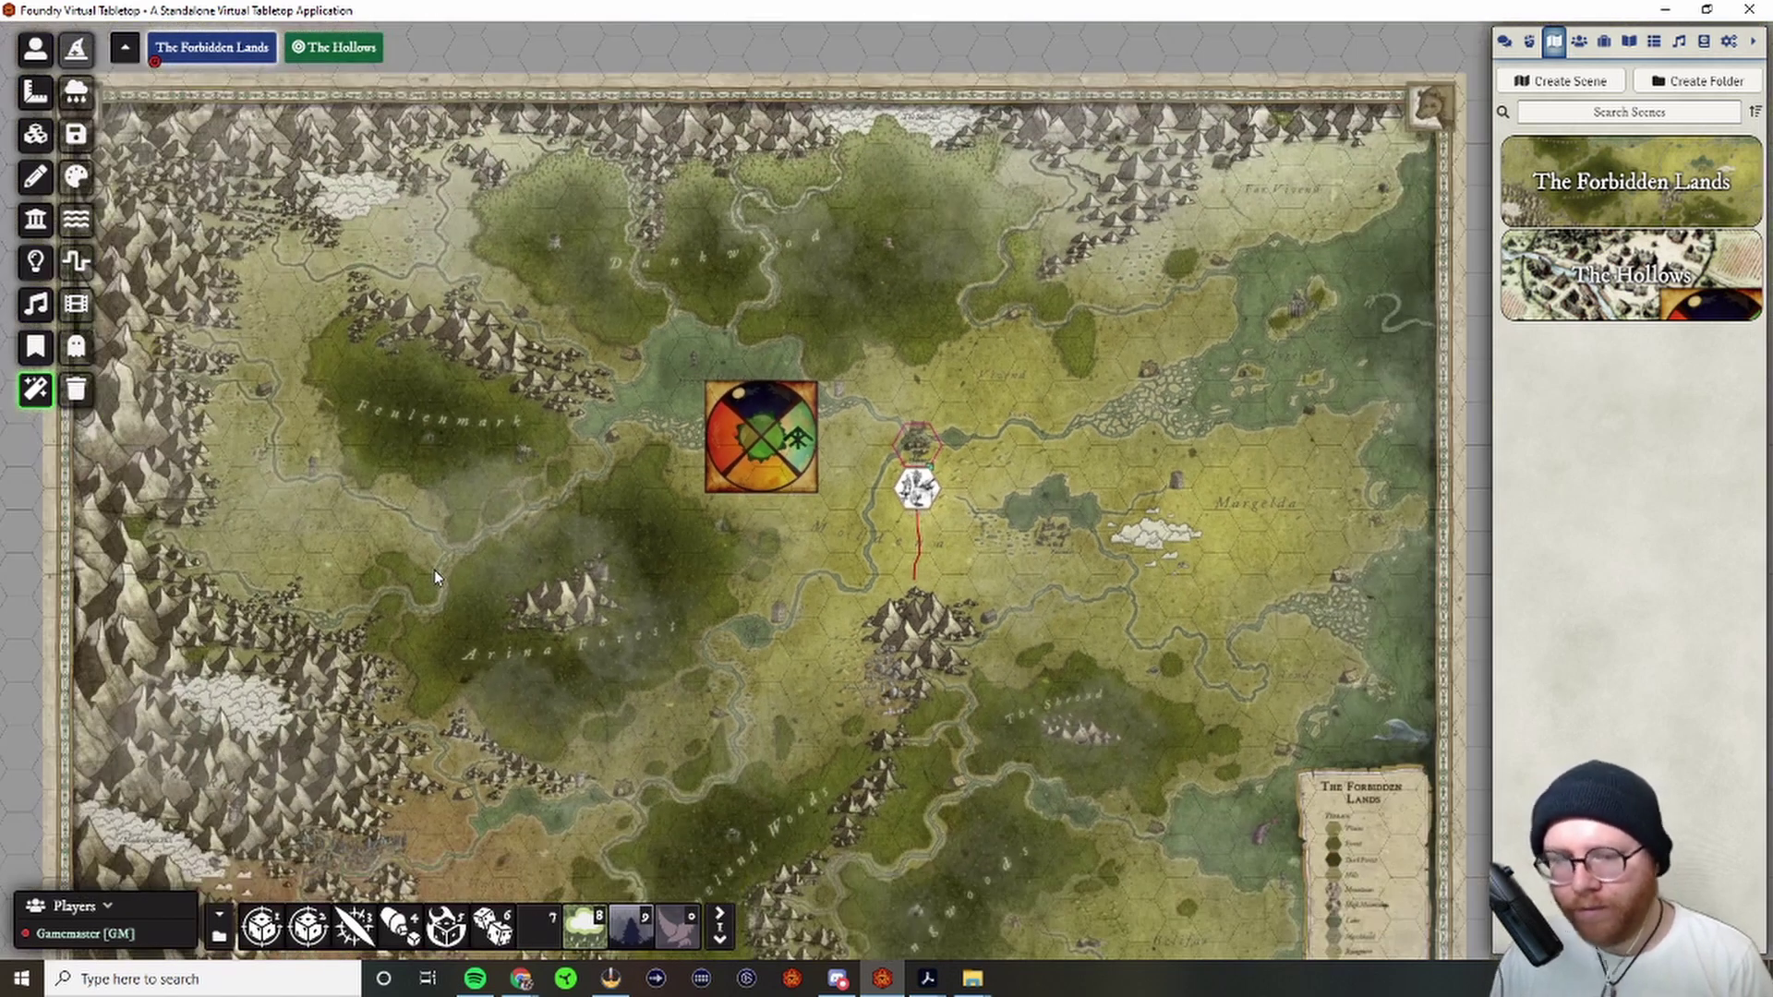
scroll(434, 568, down, 4)
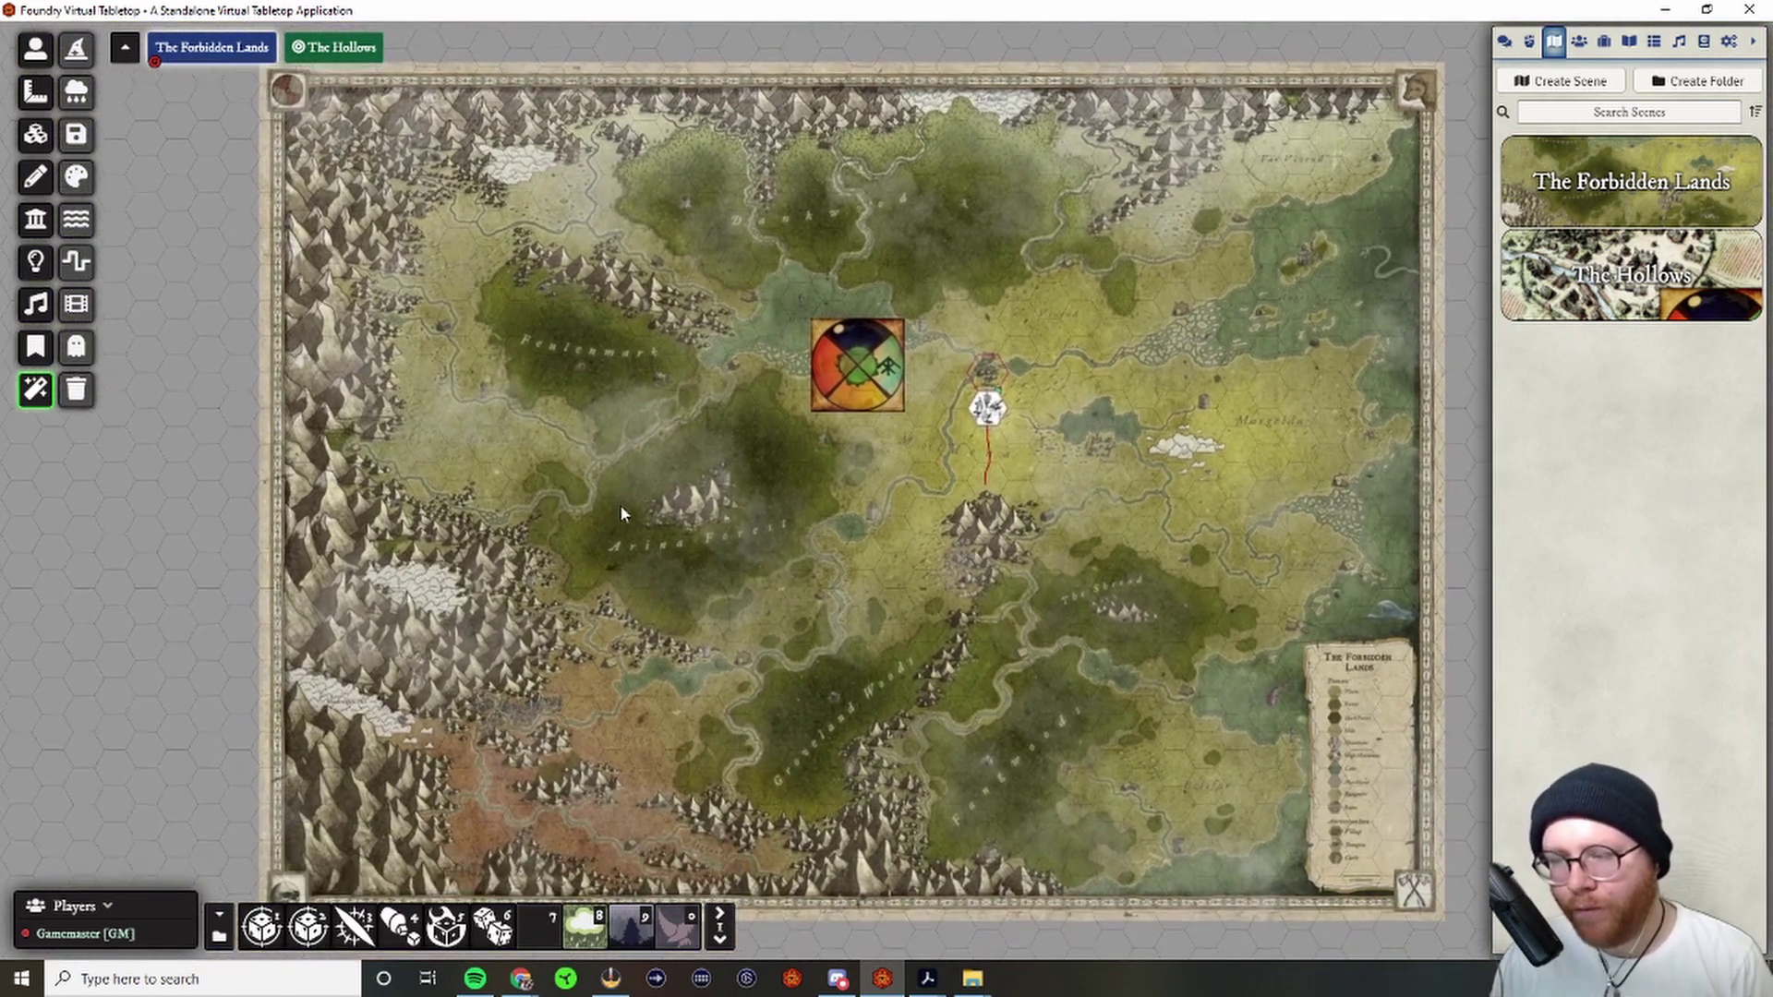
drag(620, 514, 608, 507)
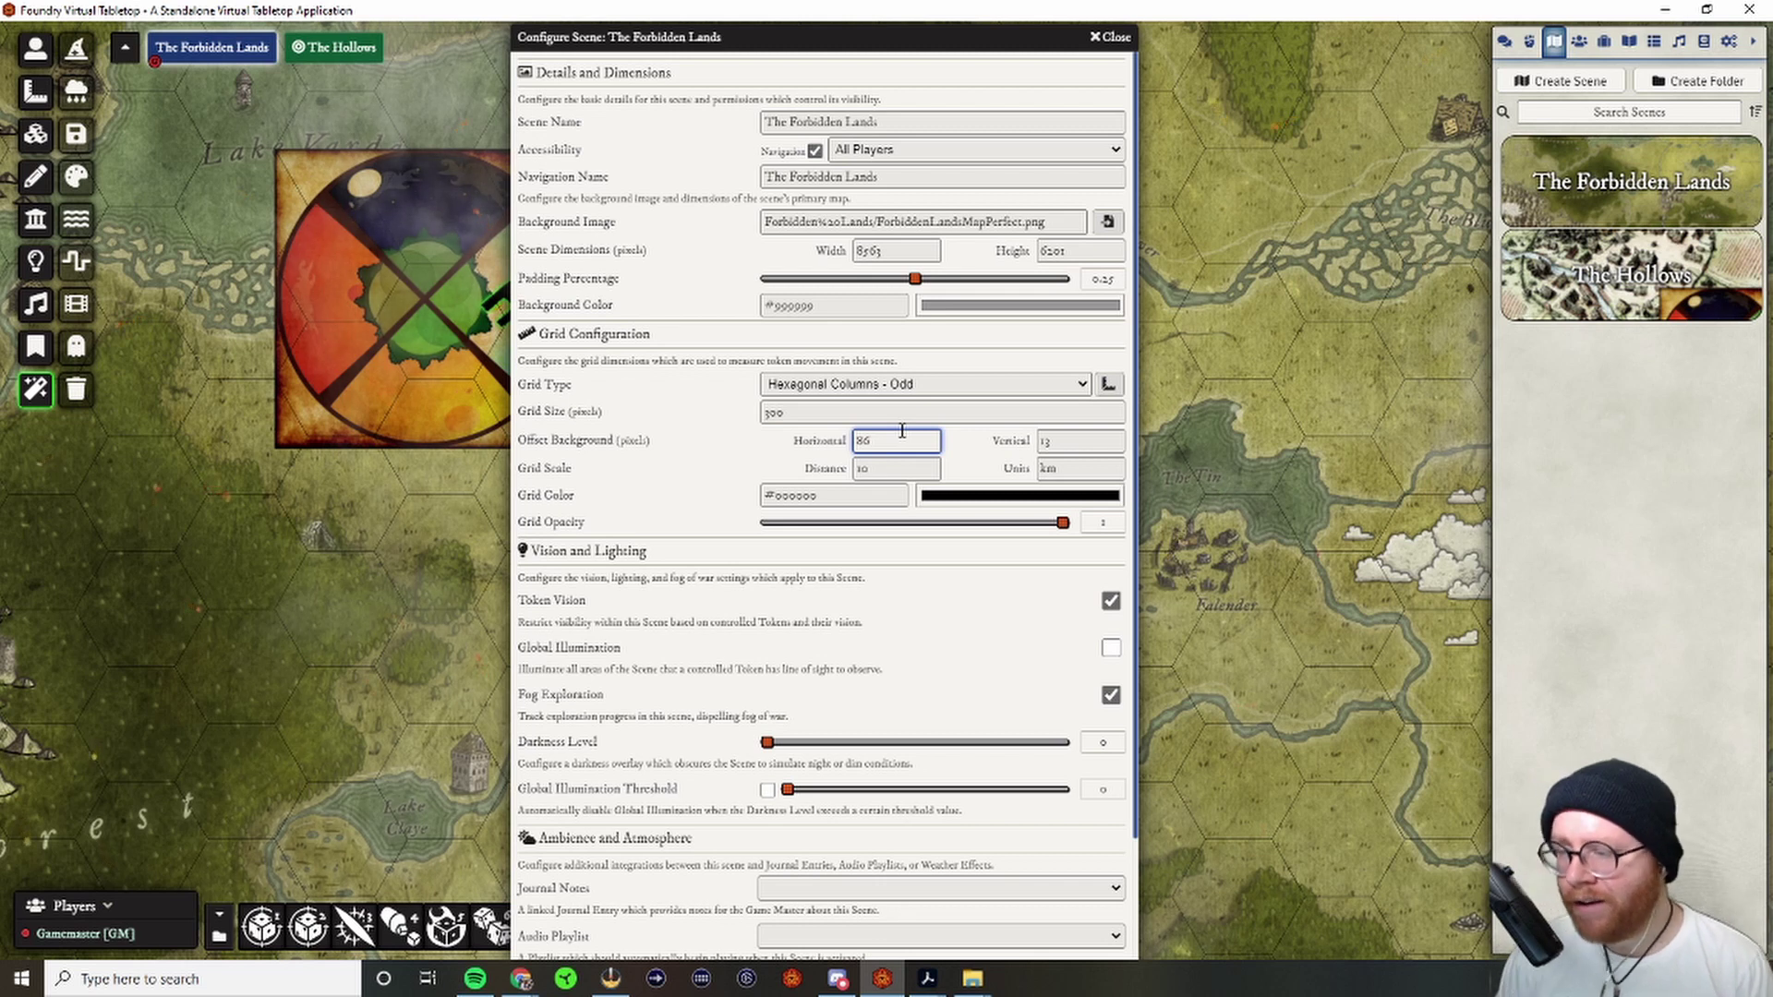
click(803, 412)
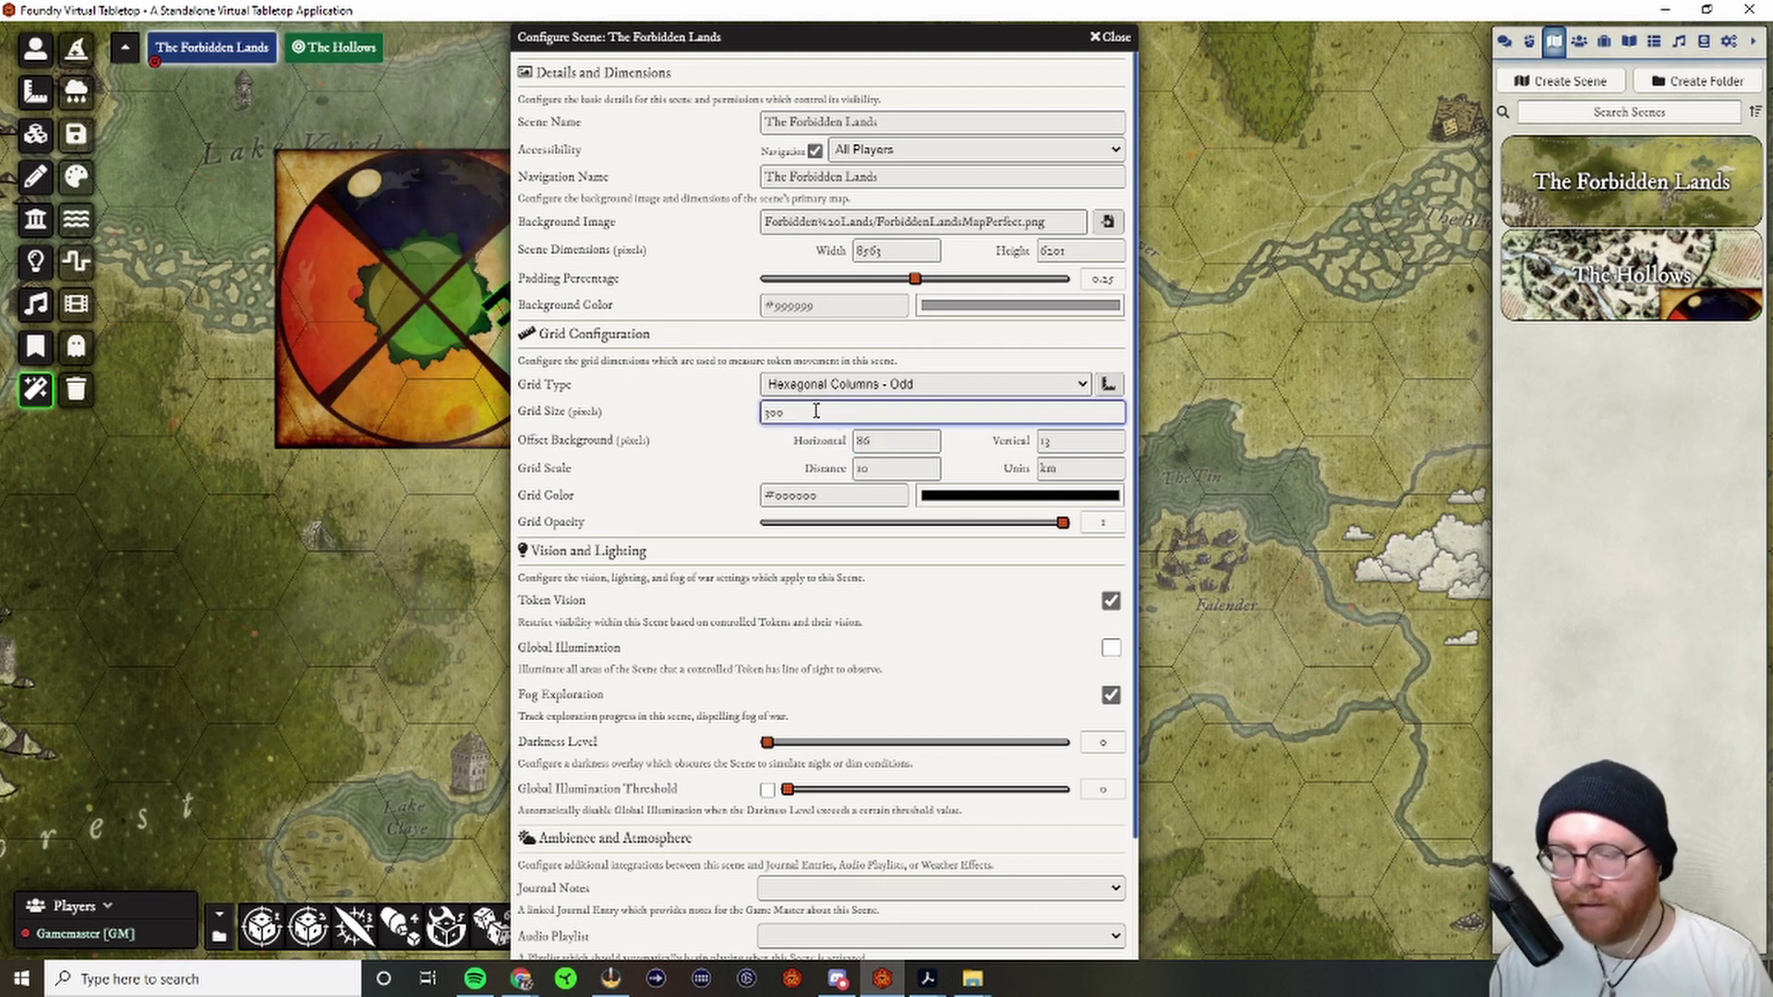
click(885, 442)
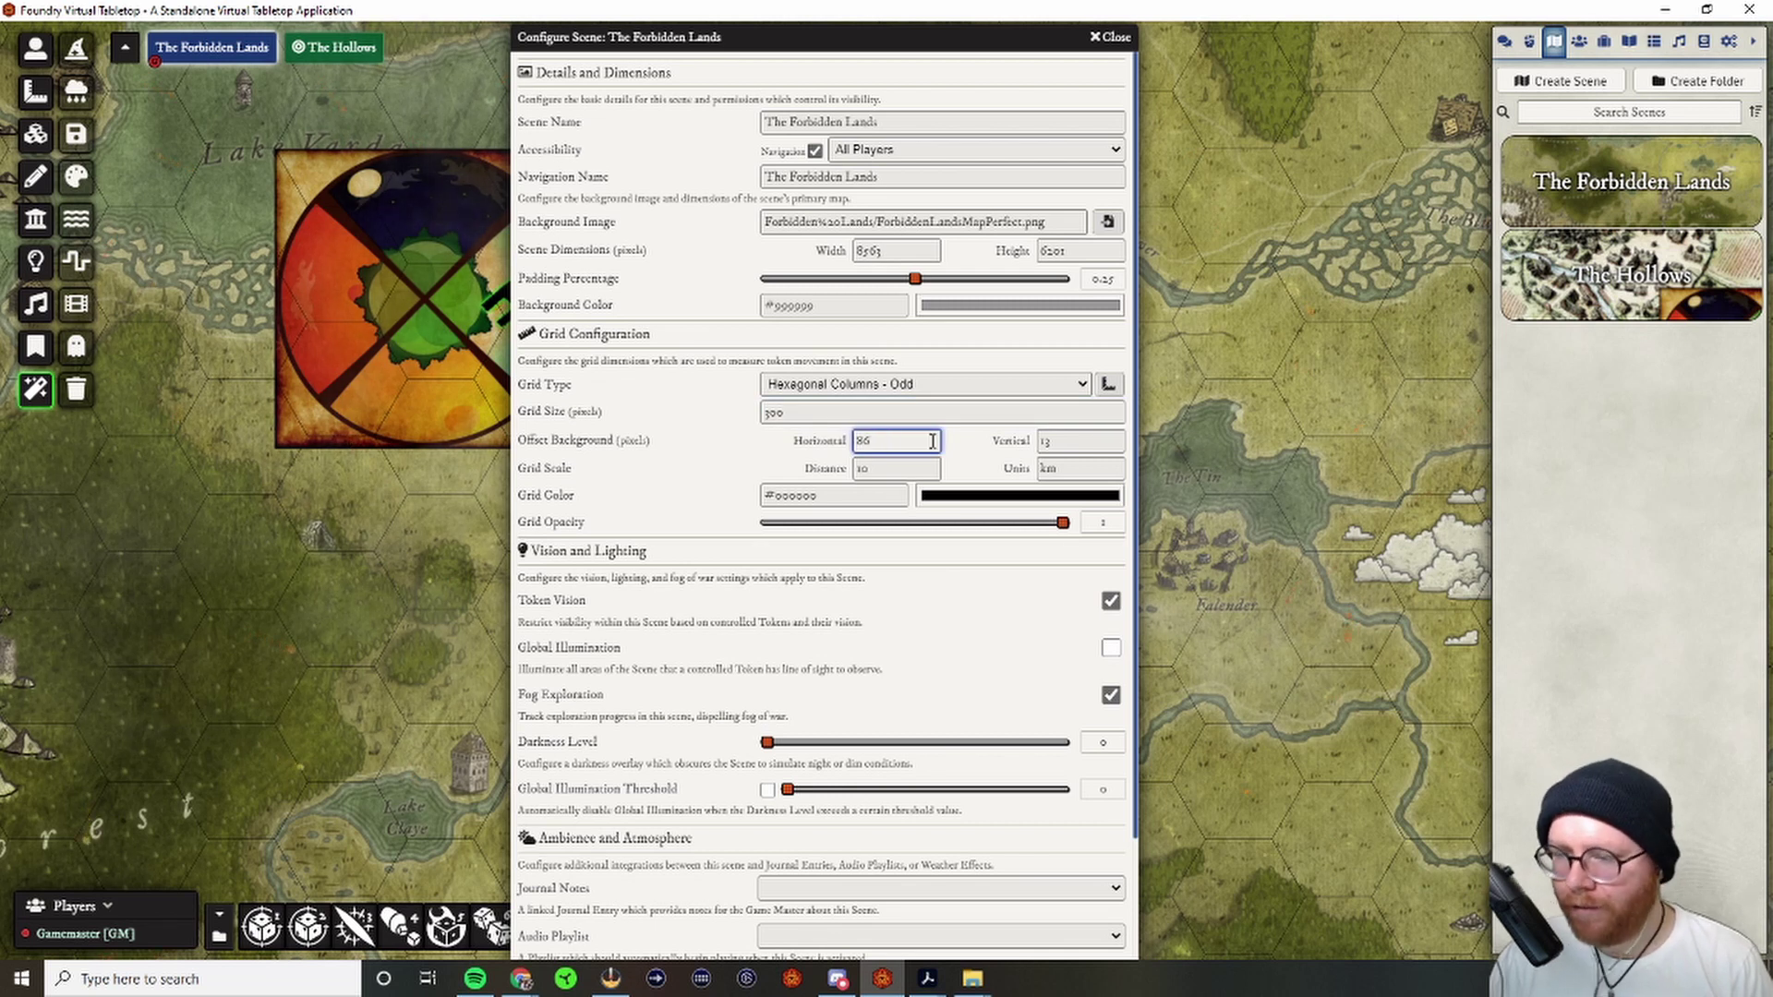
click(1046, 434)
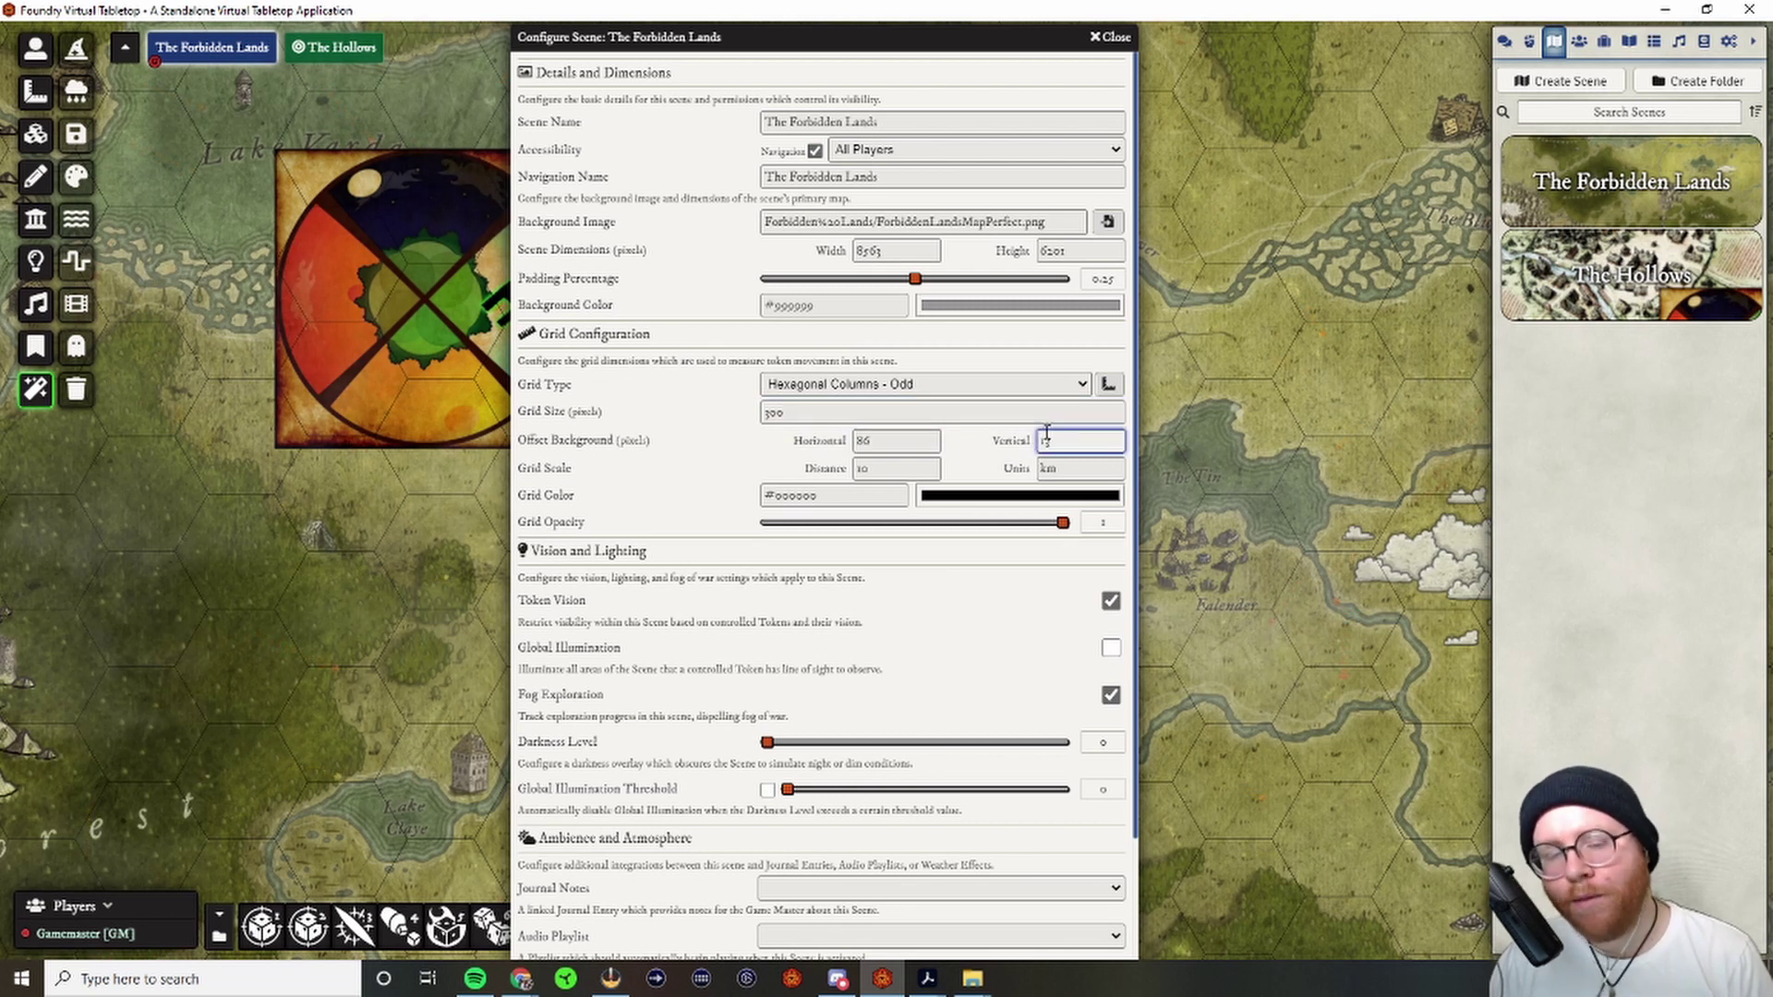
click(1060, 437)
click(734, 494)
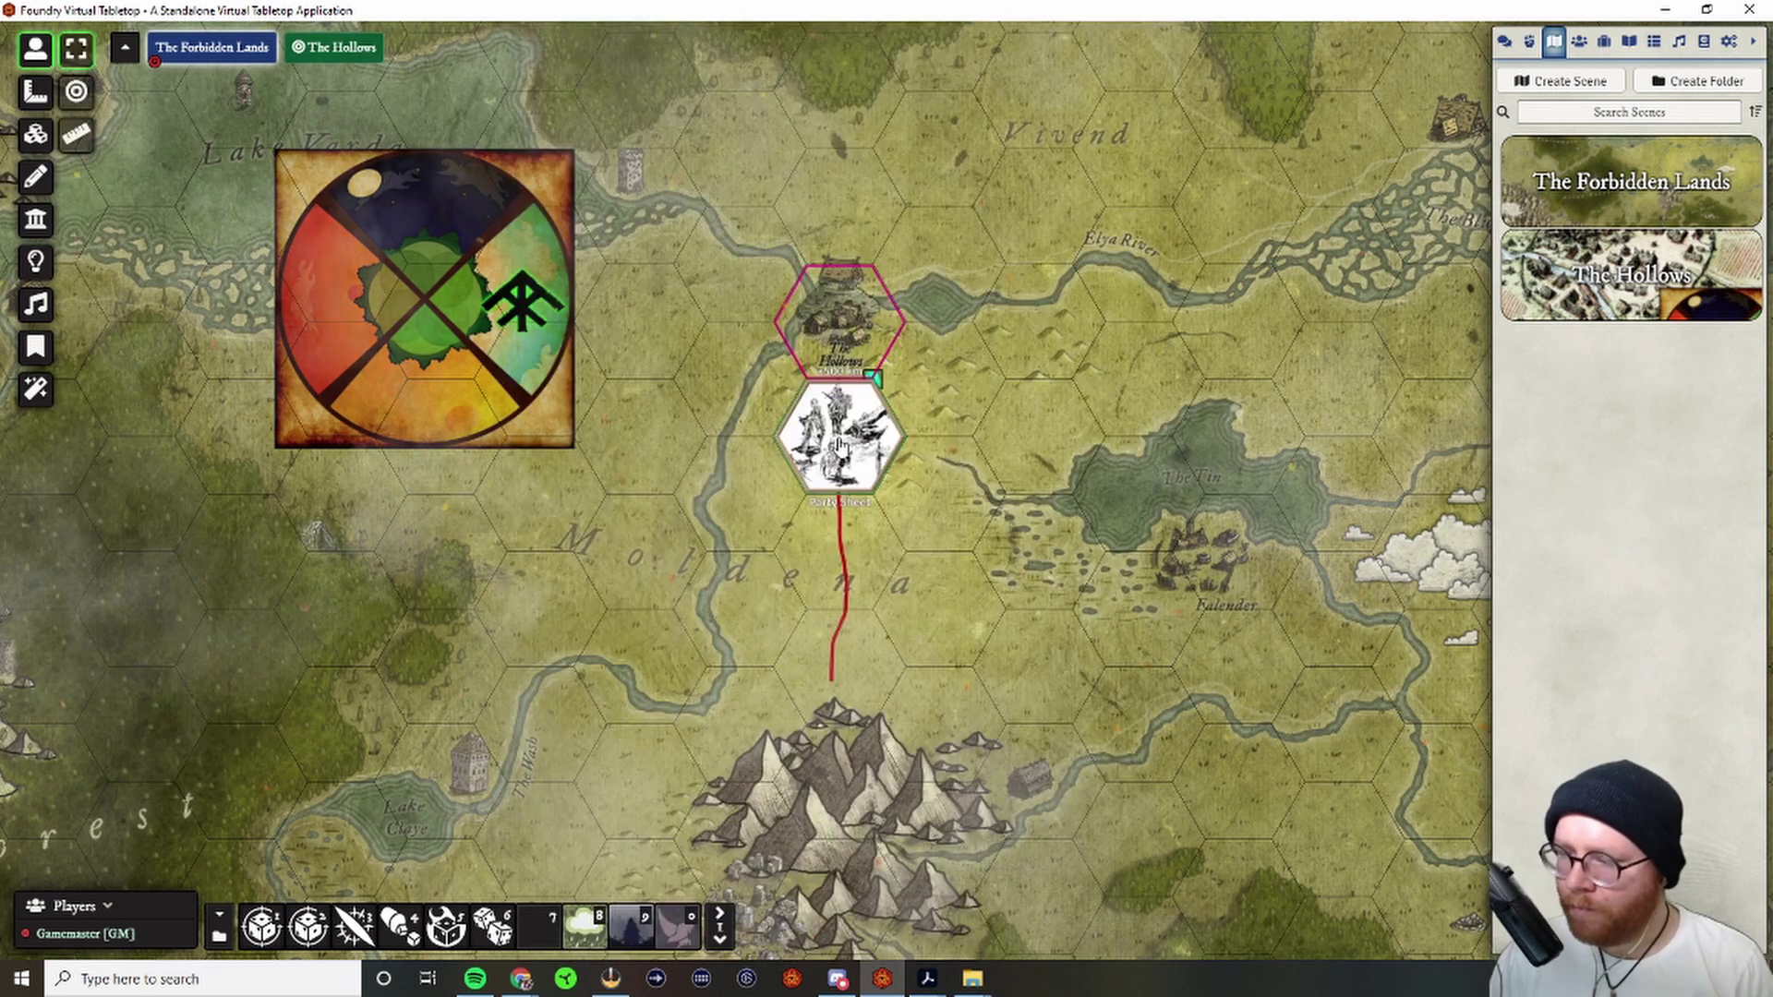
- Move the glowing rune tile from the green quarter of the day wheel to its yellow quarter
click(839, 445)
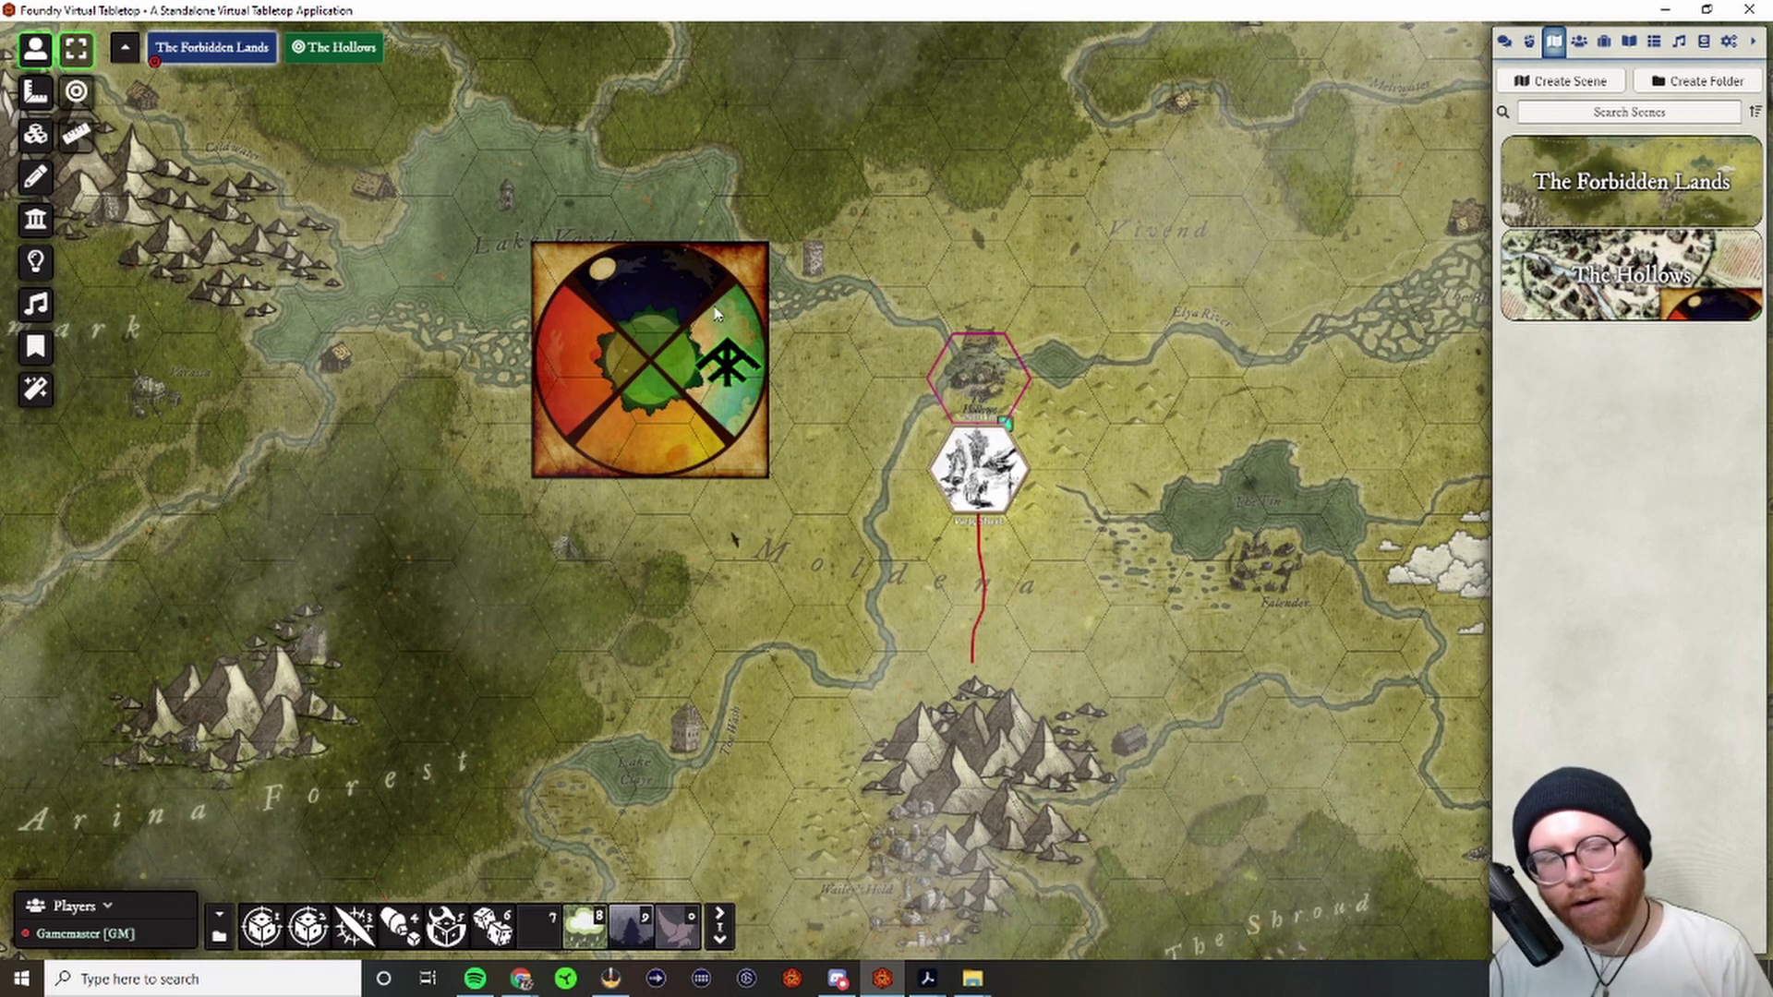
click(35, 134)
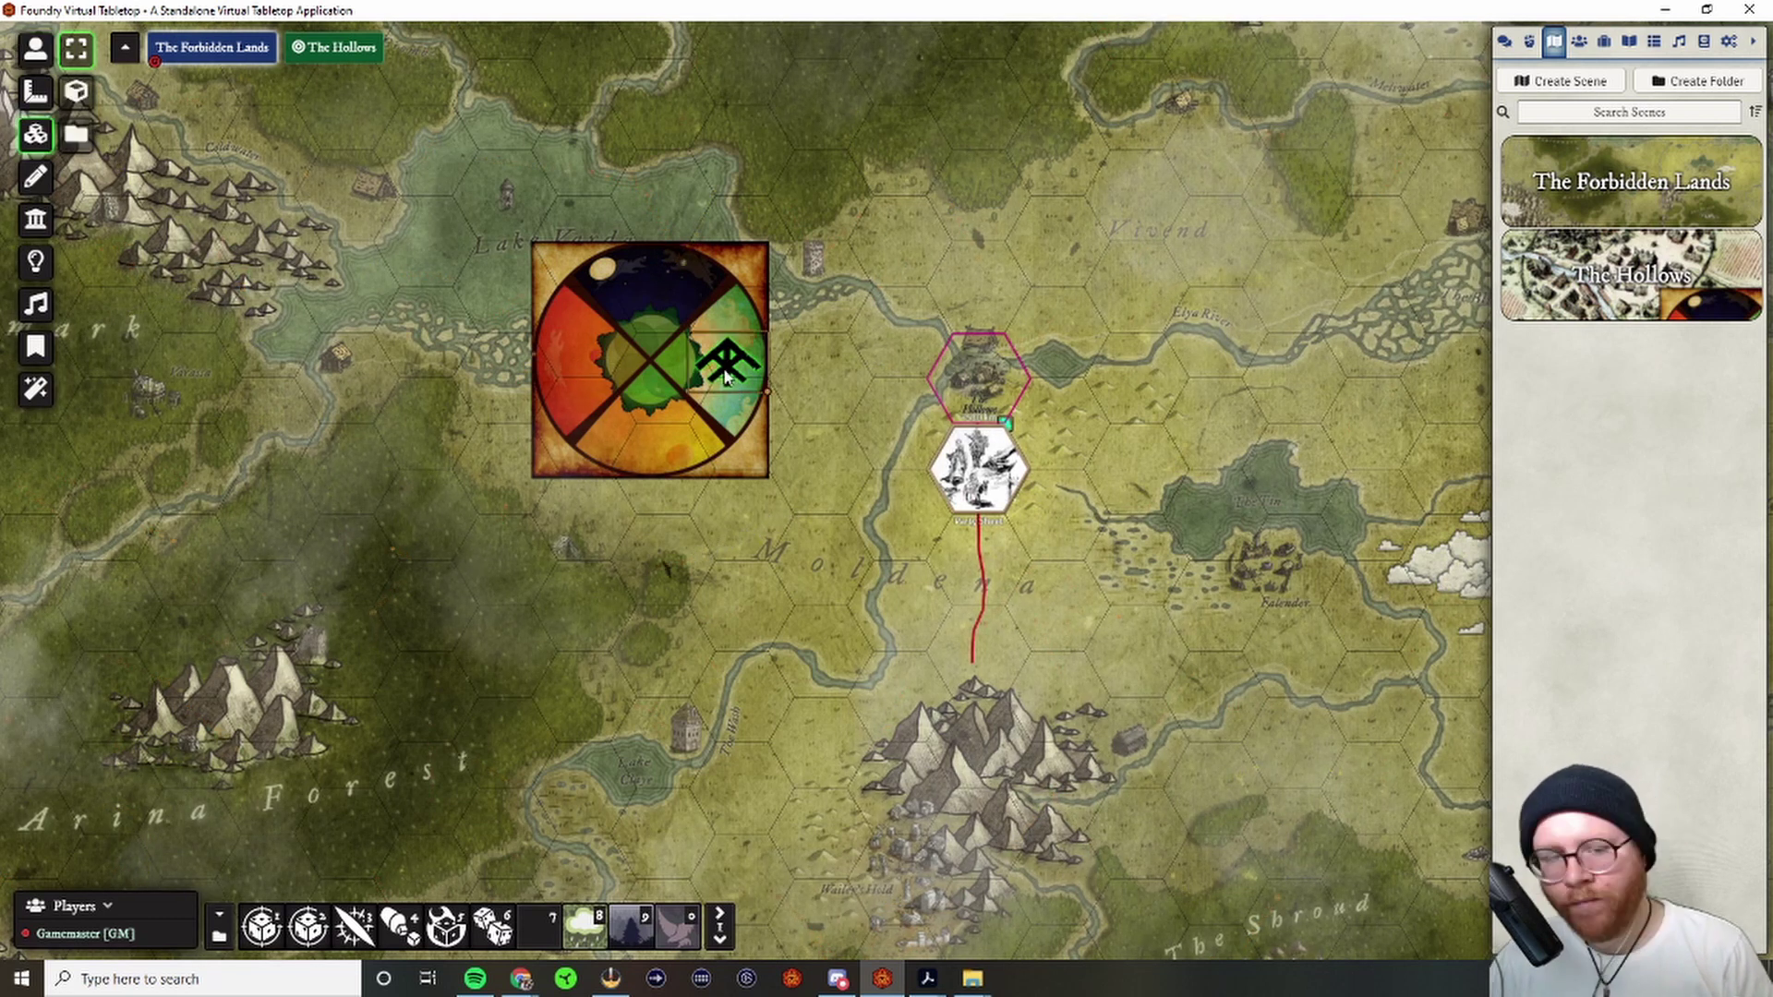
mouse_move(730, 365)
mouse_down()
mouse_move(661, 416)
mouse_move(636, 468)
mouse_move(594, 366)
mouse_move(651, 275)
mouse_move(771, 364)
mouse_move(732, 364)
mouse_up()
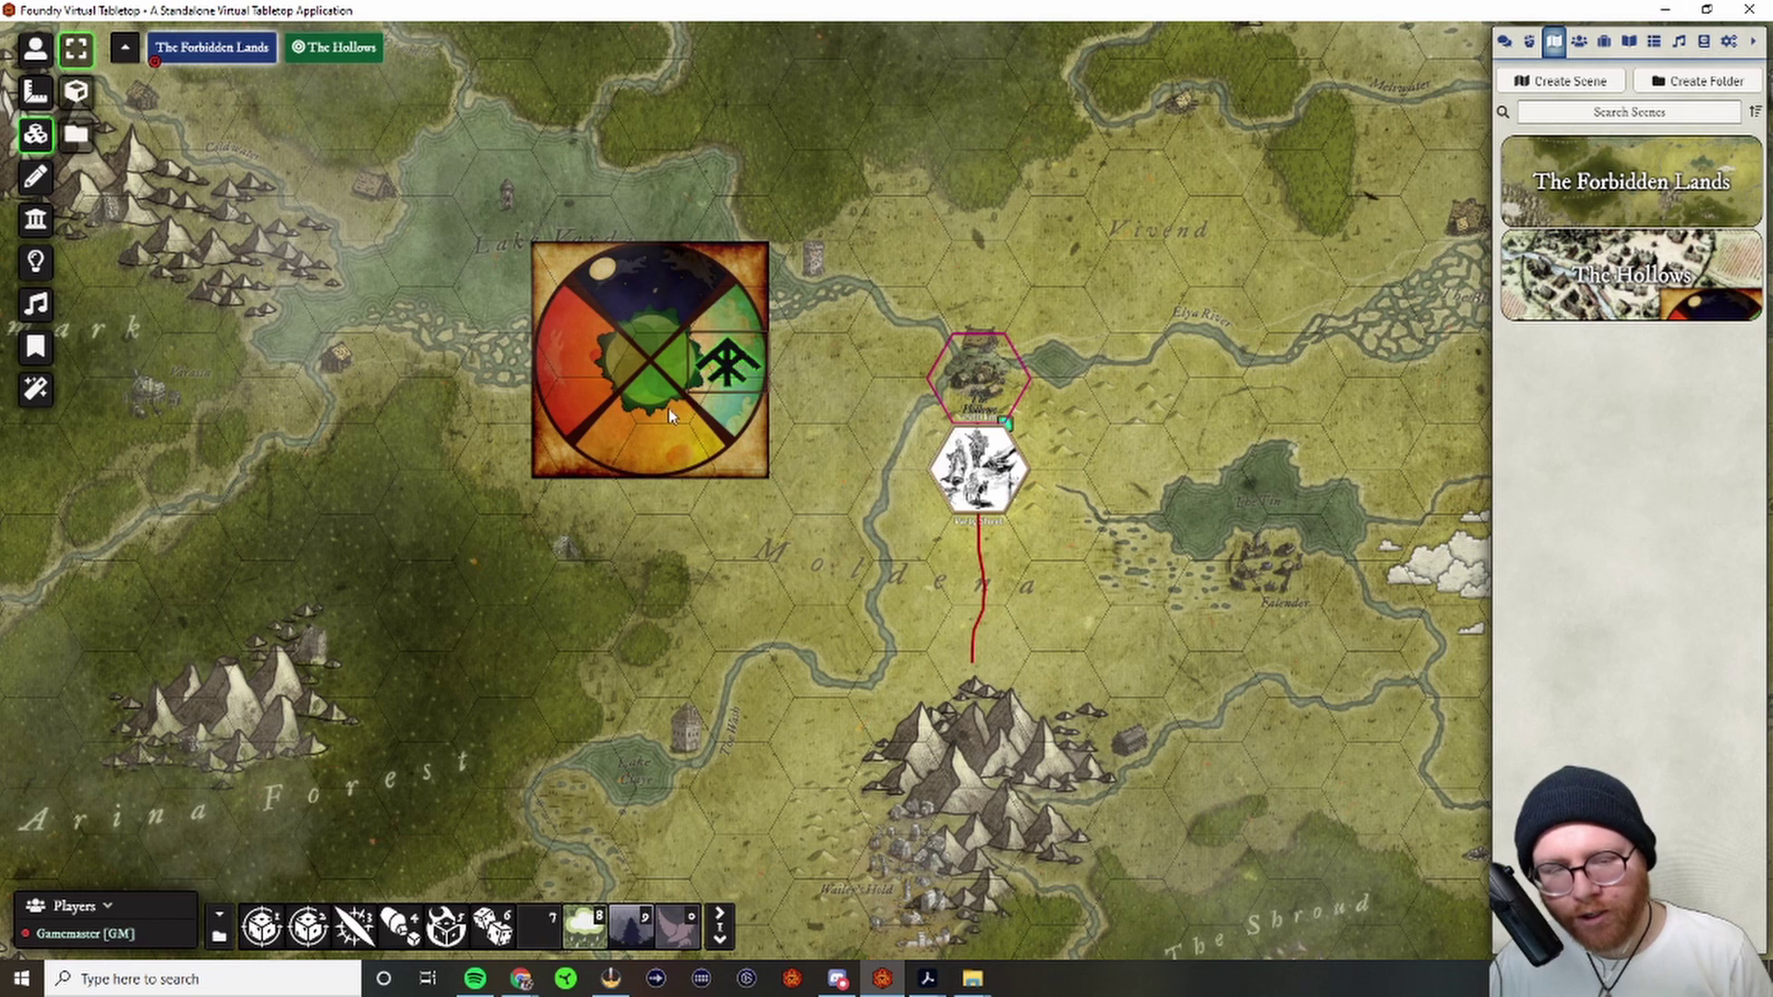
drag(739, 368, 650, 441)
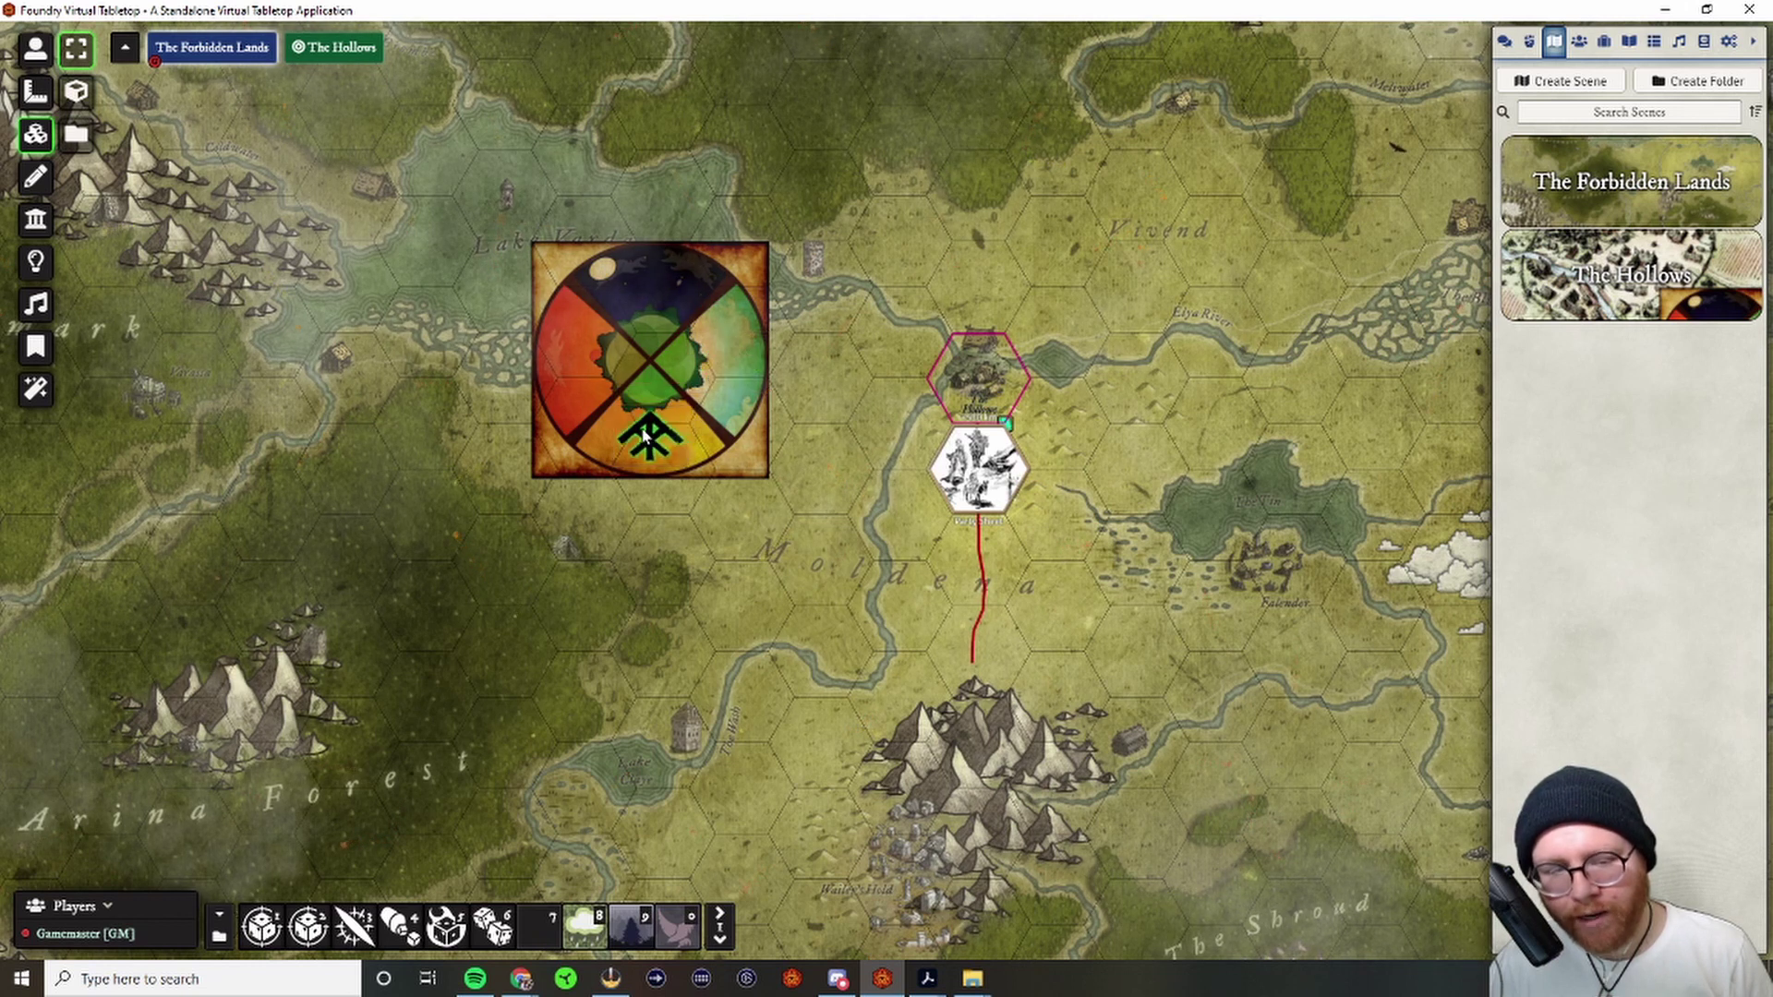
- Inspect the quarter-day wheel tile's configuration, including its height and rotation
double_click(628, 401)
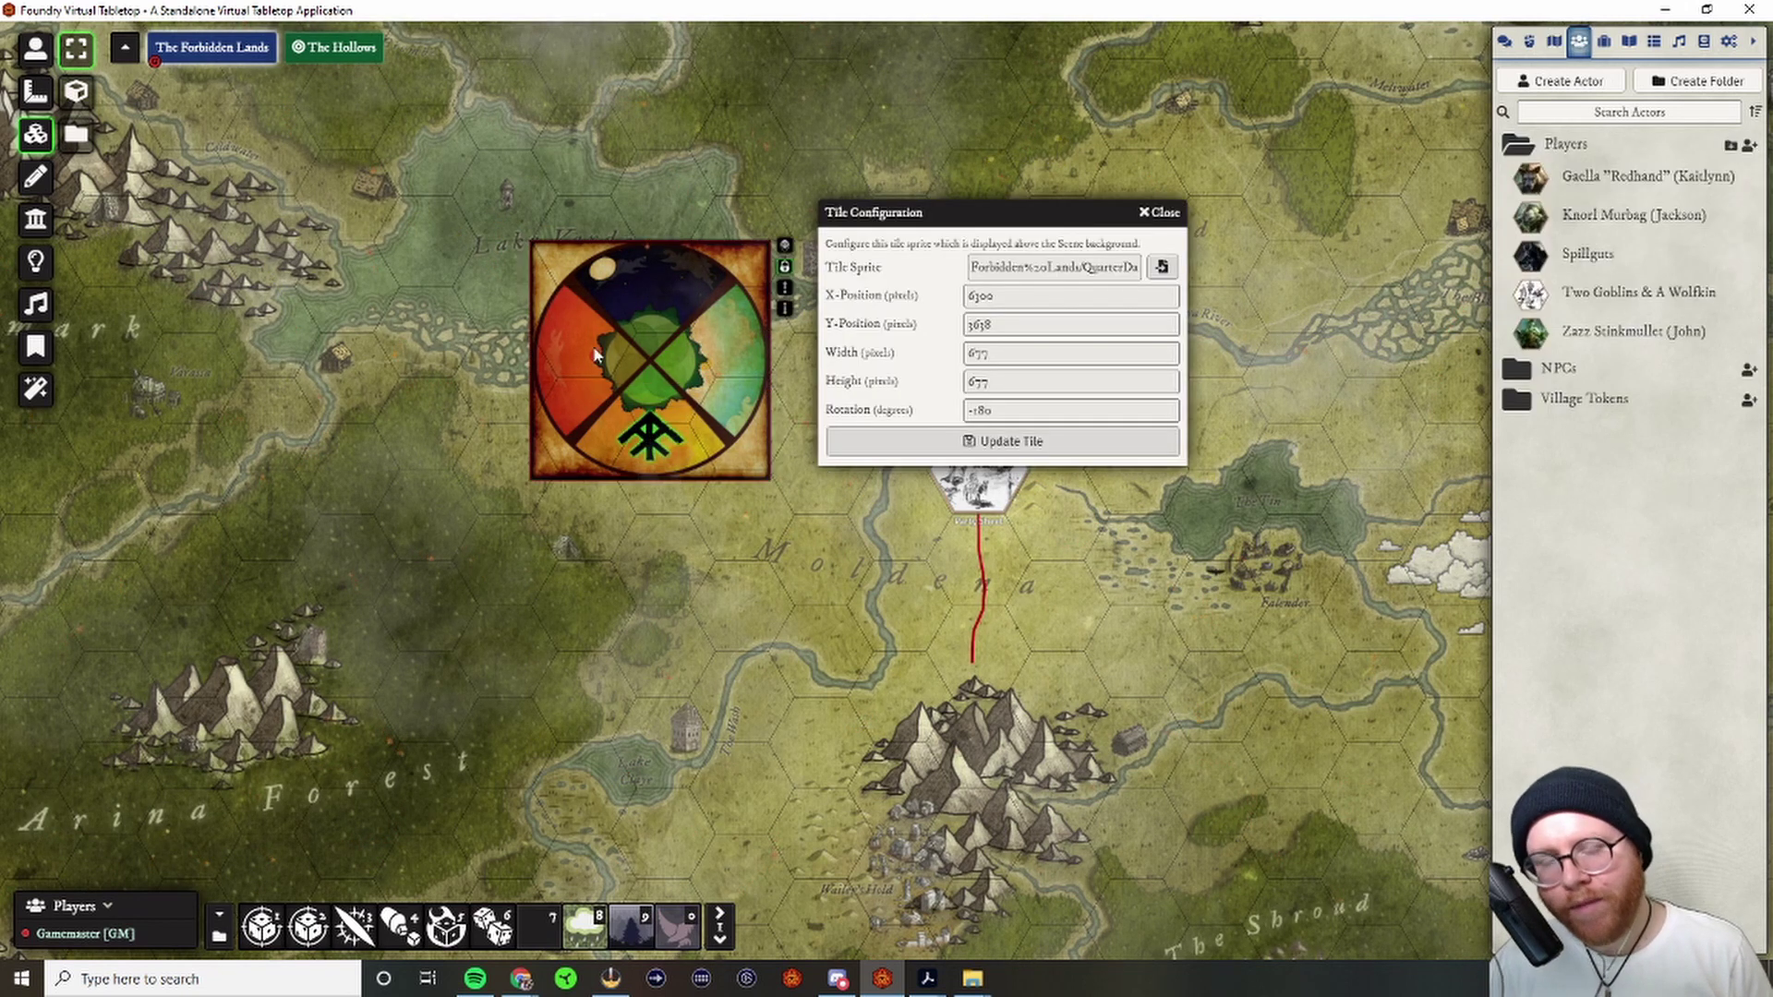
click(1016, 415)
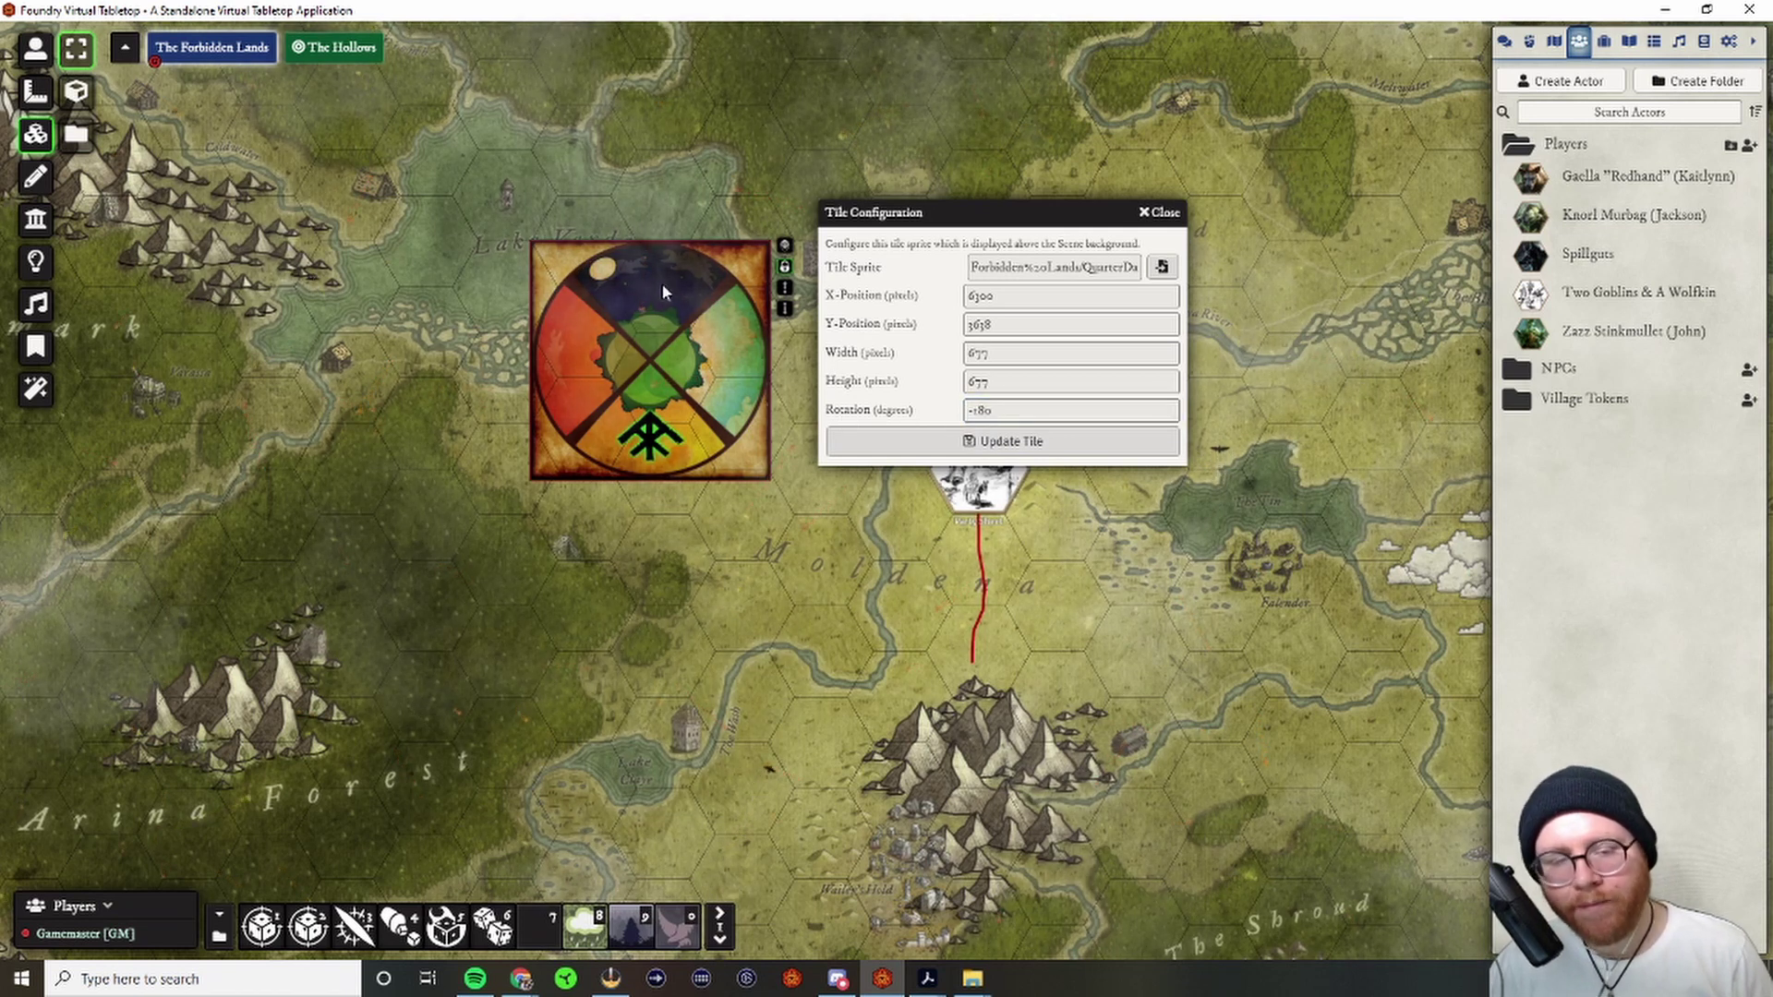
click(939, 412)
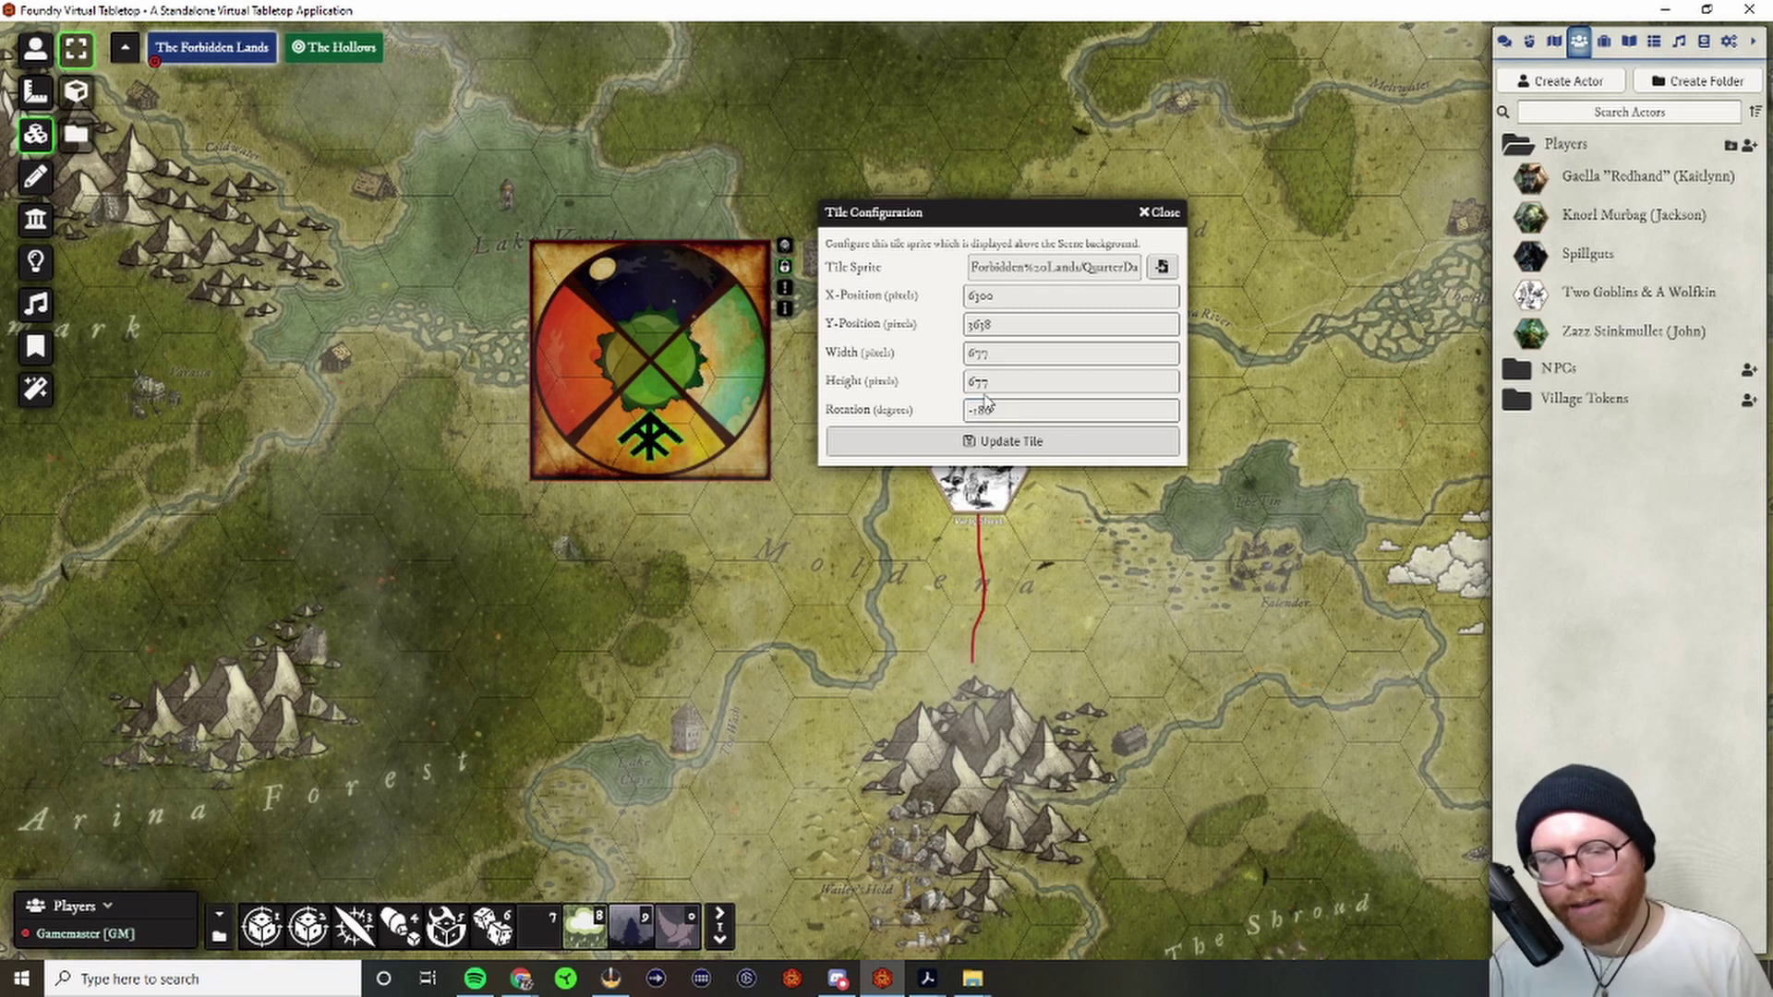
click(1040, 387)
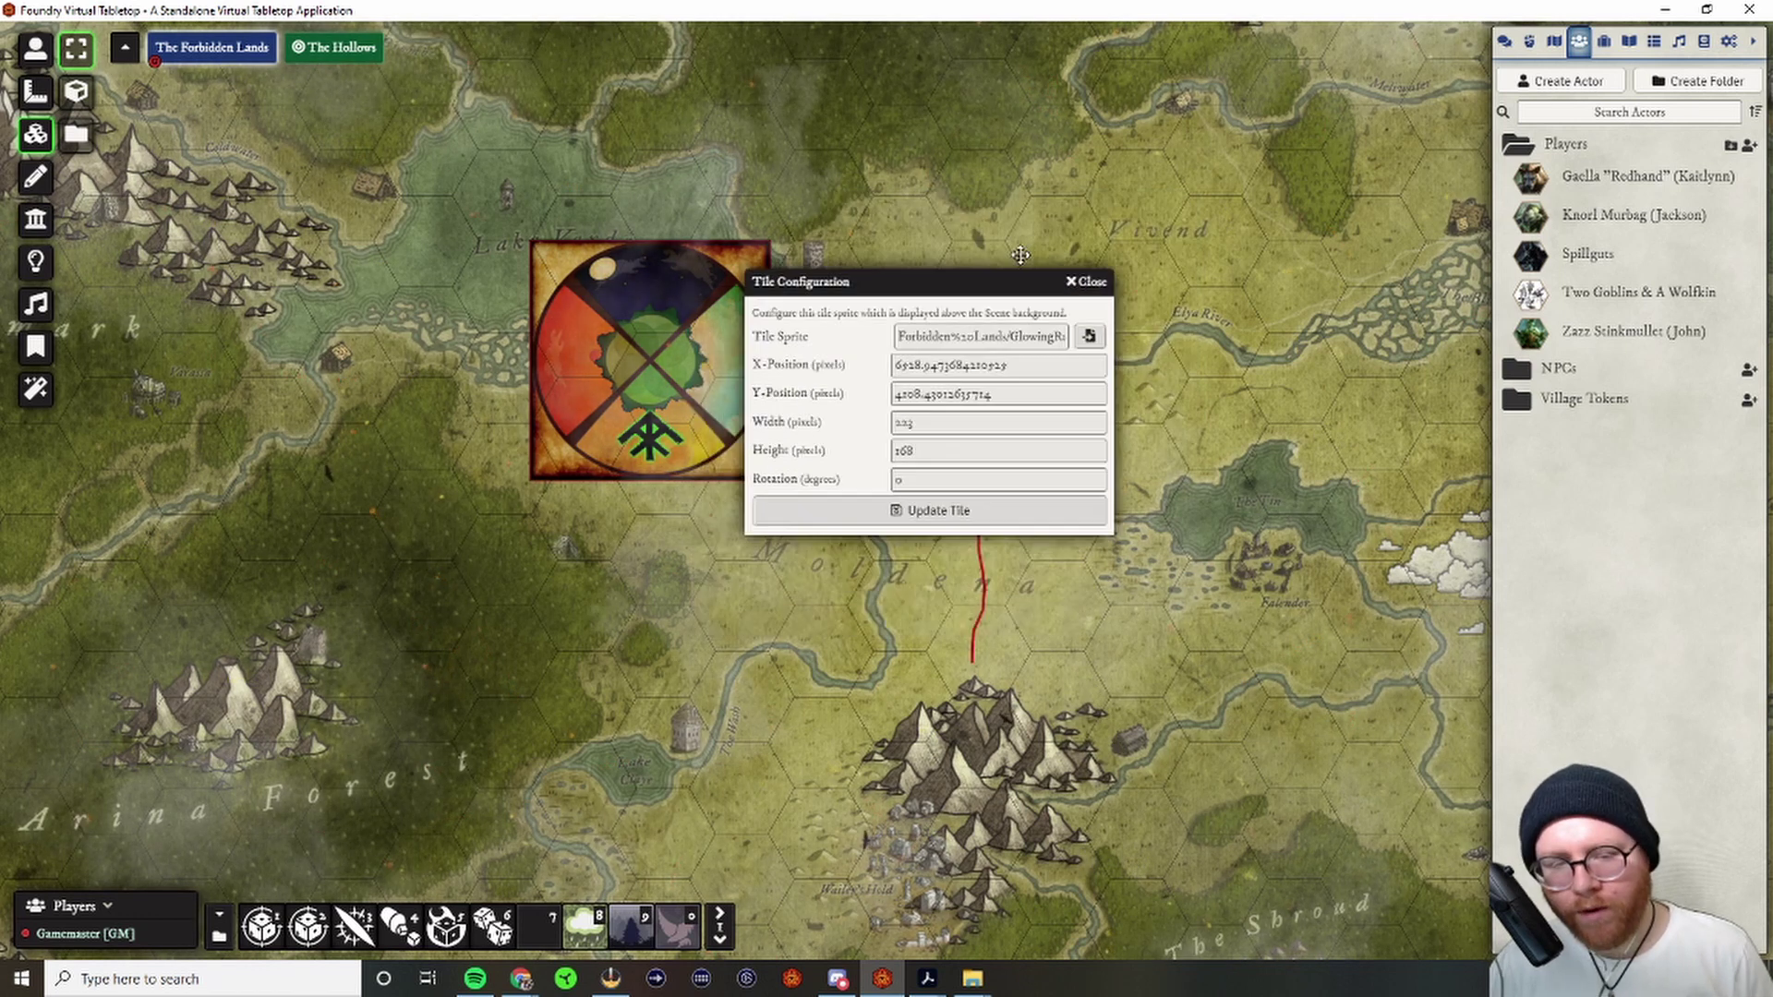
- Inspect the glowing rune tile's position, width and height settings, and close its configuration
click(1011, 371)
click(973, 343)
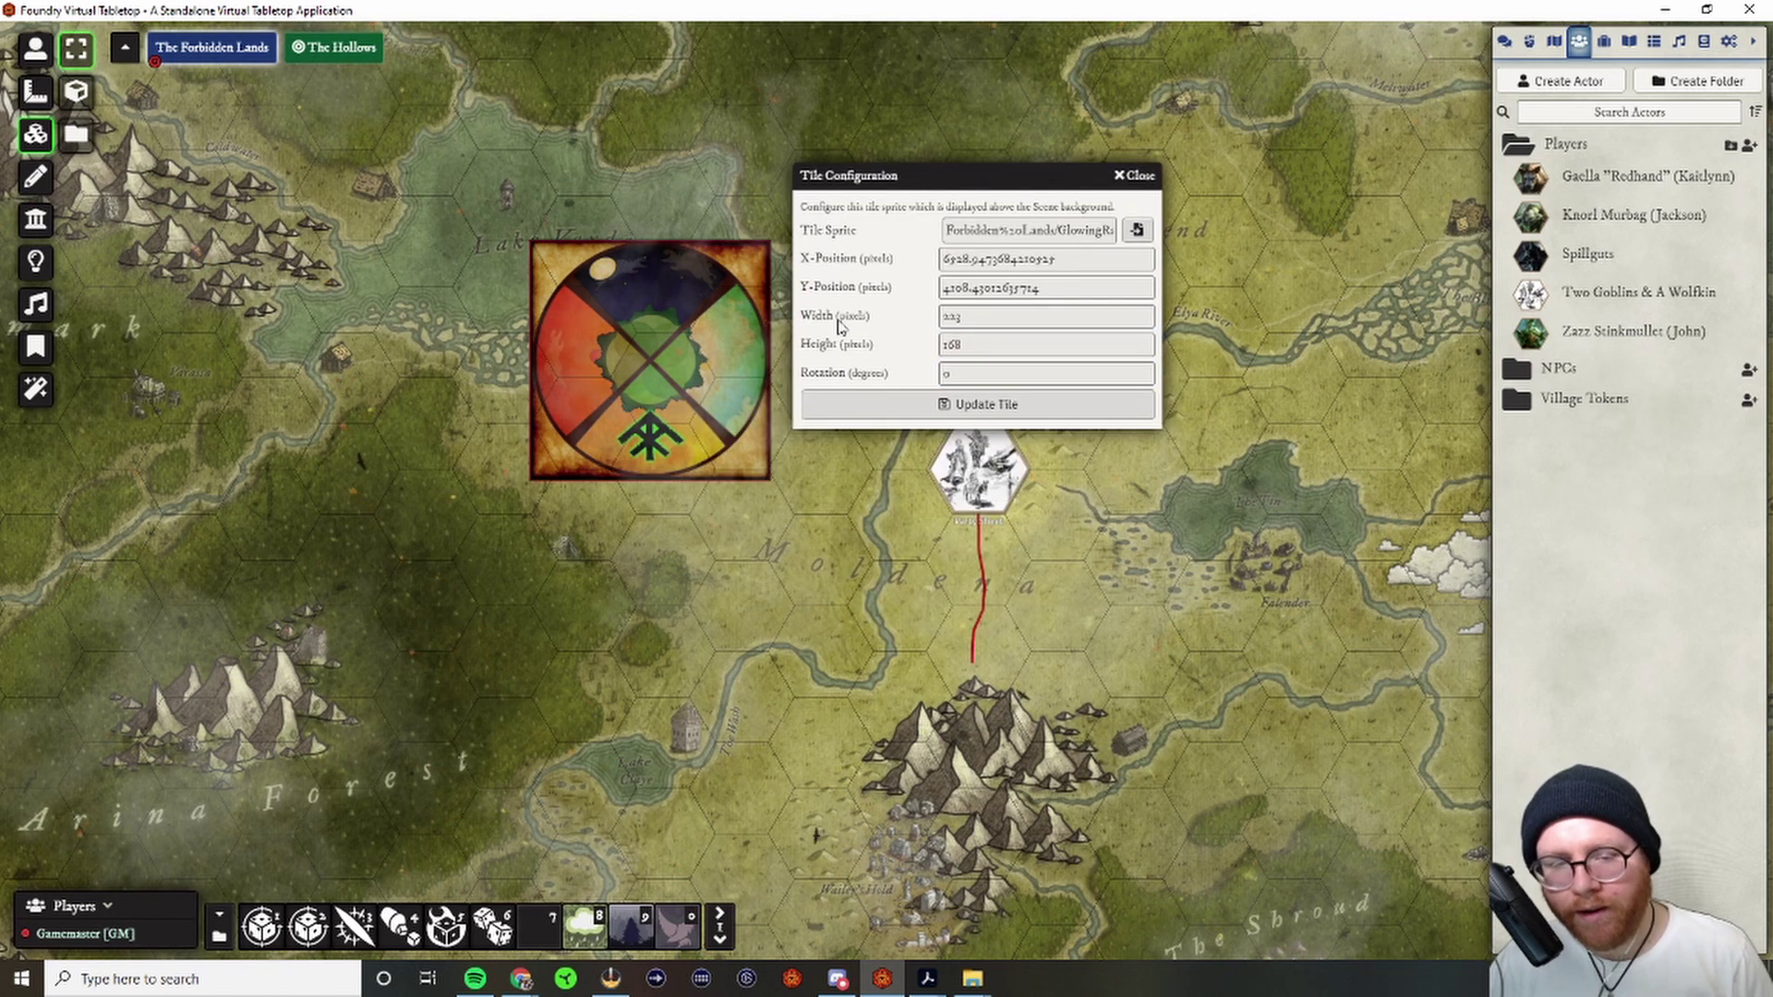
click(983, 321)
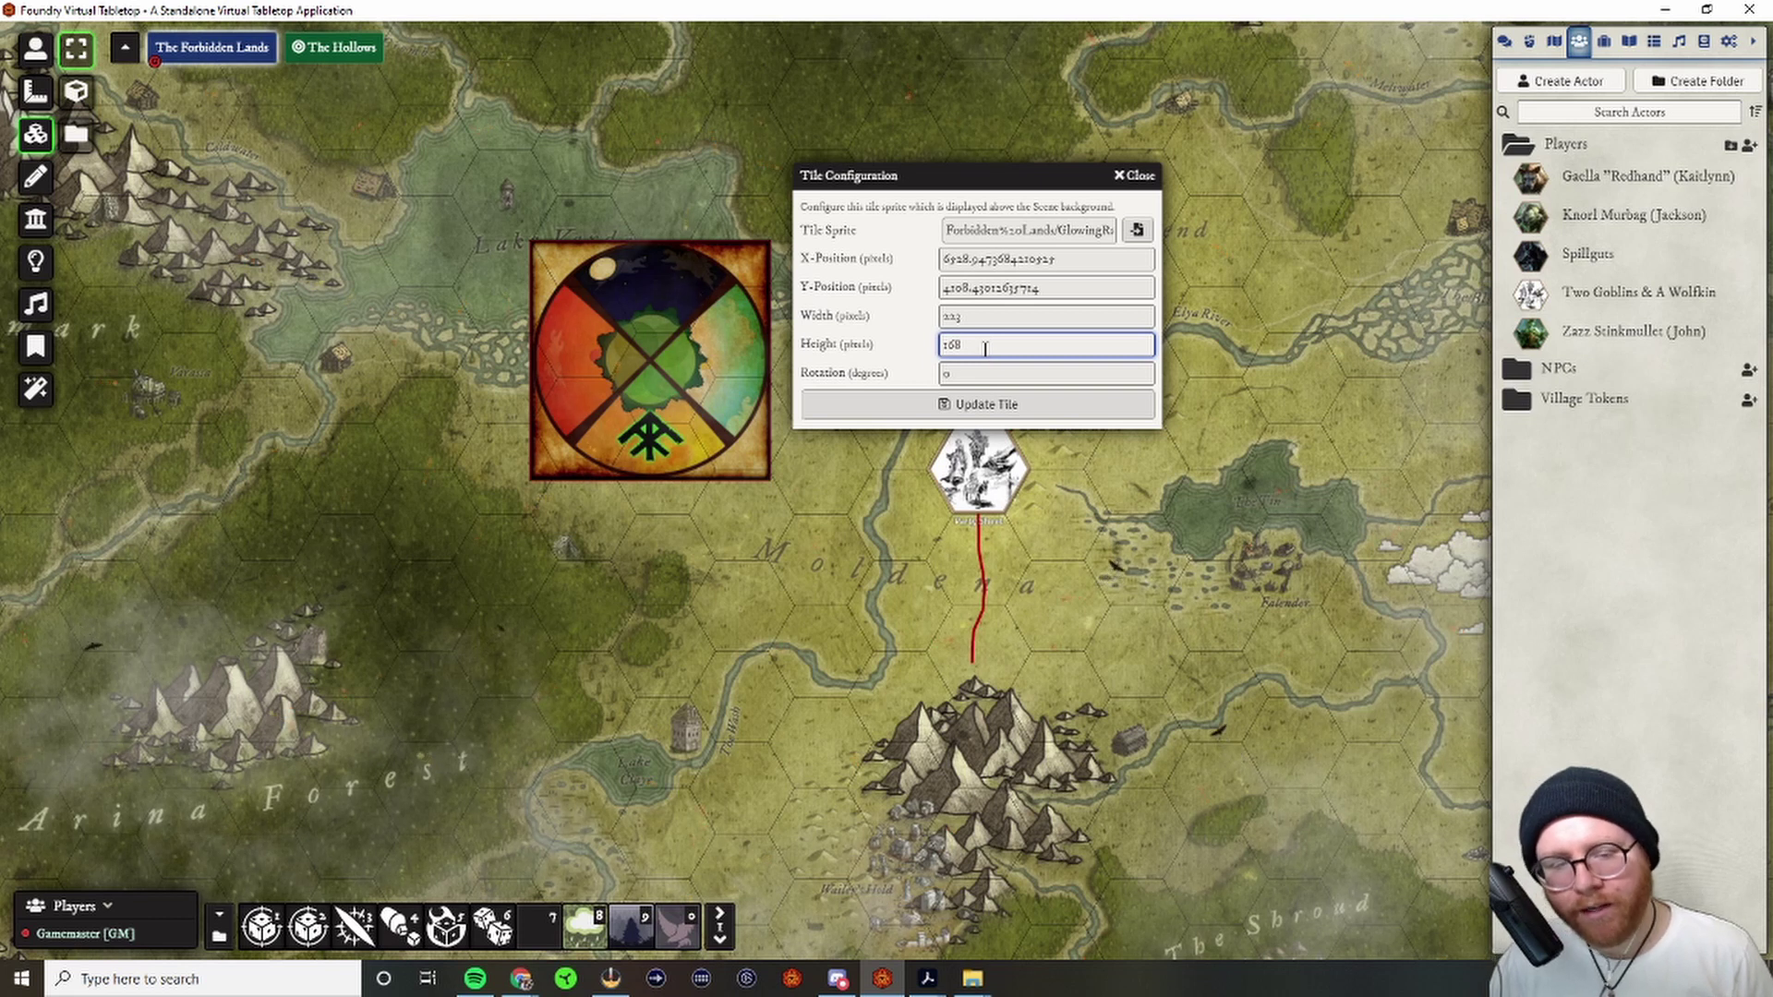
click(1136, 176)
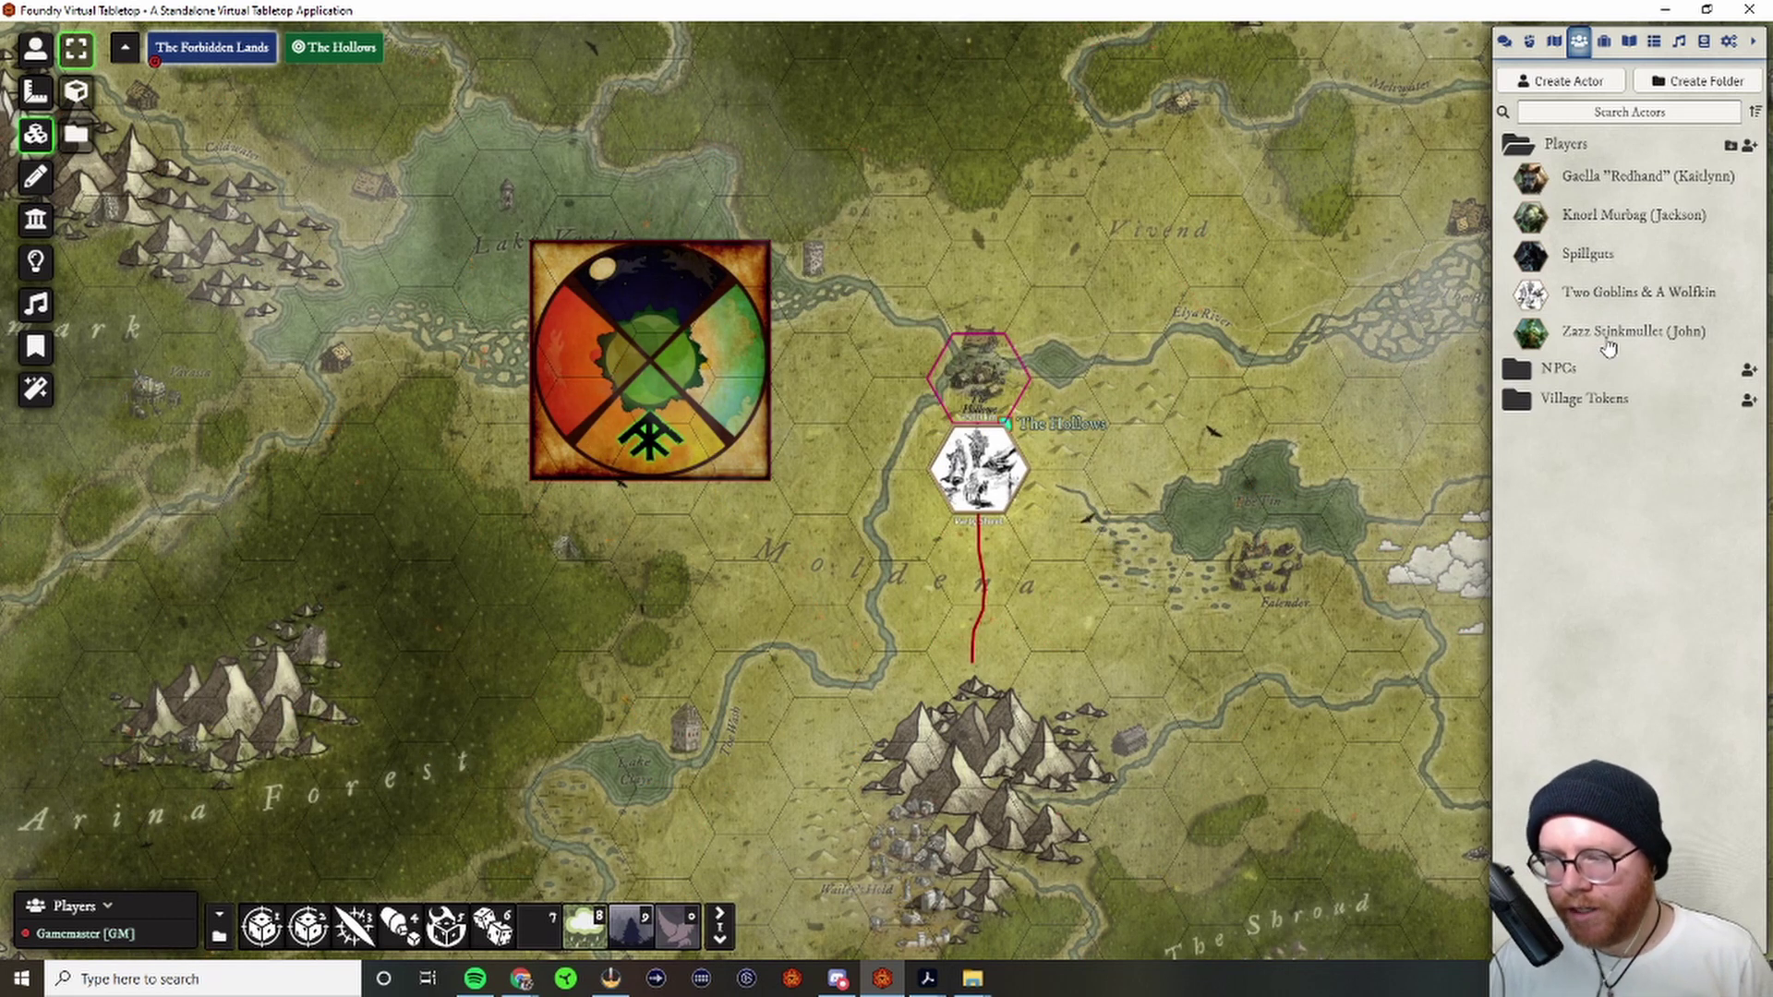
- Review Gaella "Redhand"'s gear, talents and combat details, and view the Token Stamp 2 page in the web browser
click(1606, 175)
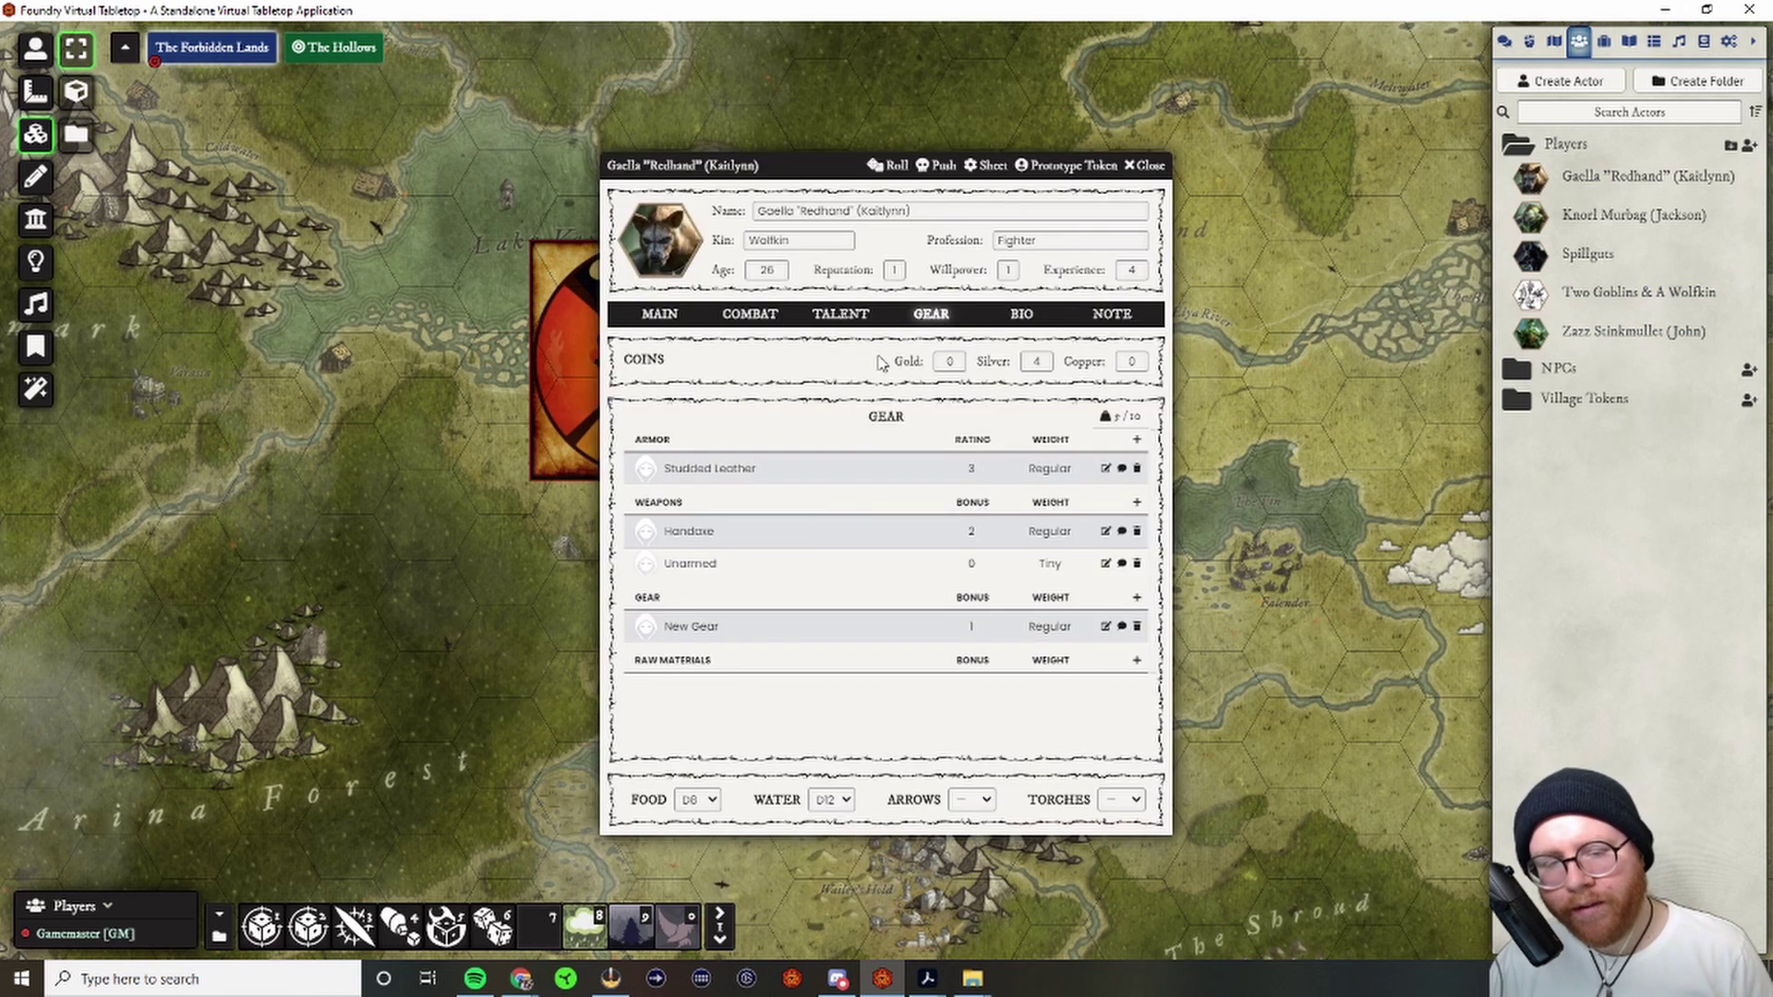
click(842, 317)
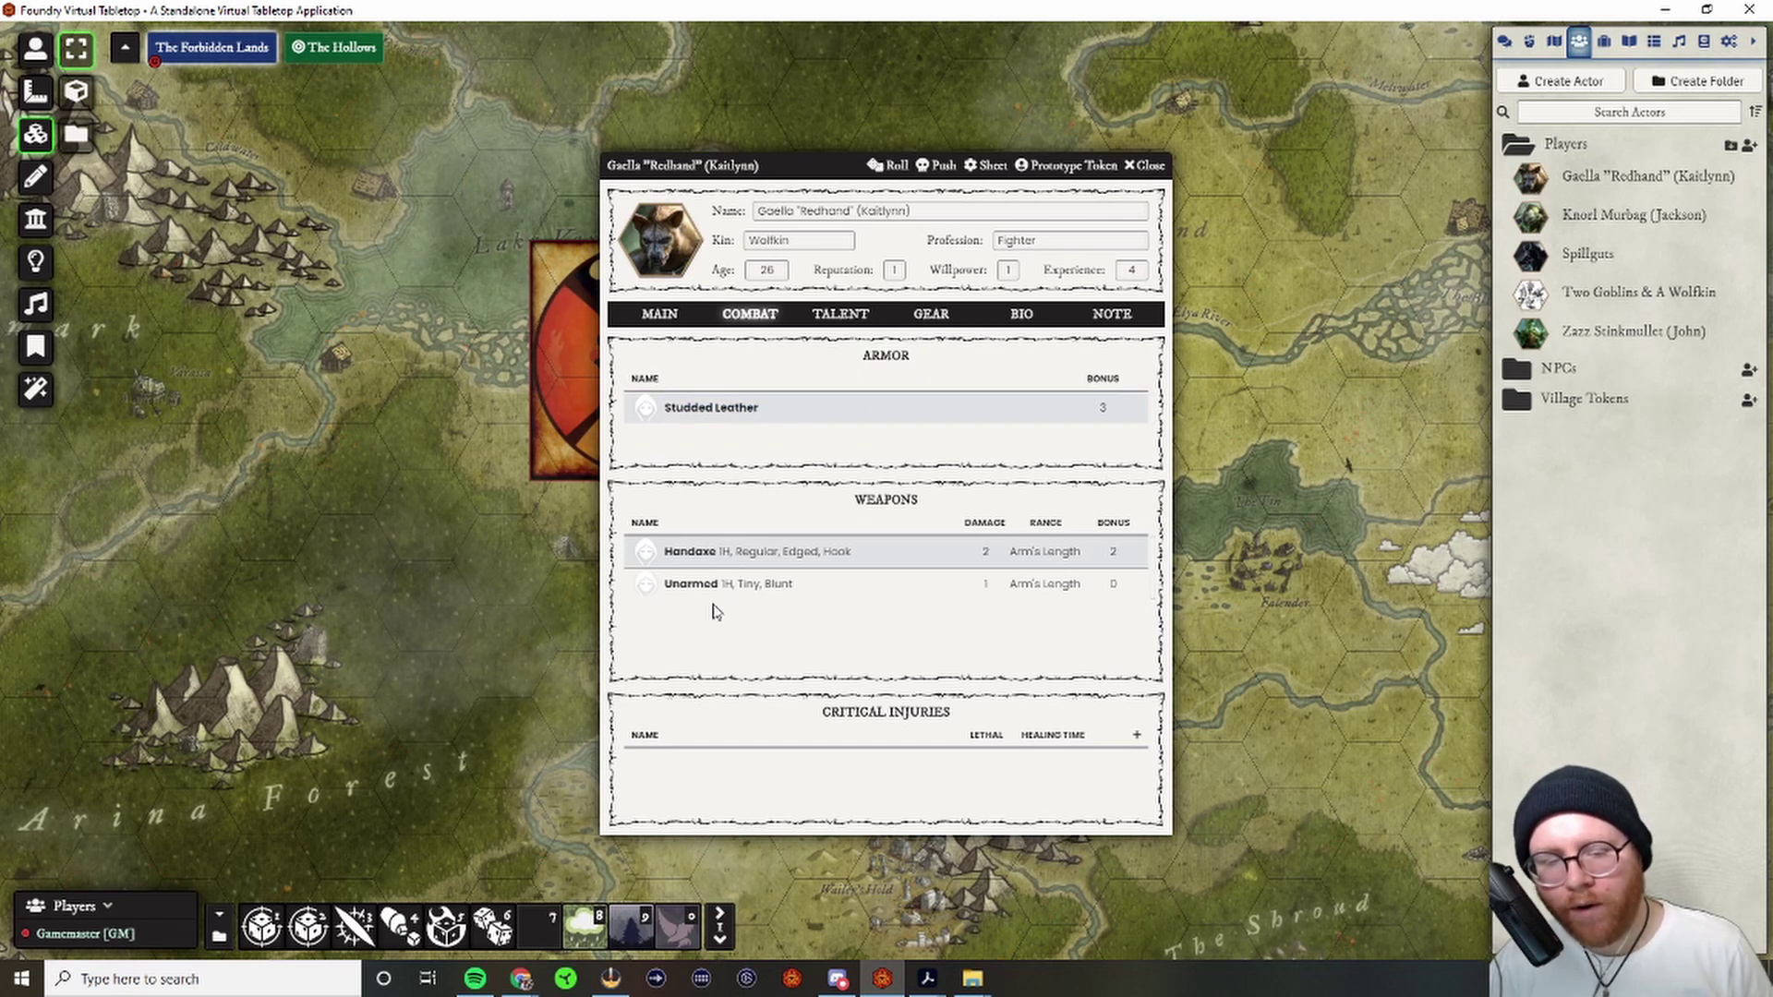
click(918, 316)
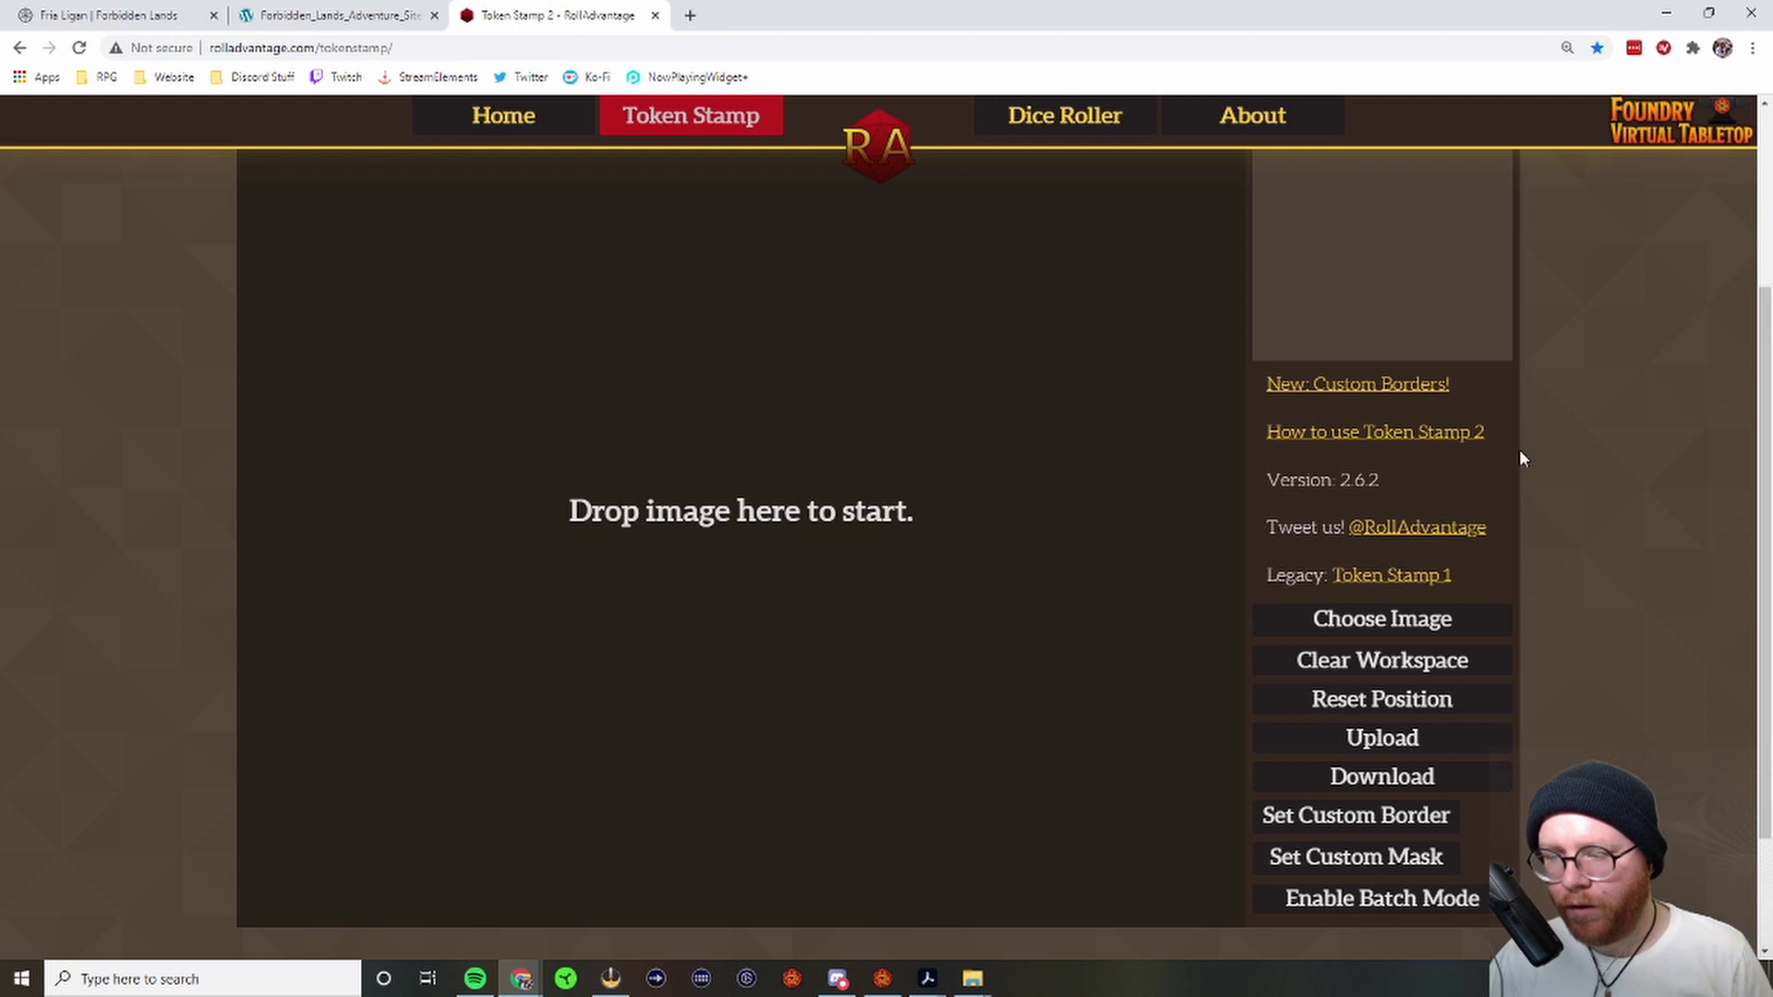
scroll(905, 541, down, 2)
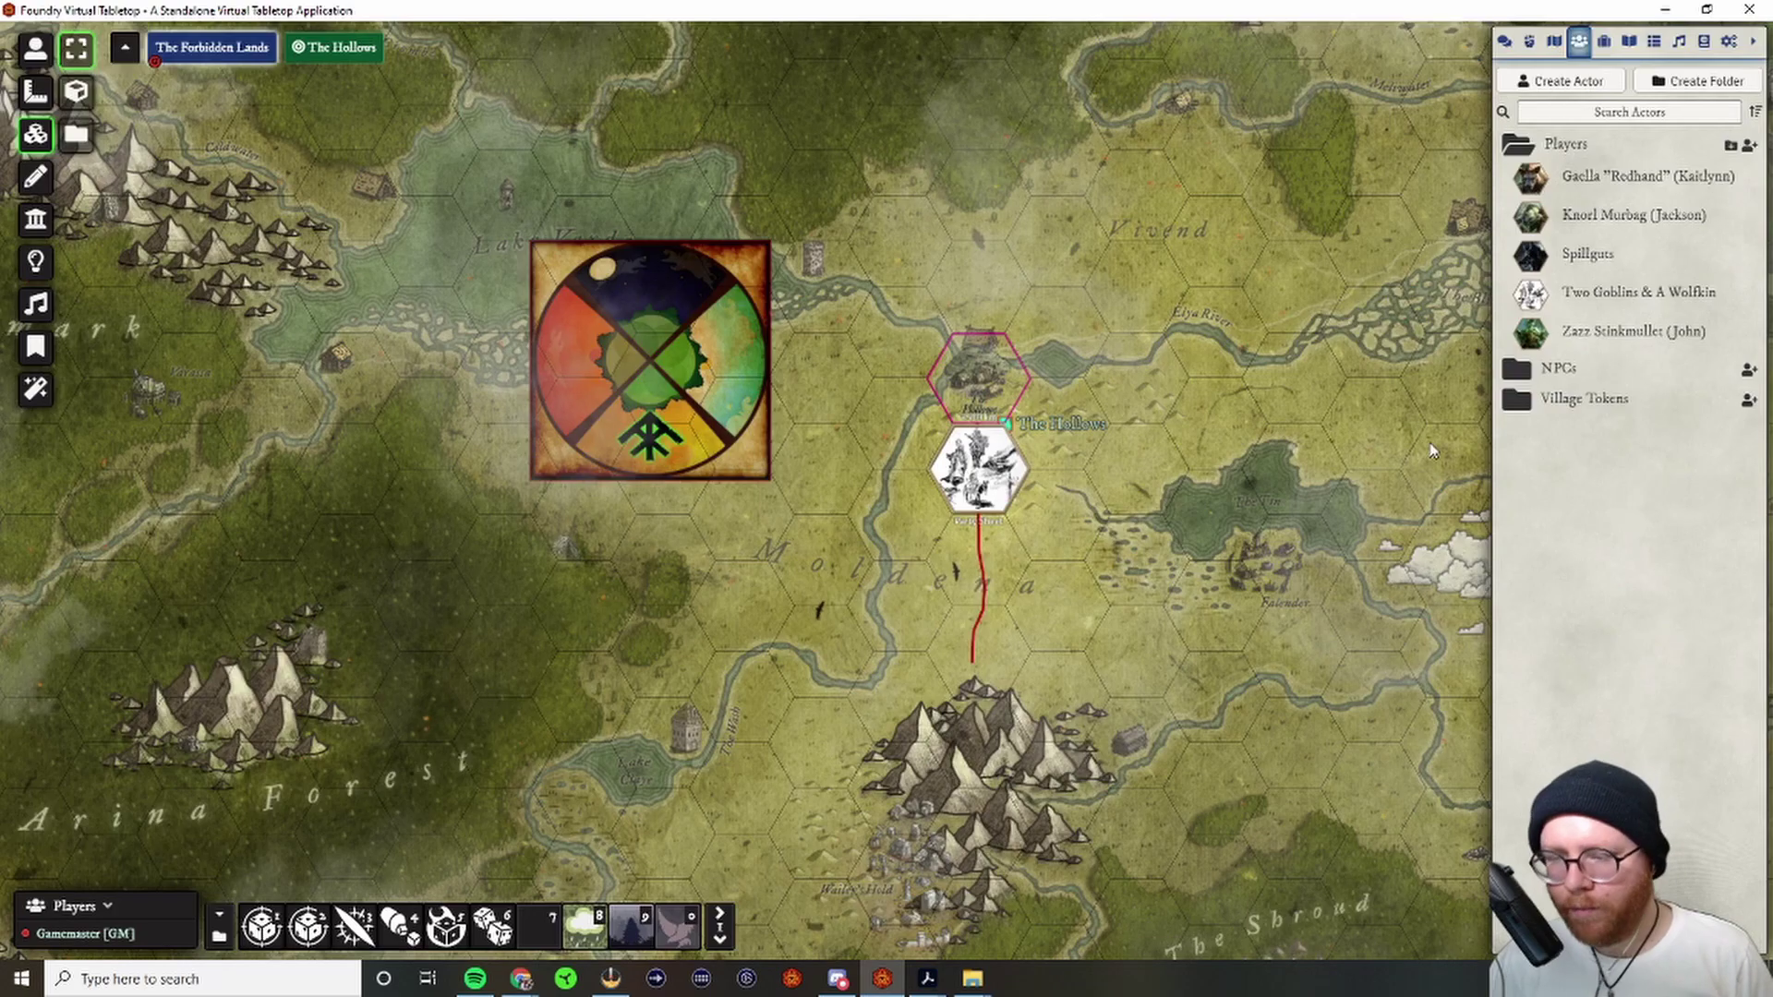
- Add the character Knorl Murbag to the members of the Two Goblins & A Wolfkin party
click(1581, 305)
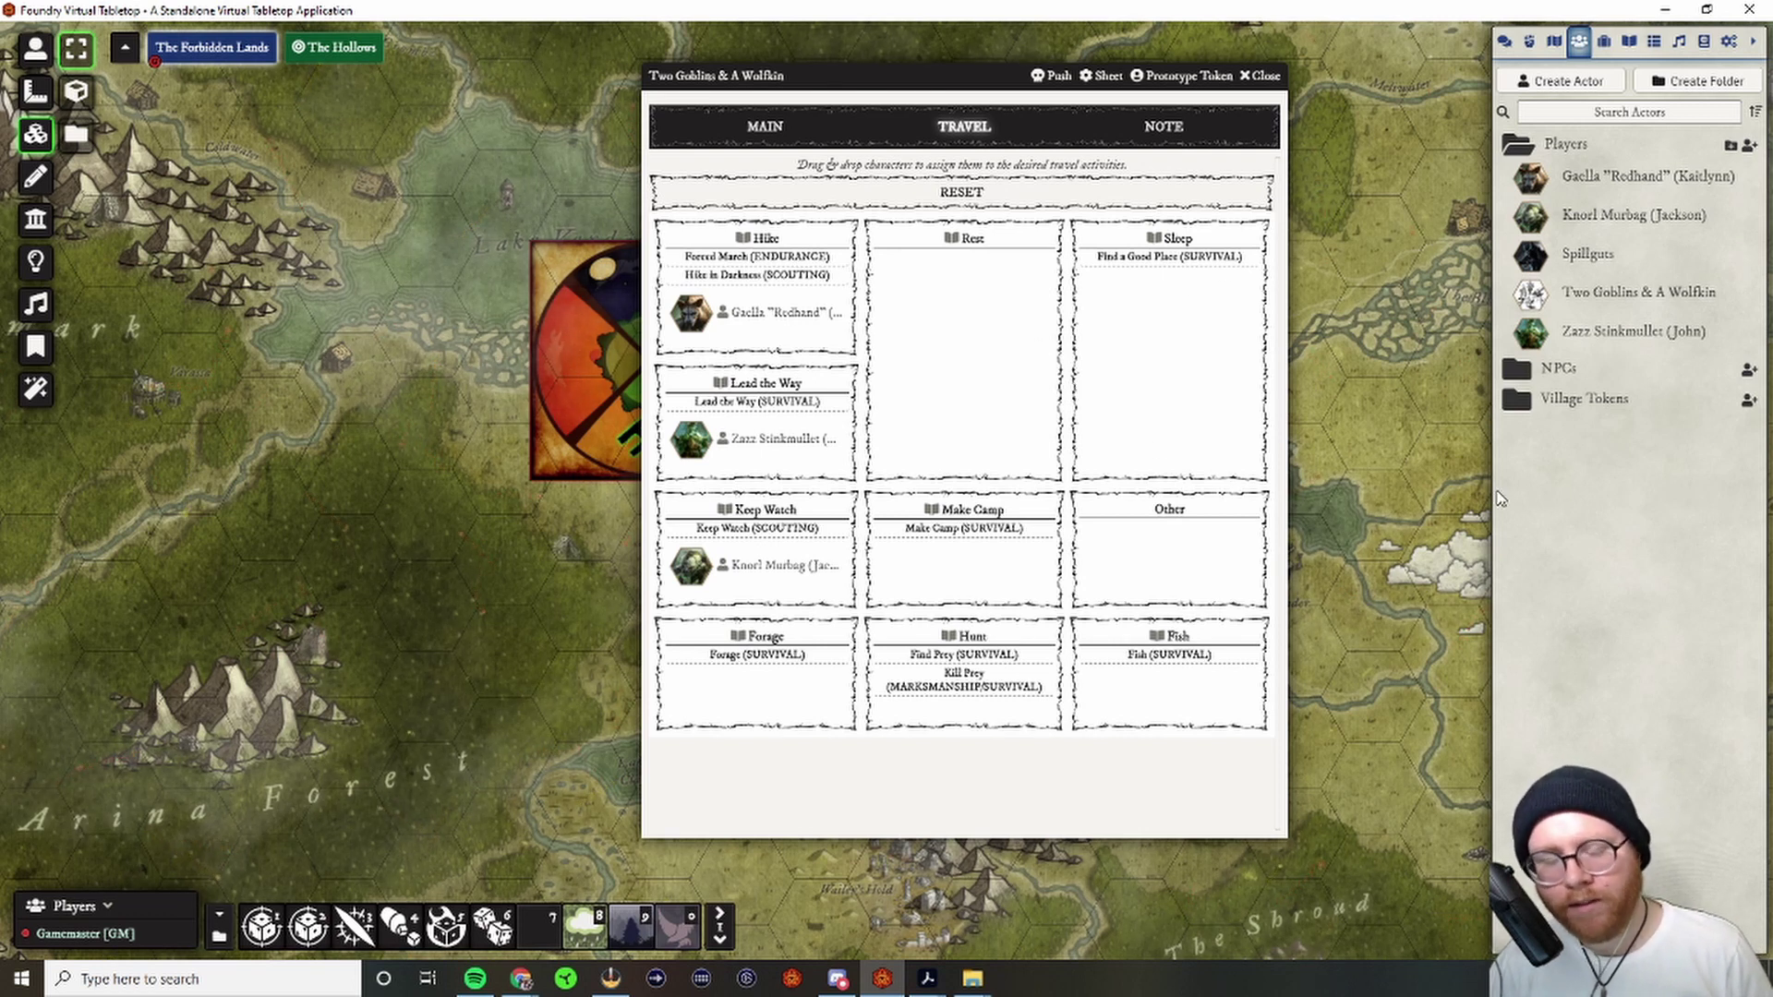
click(778, 132)
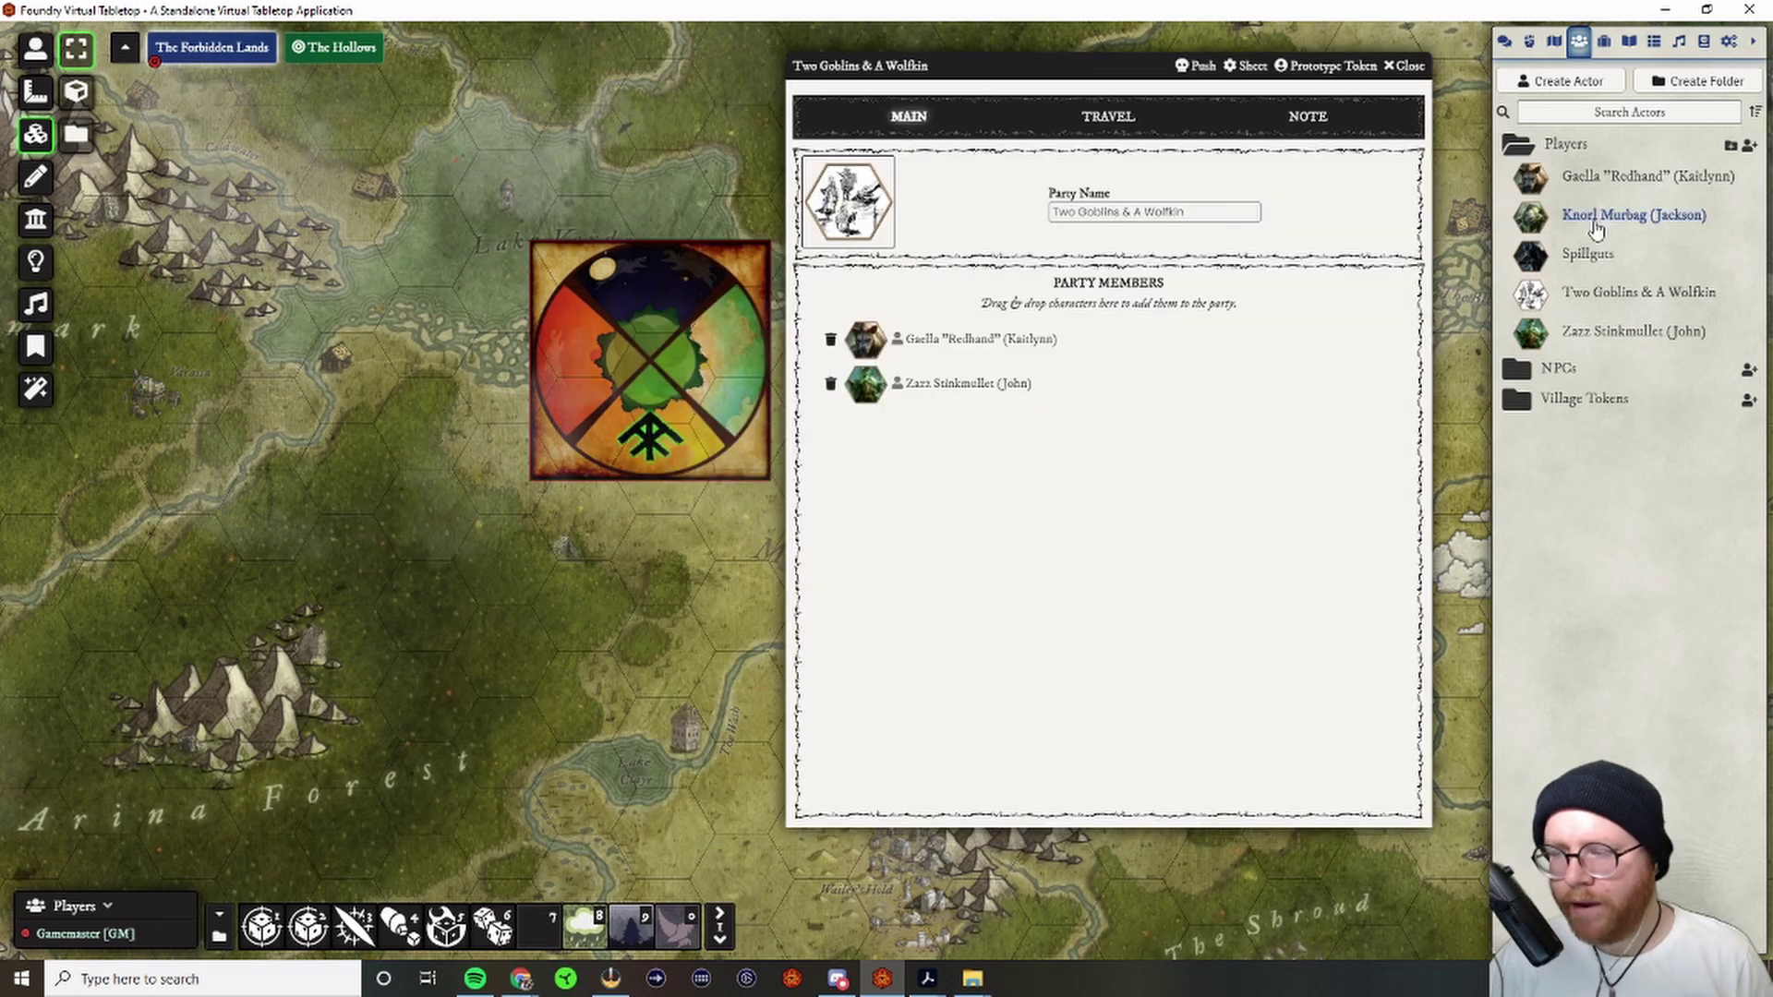
drag(1597, 230, 1145, 501)
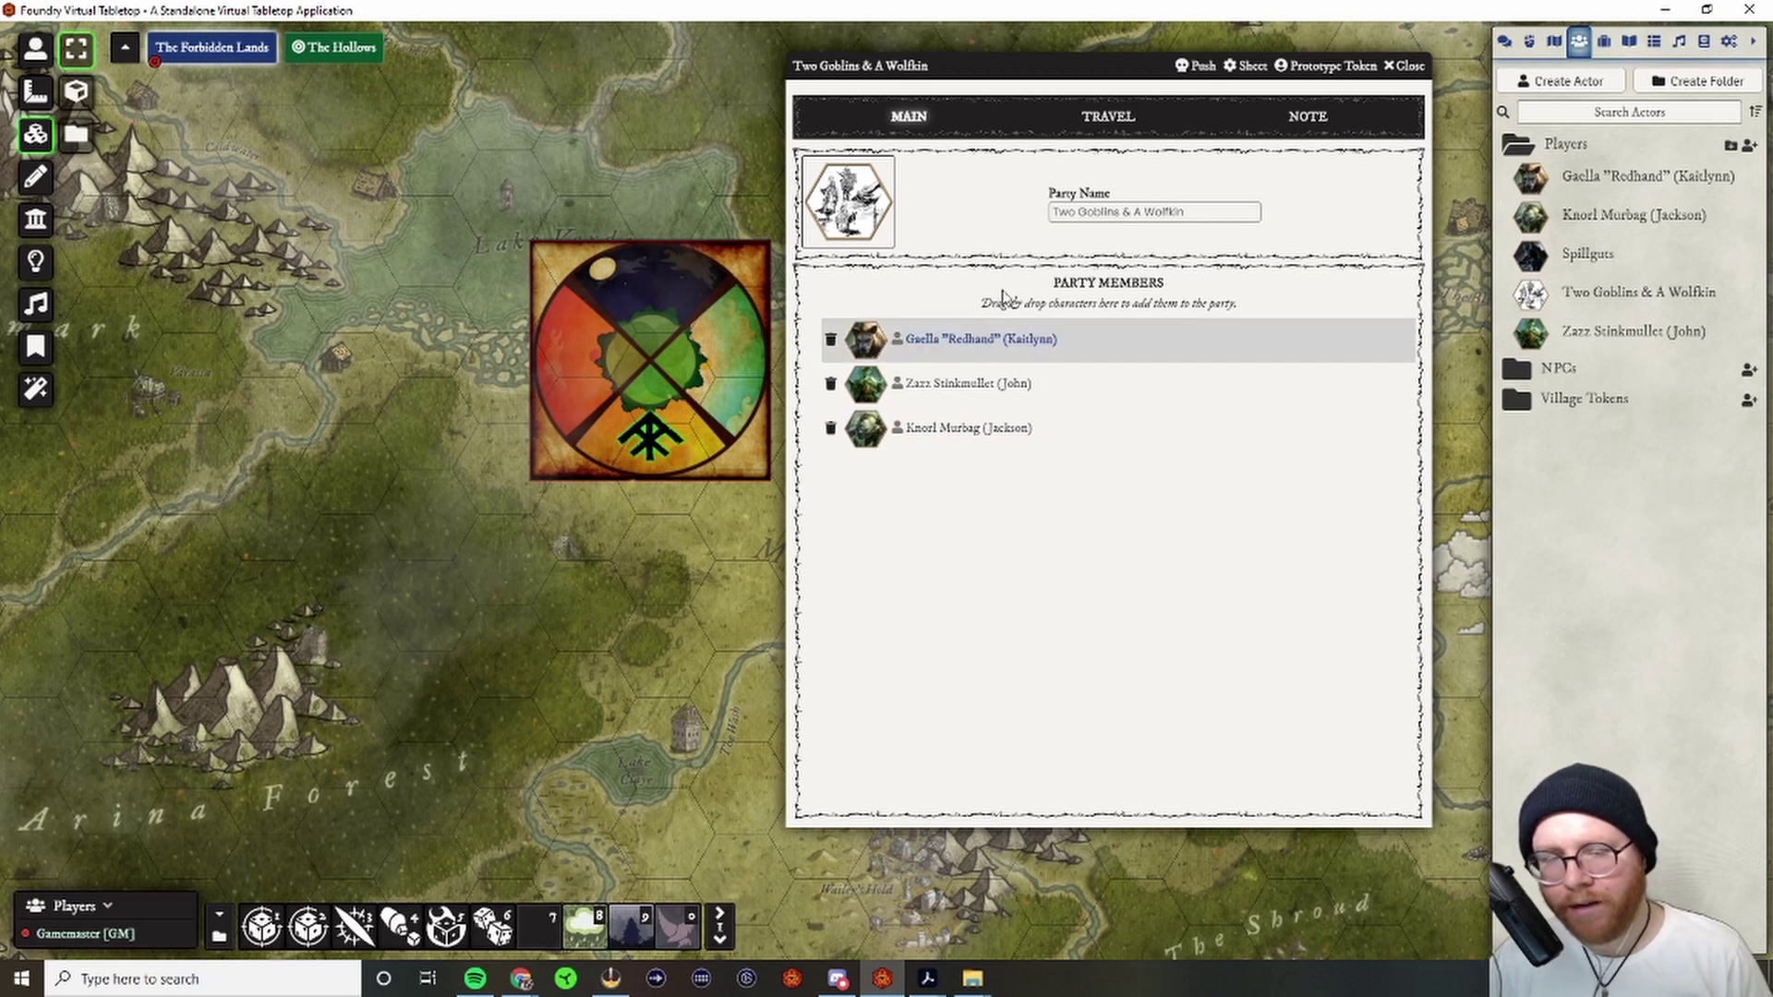
- Consult the Make Camp rules in the party's travel activities and assign Knorl Murbag to Keep Watch
click(1113, 130)
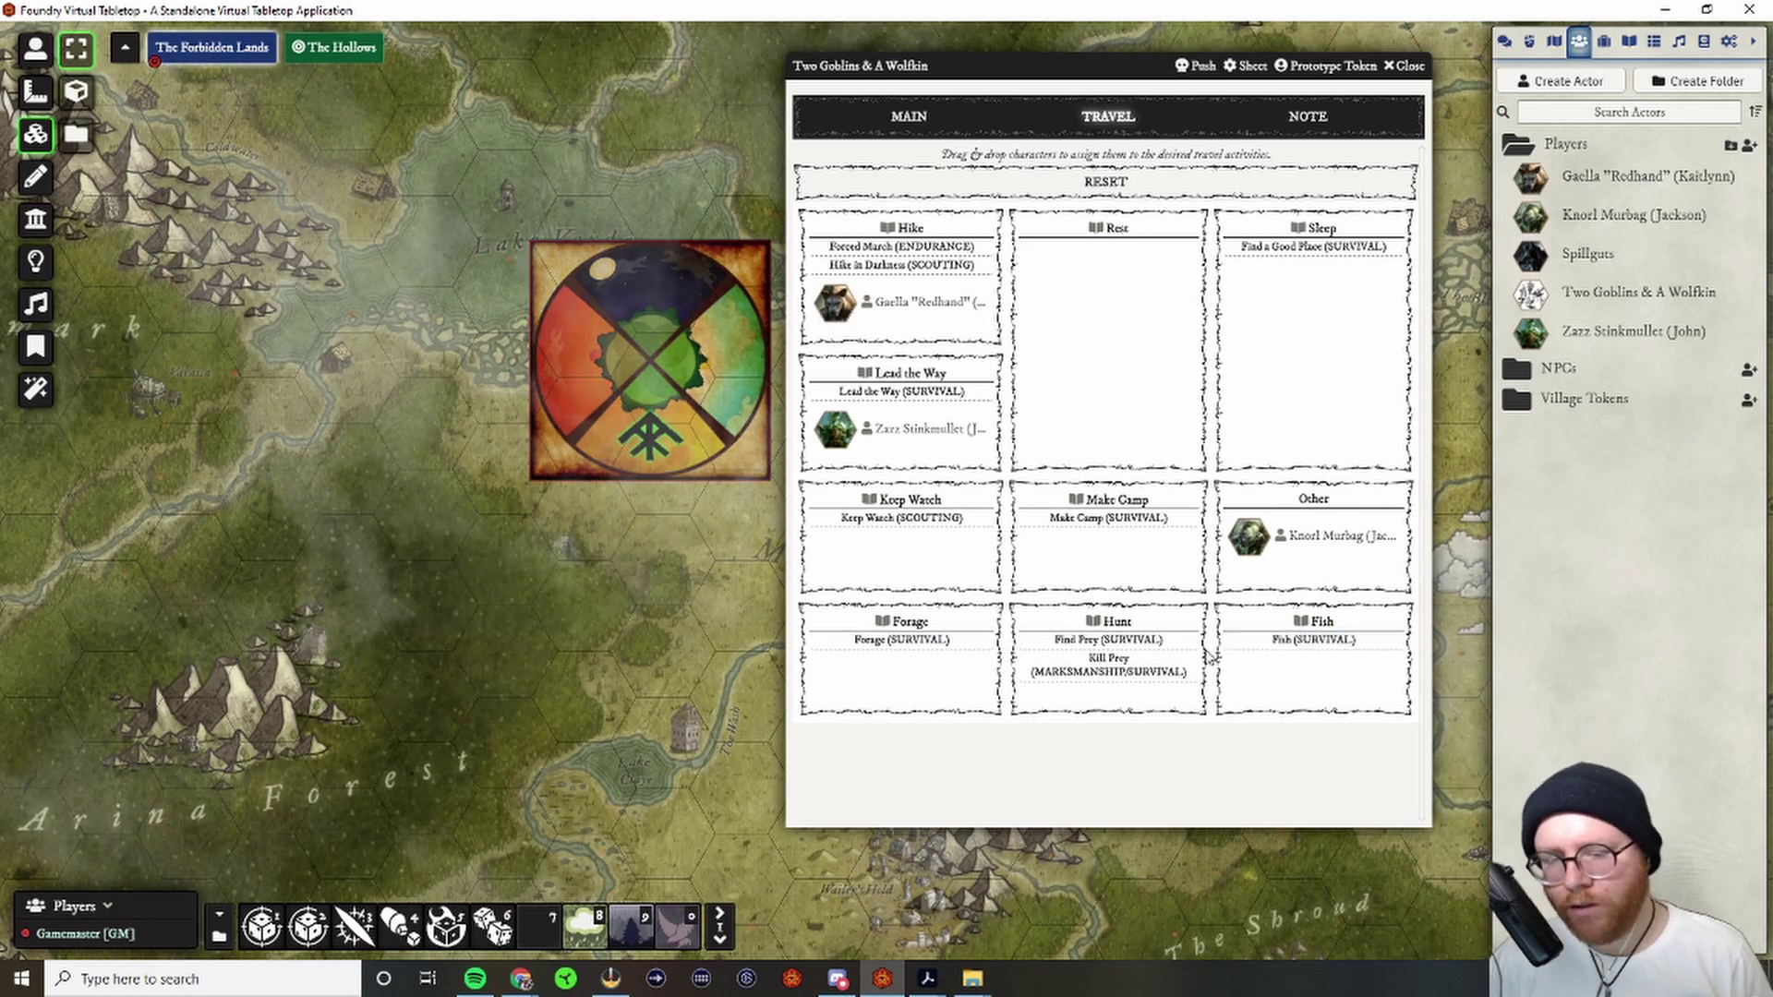
click(1115, 500)
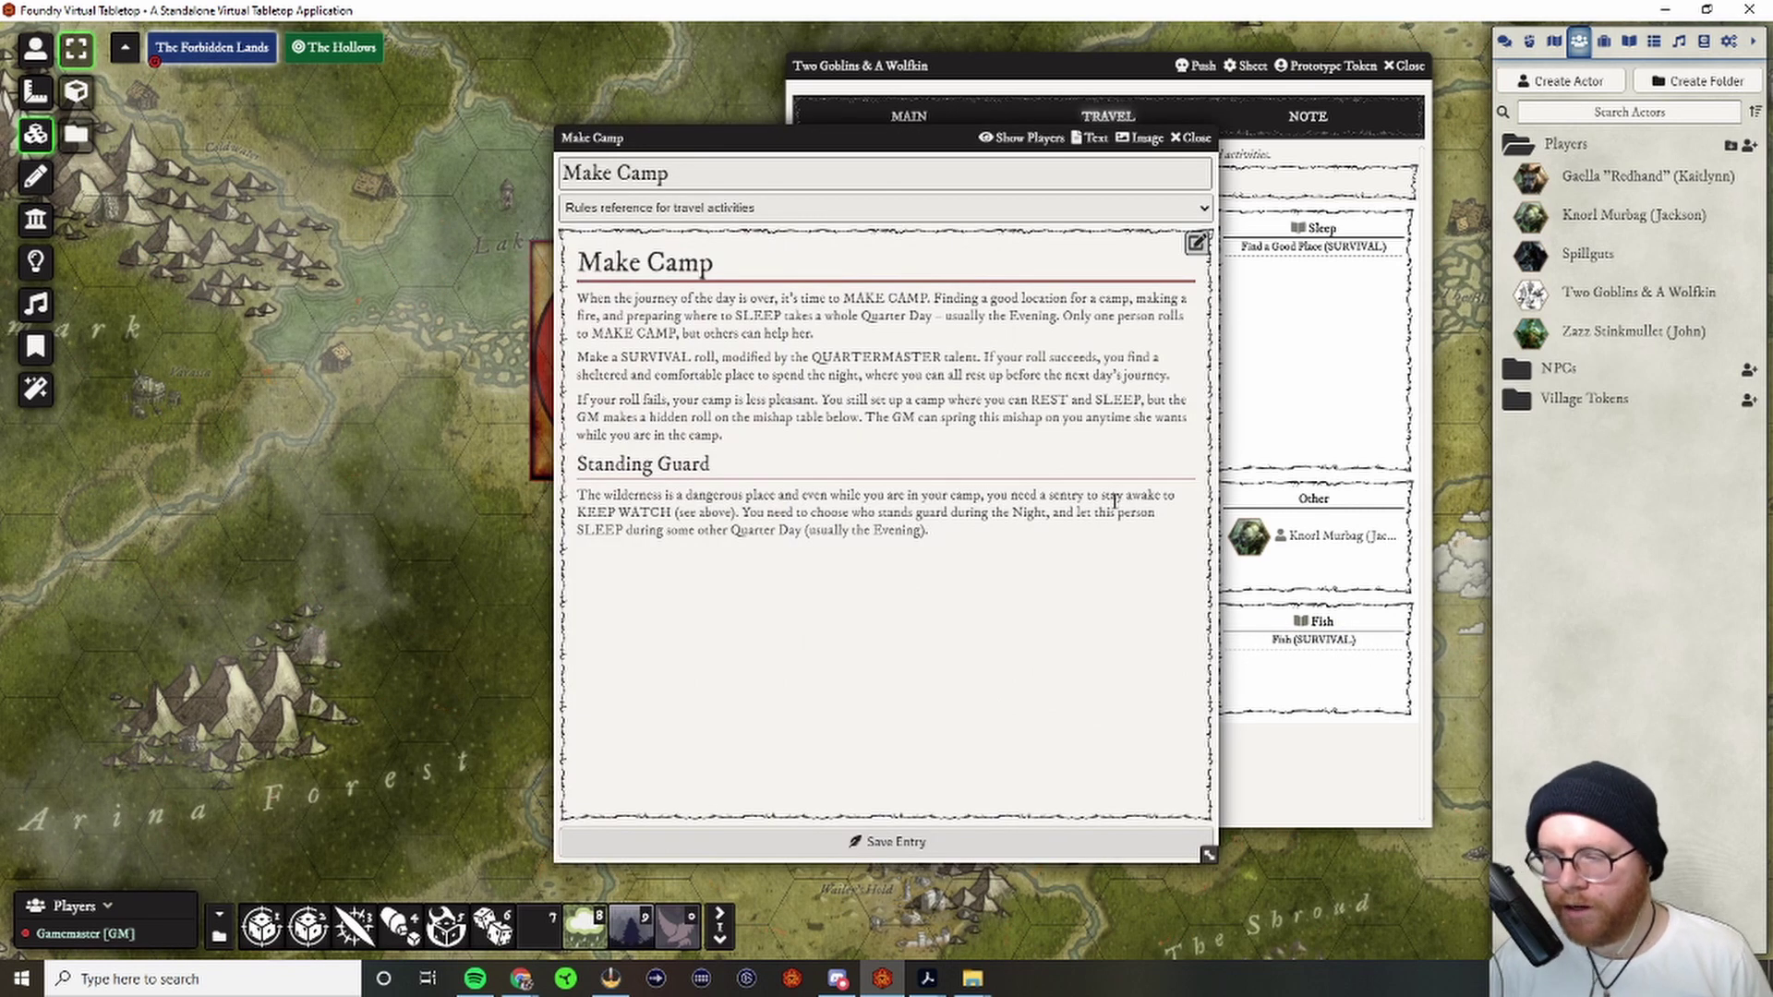
click(1195, 138)
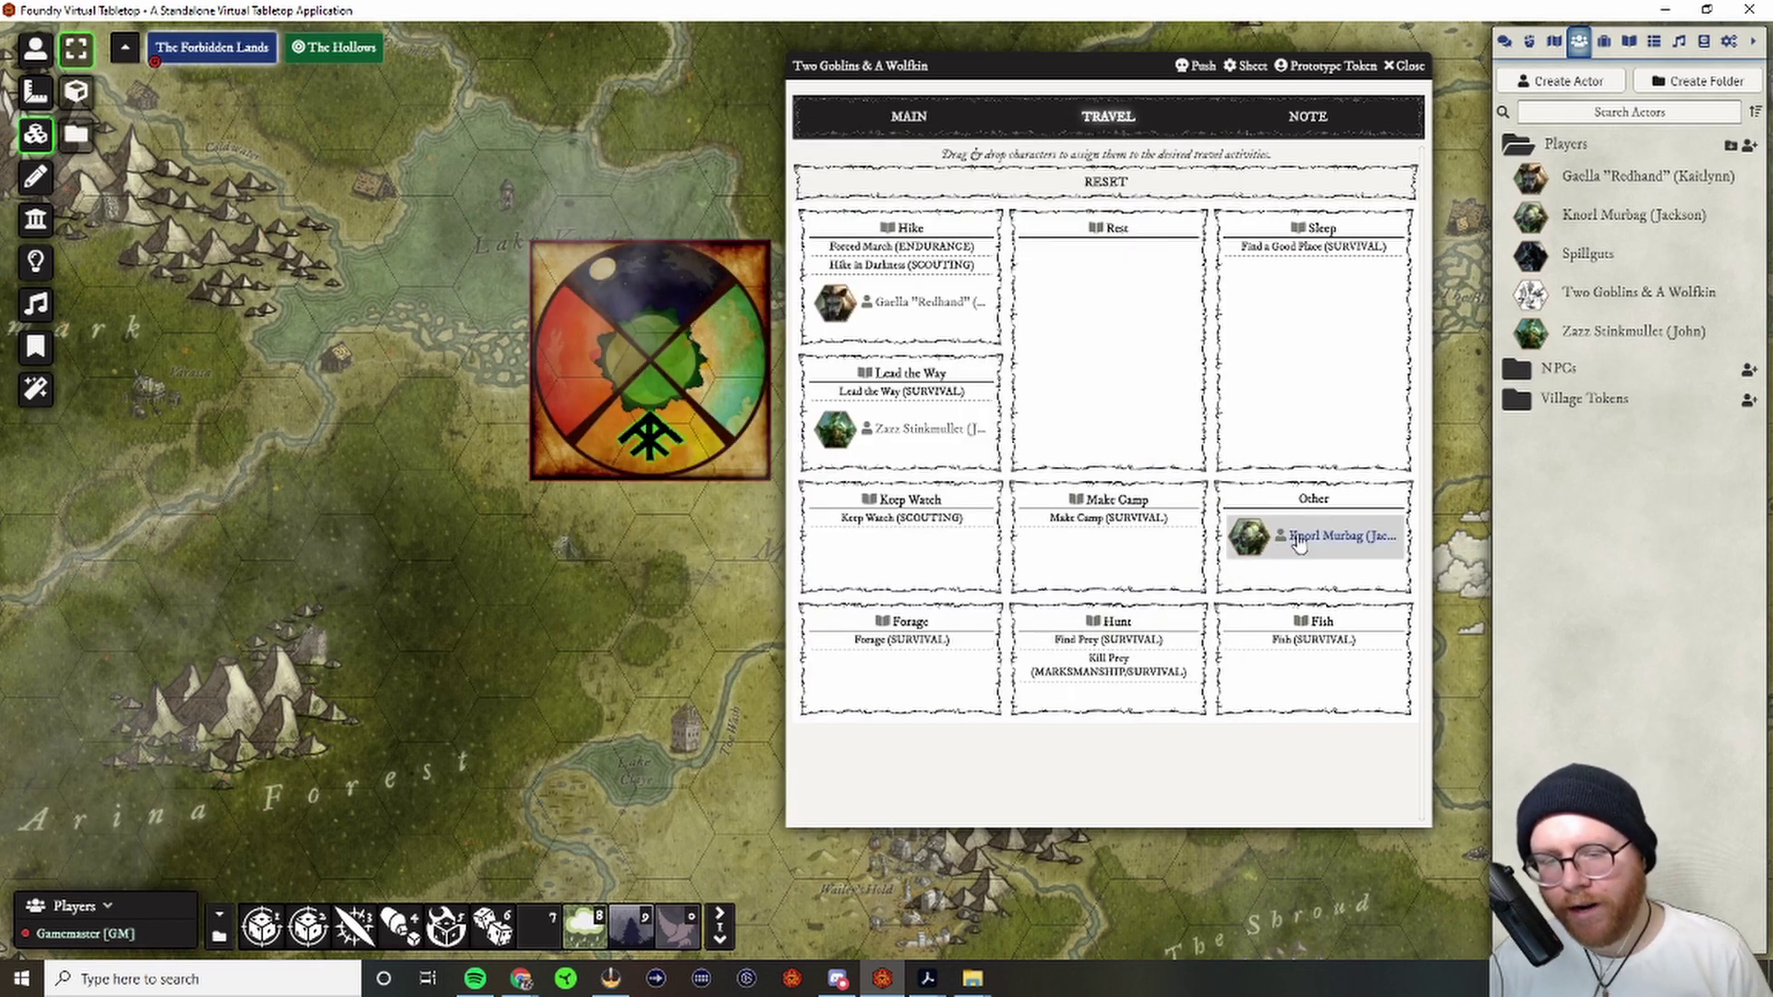
drag(1301, 540, 842, 556)
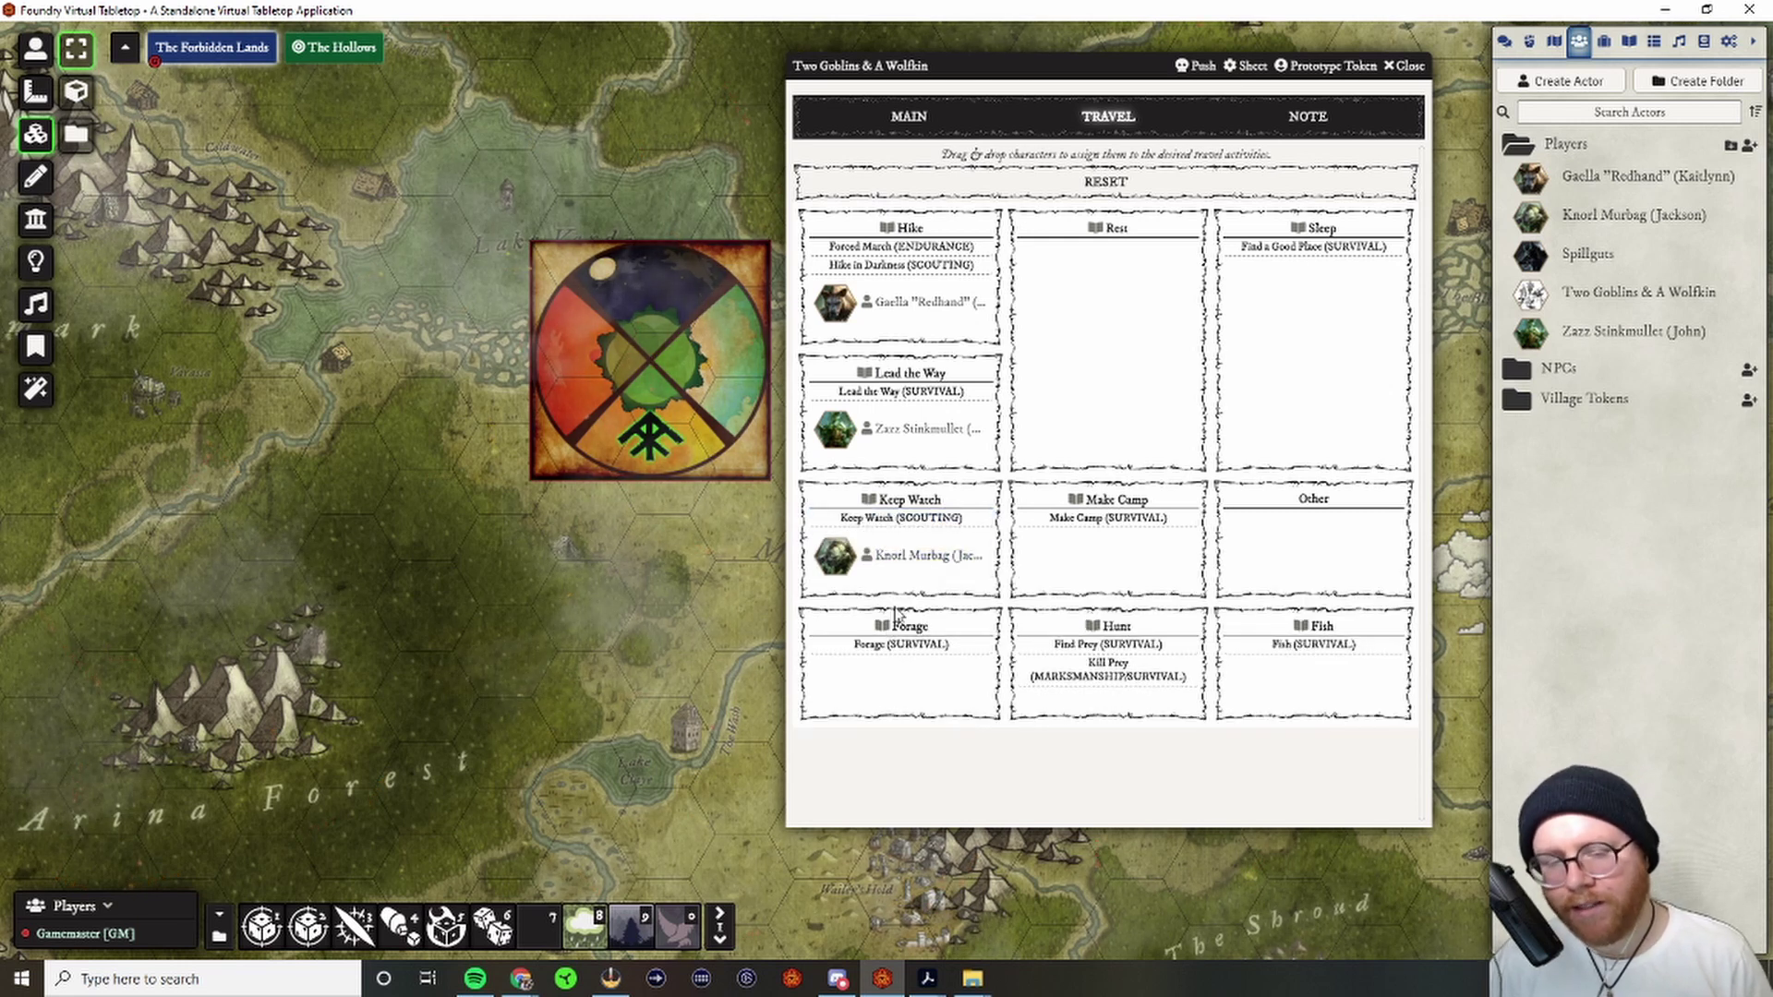
- Make the party's Keep Watch (SCOUTING) roll with the chat log displayed
click(1504, 41)
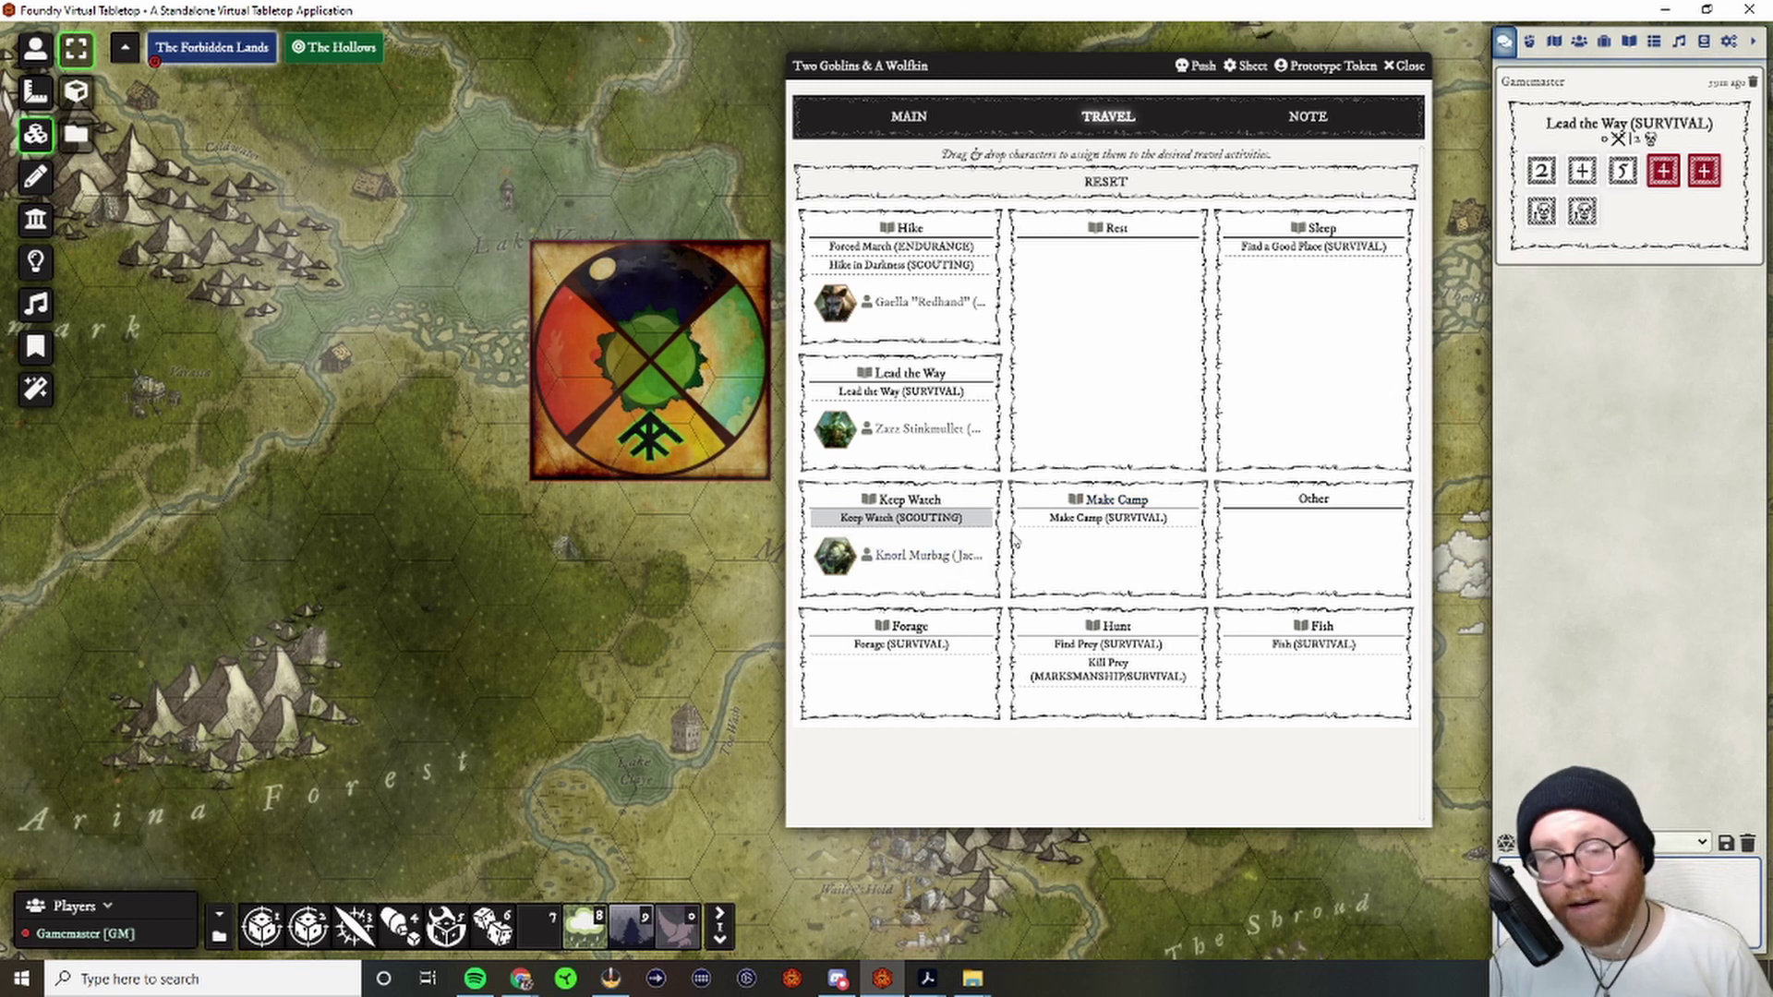
click(912, 524)
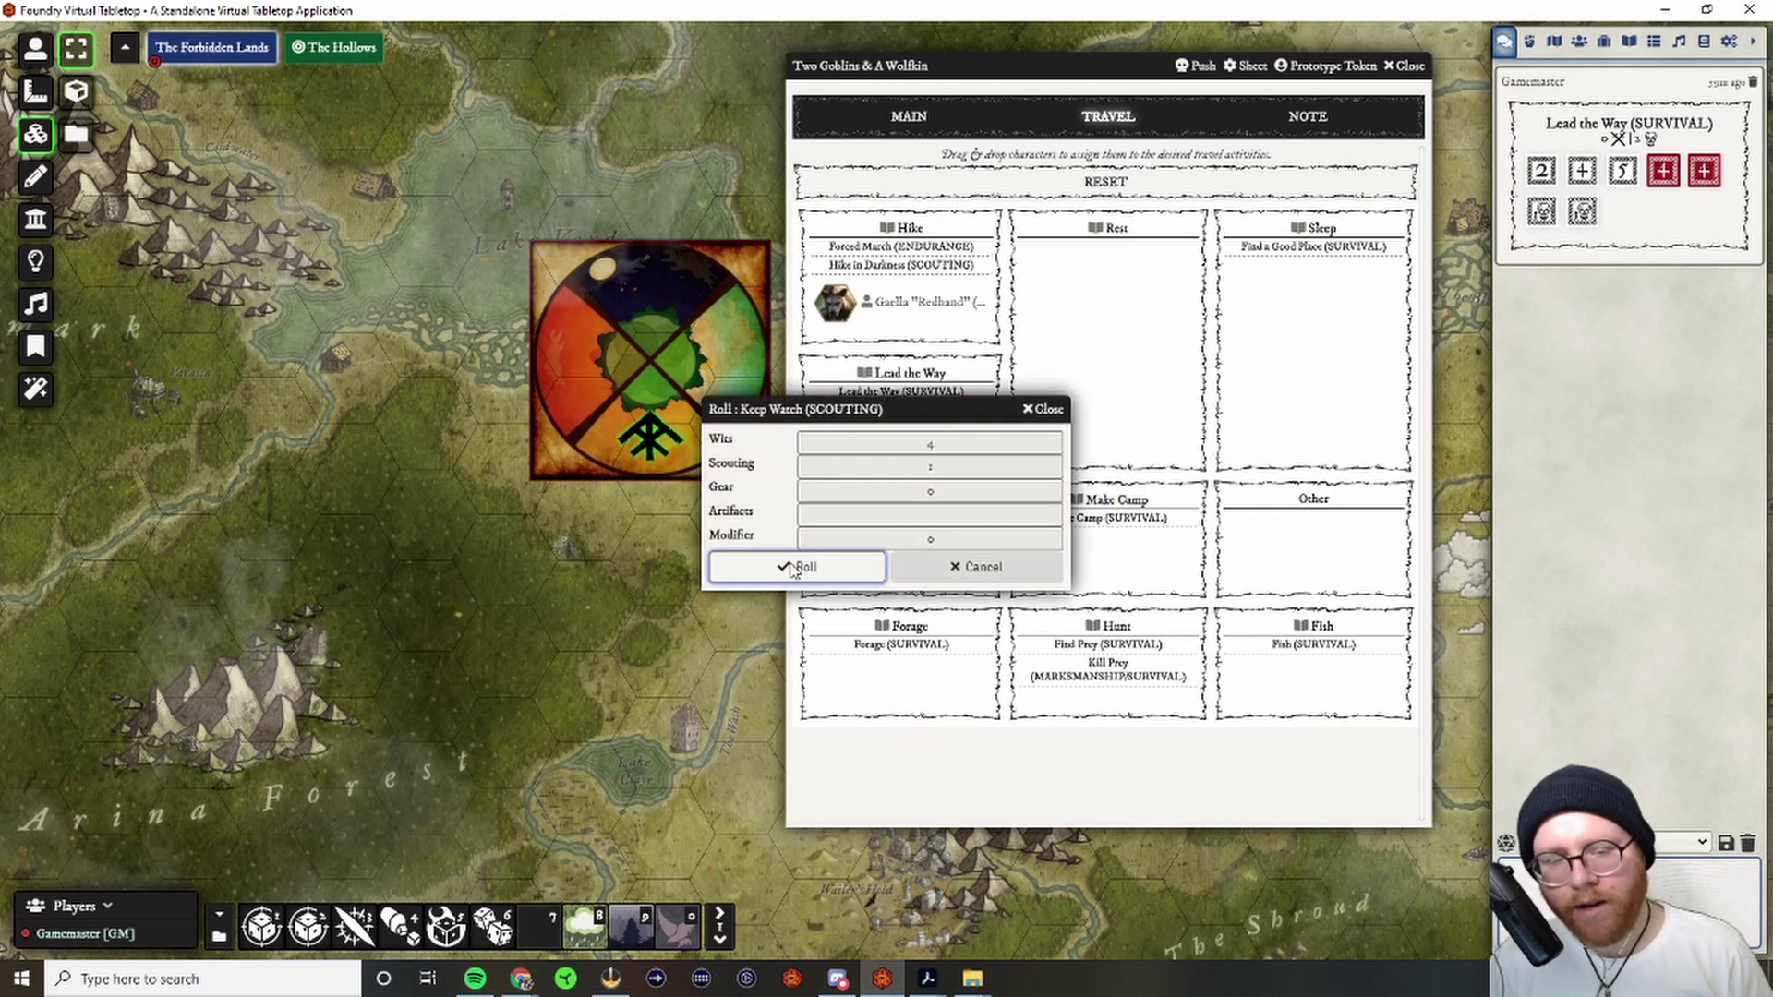
click(793, 568)
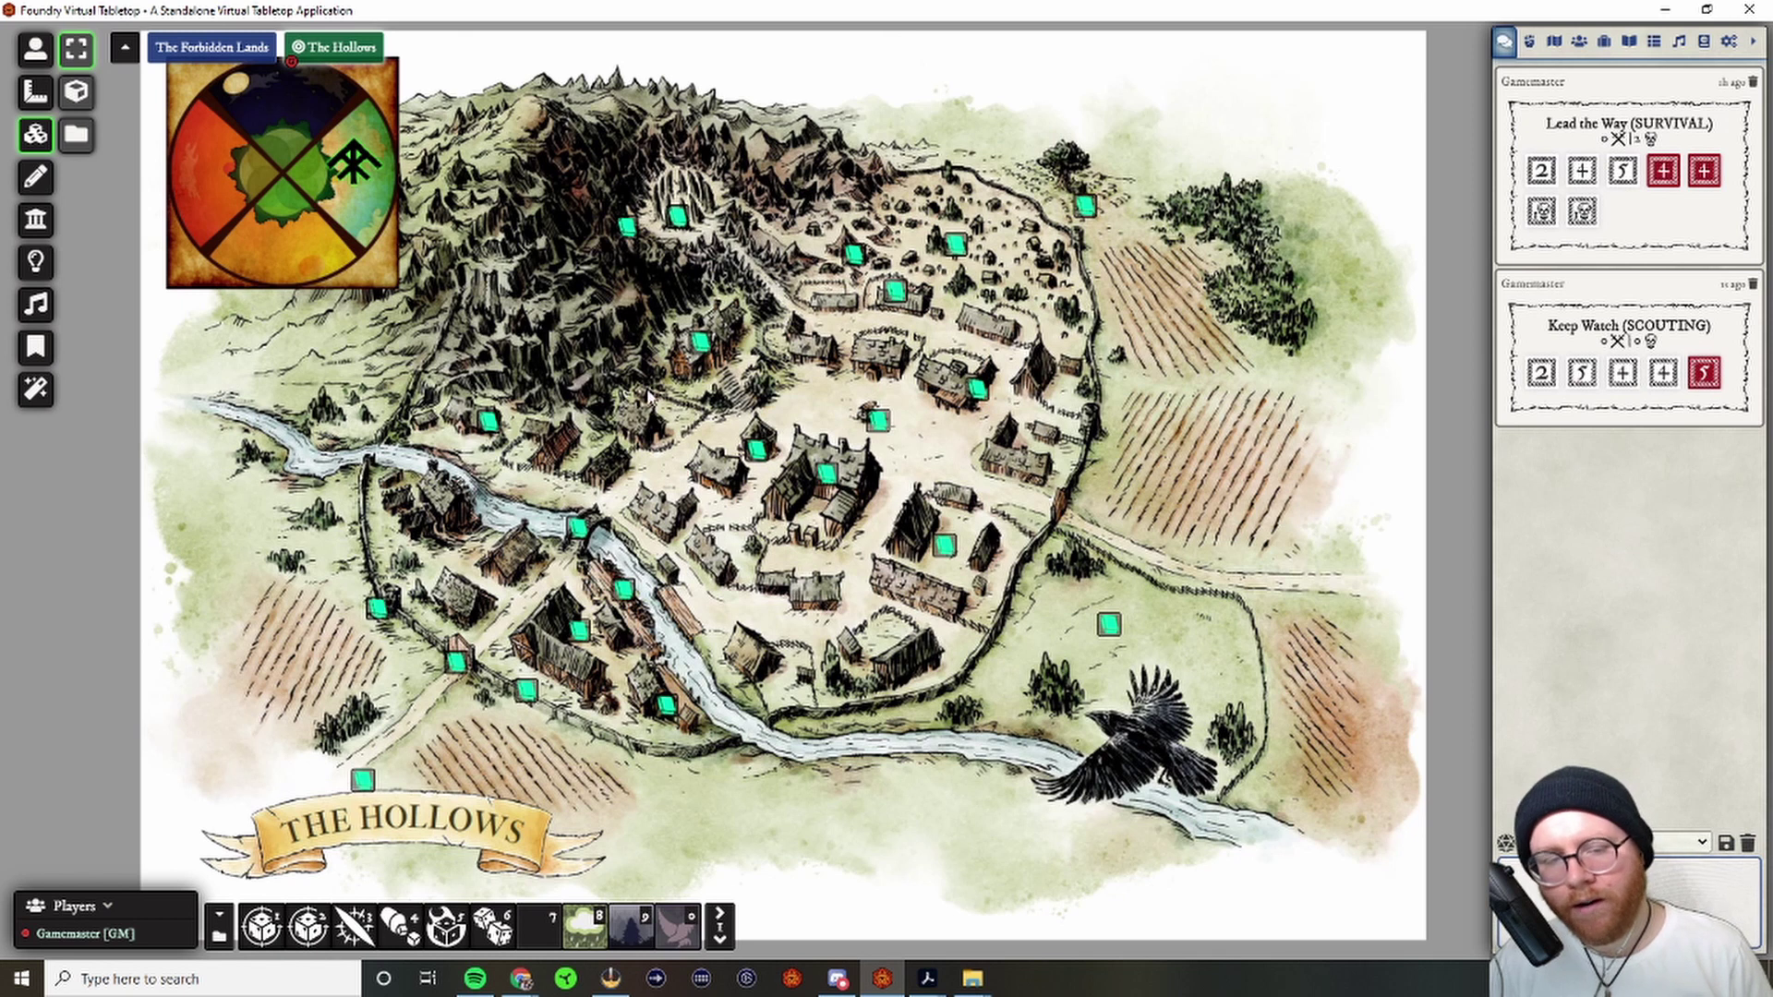
- Read The Dead Man's Hand Inn entry on The Hollows map and follow its link to the Rust Brother entry
scroll(649, 397, down, 3)
scroll(653, 398, up, 2)
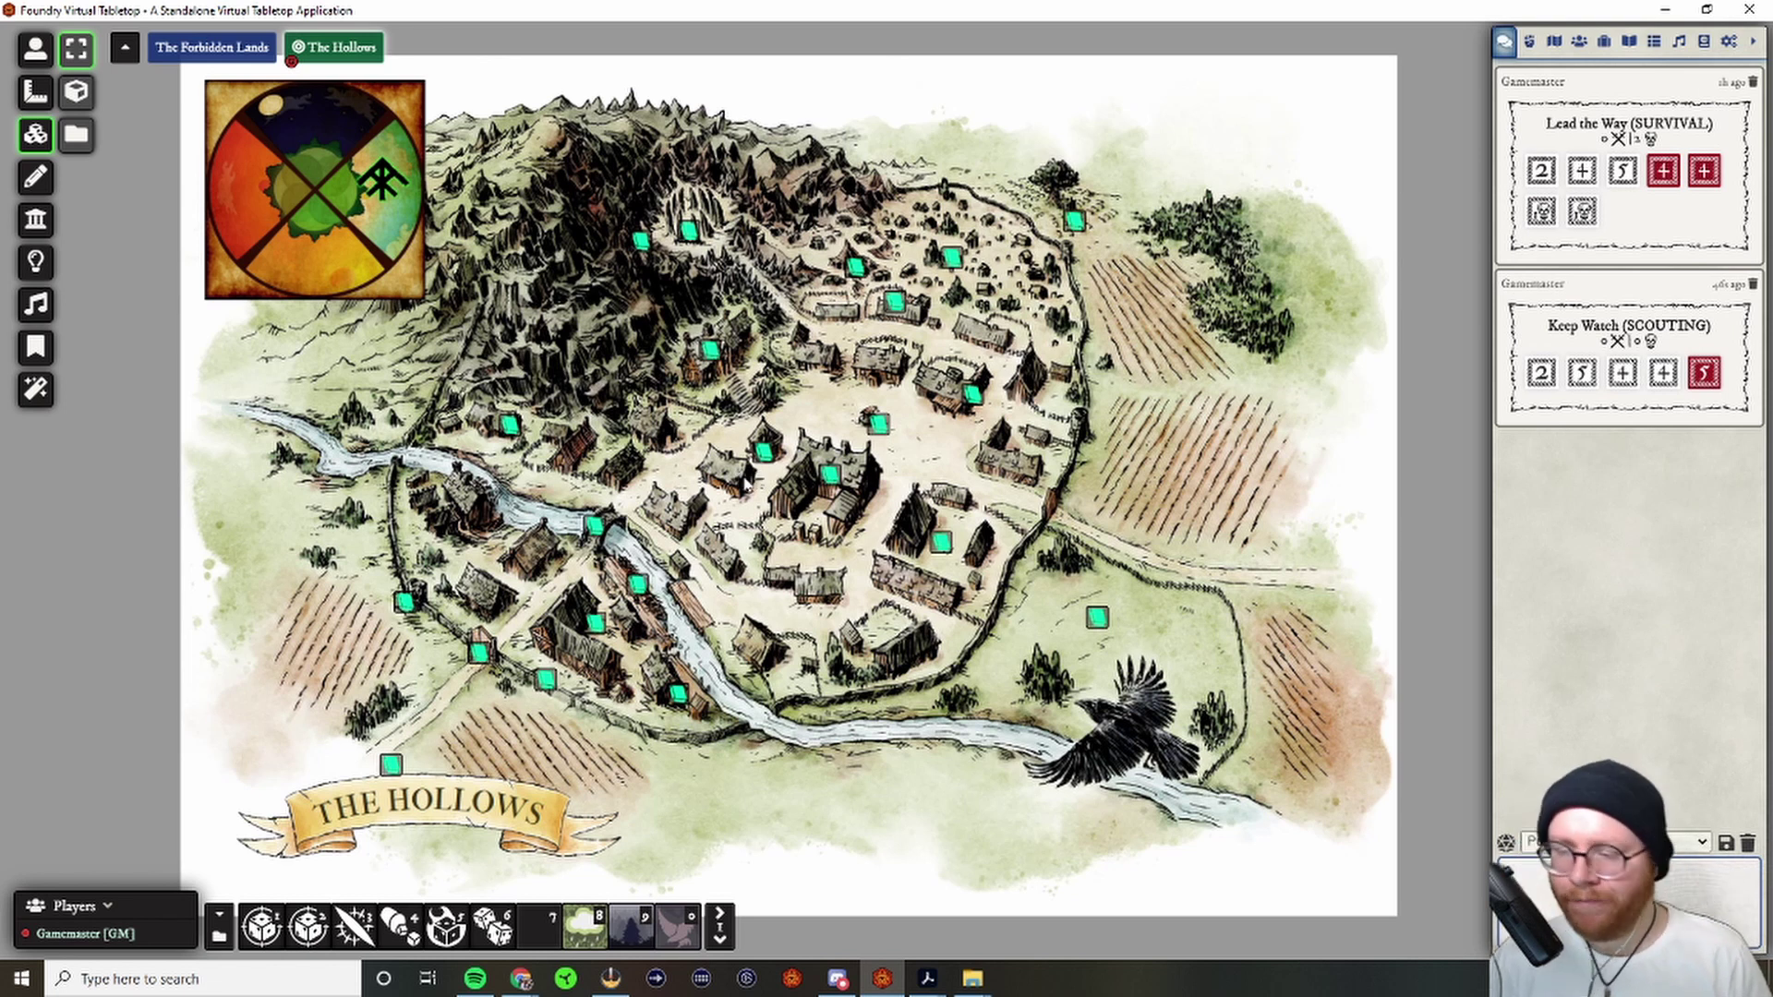
double_click(830, 475)
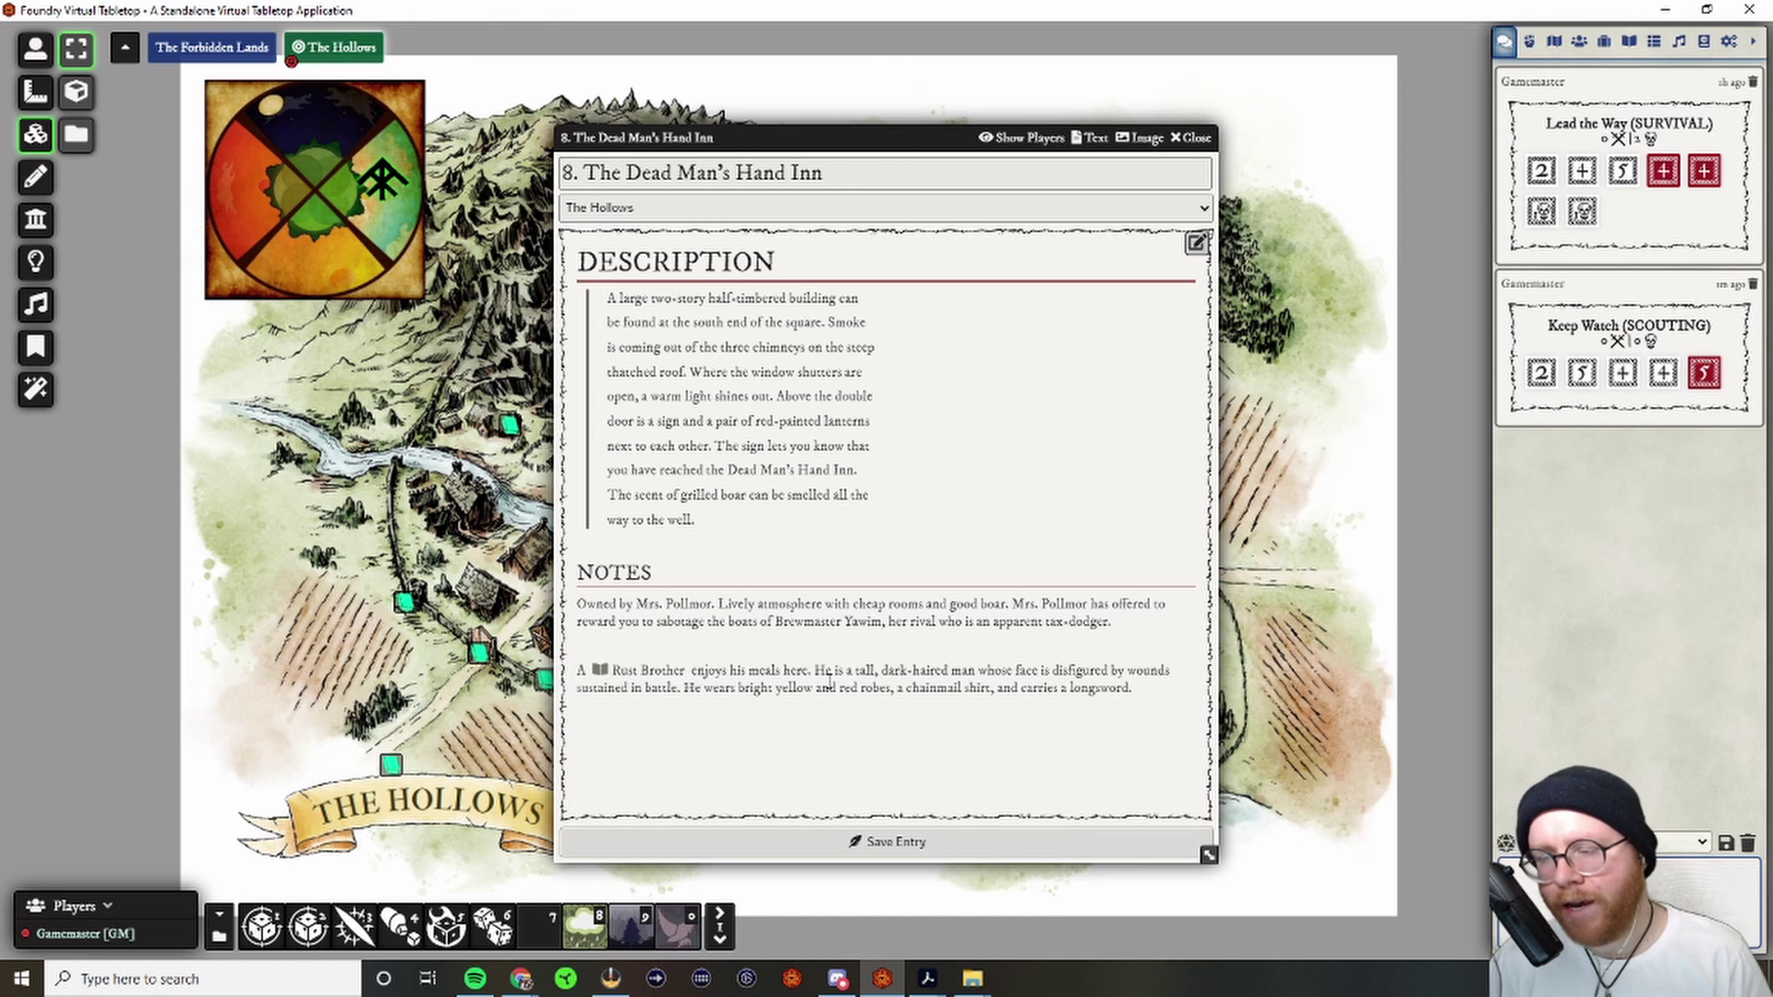
click(614, 677)
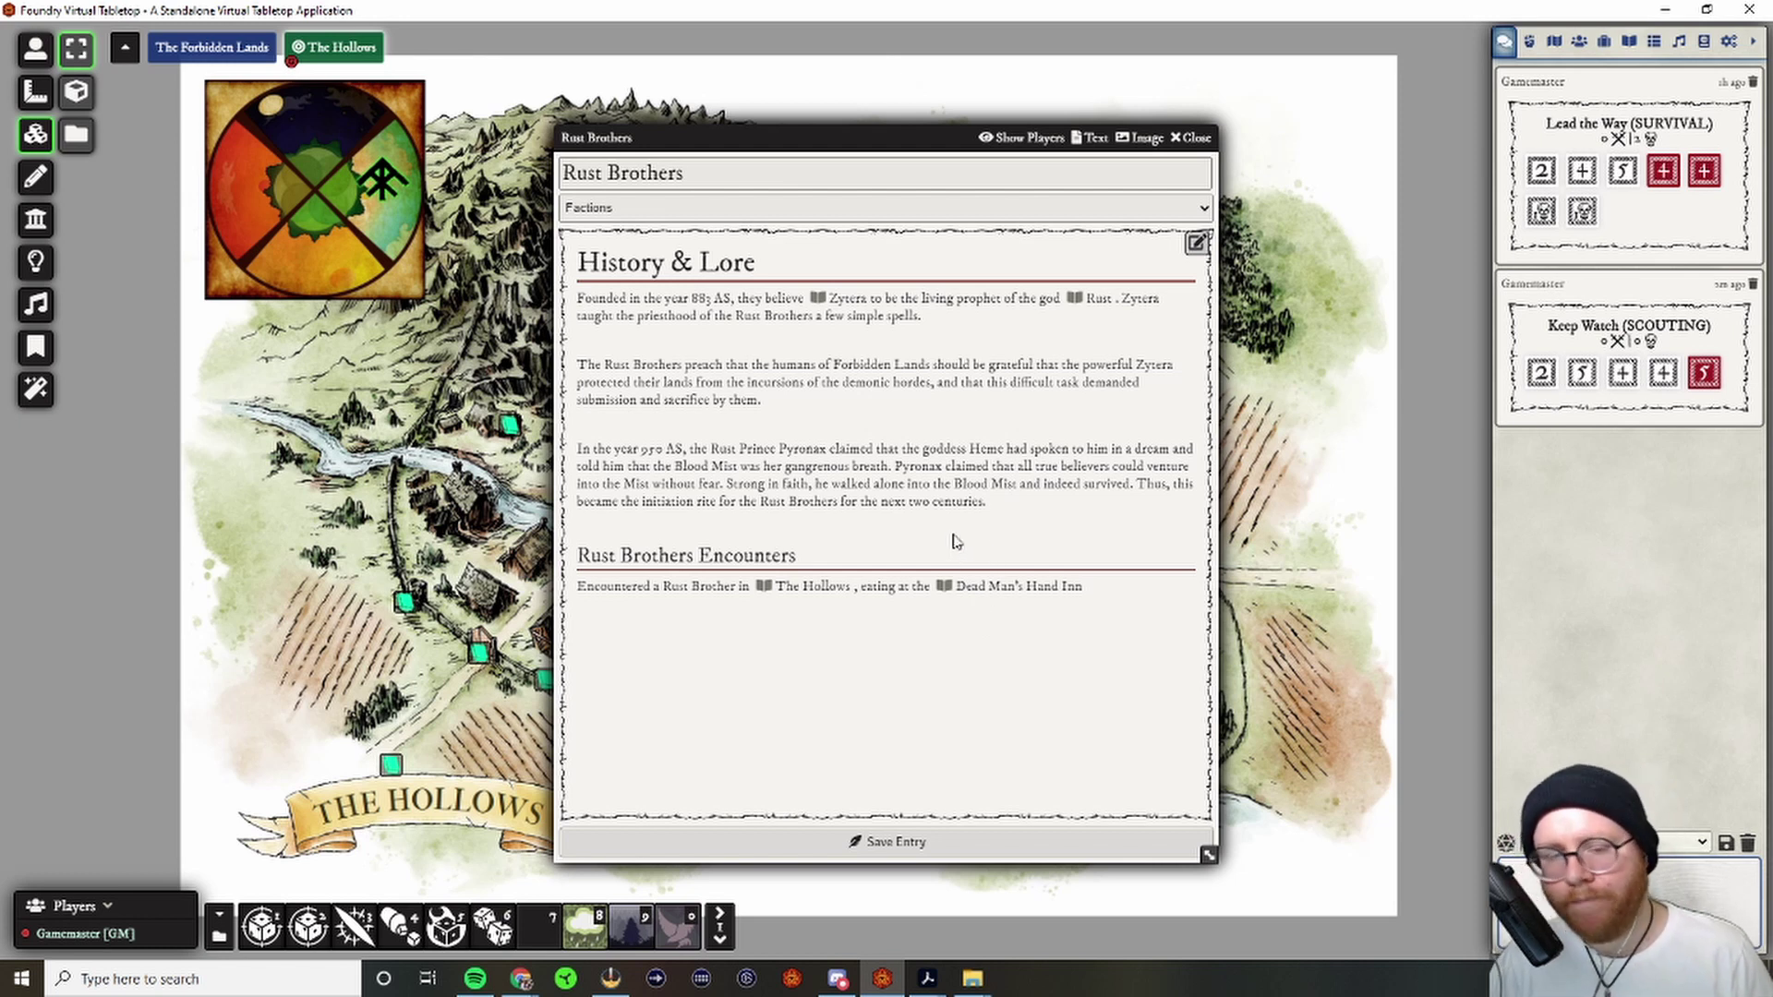
- Leave the Rust Brothers entry, post the Conditions links to chat, and view the Generic Roll options without rolling
key(Escape)
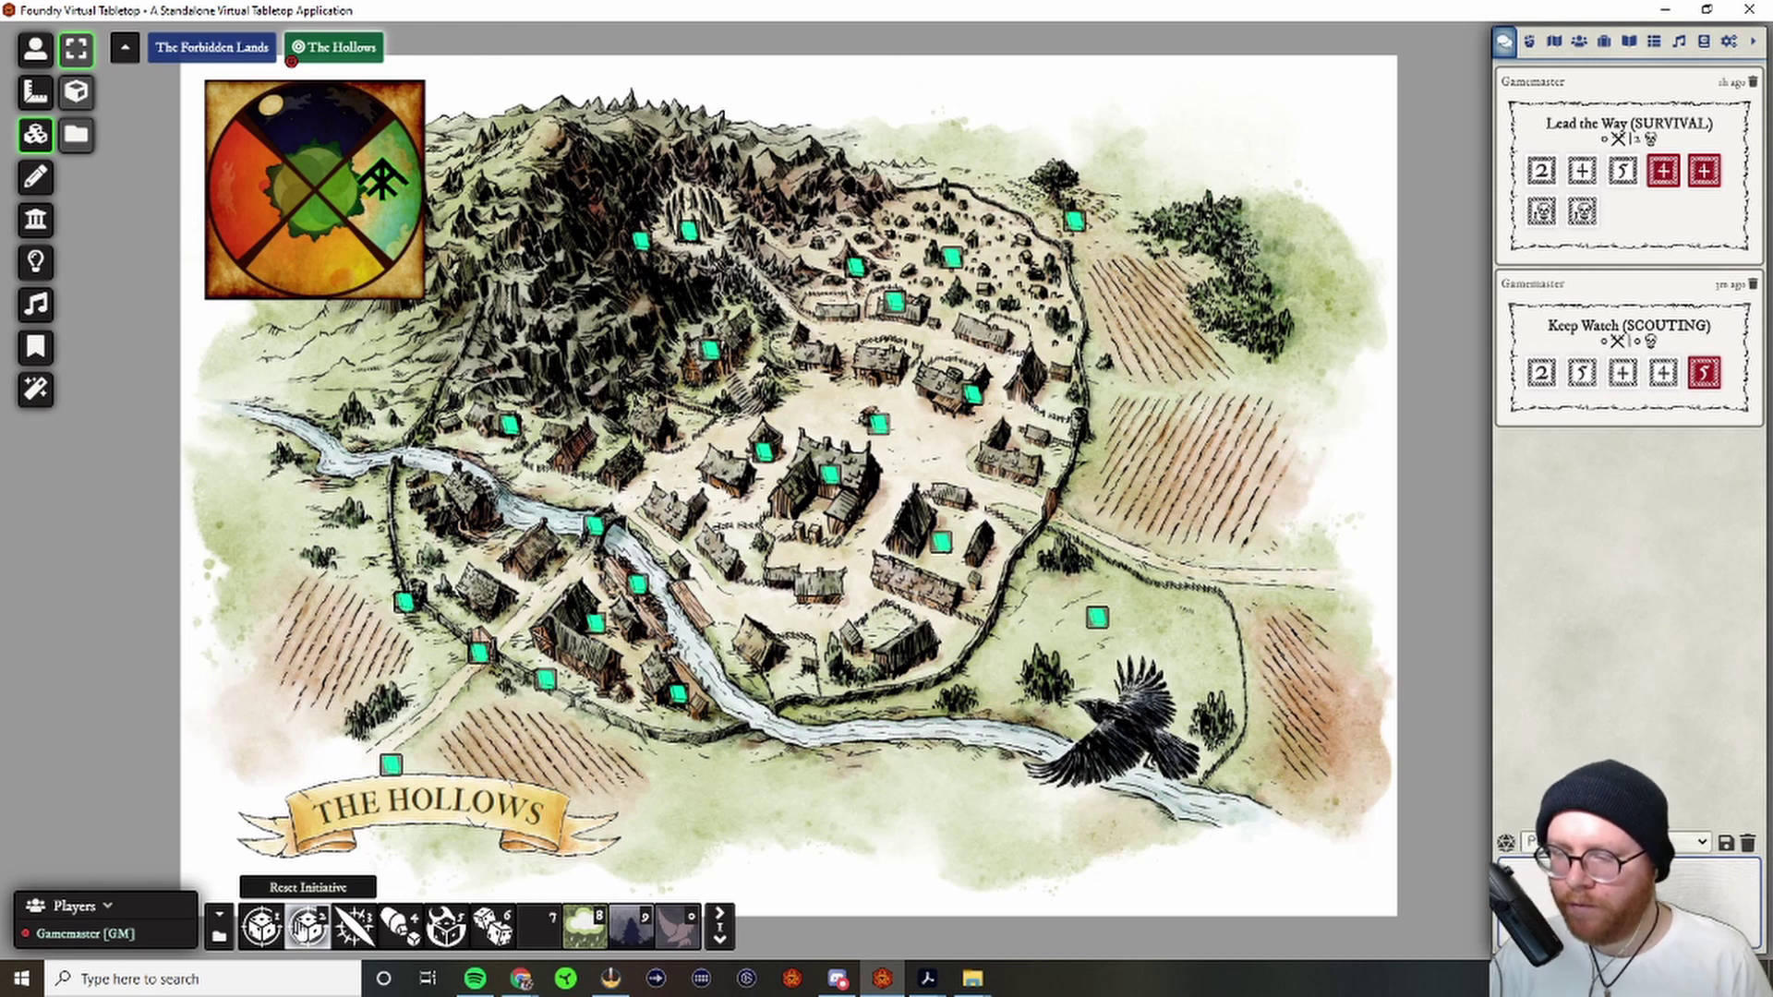
click(354, 921)
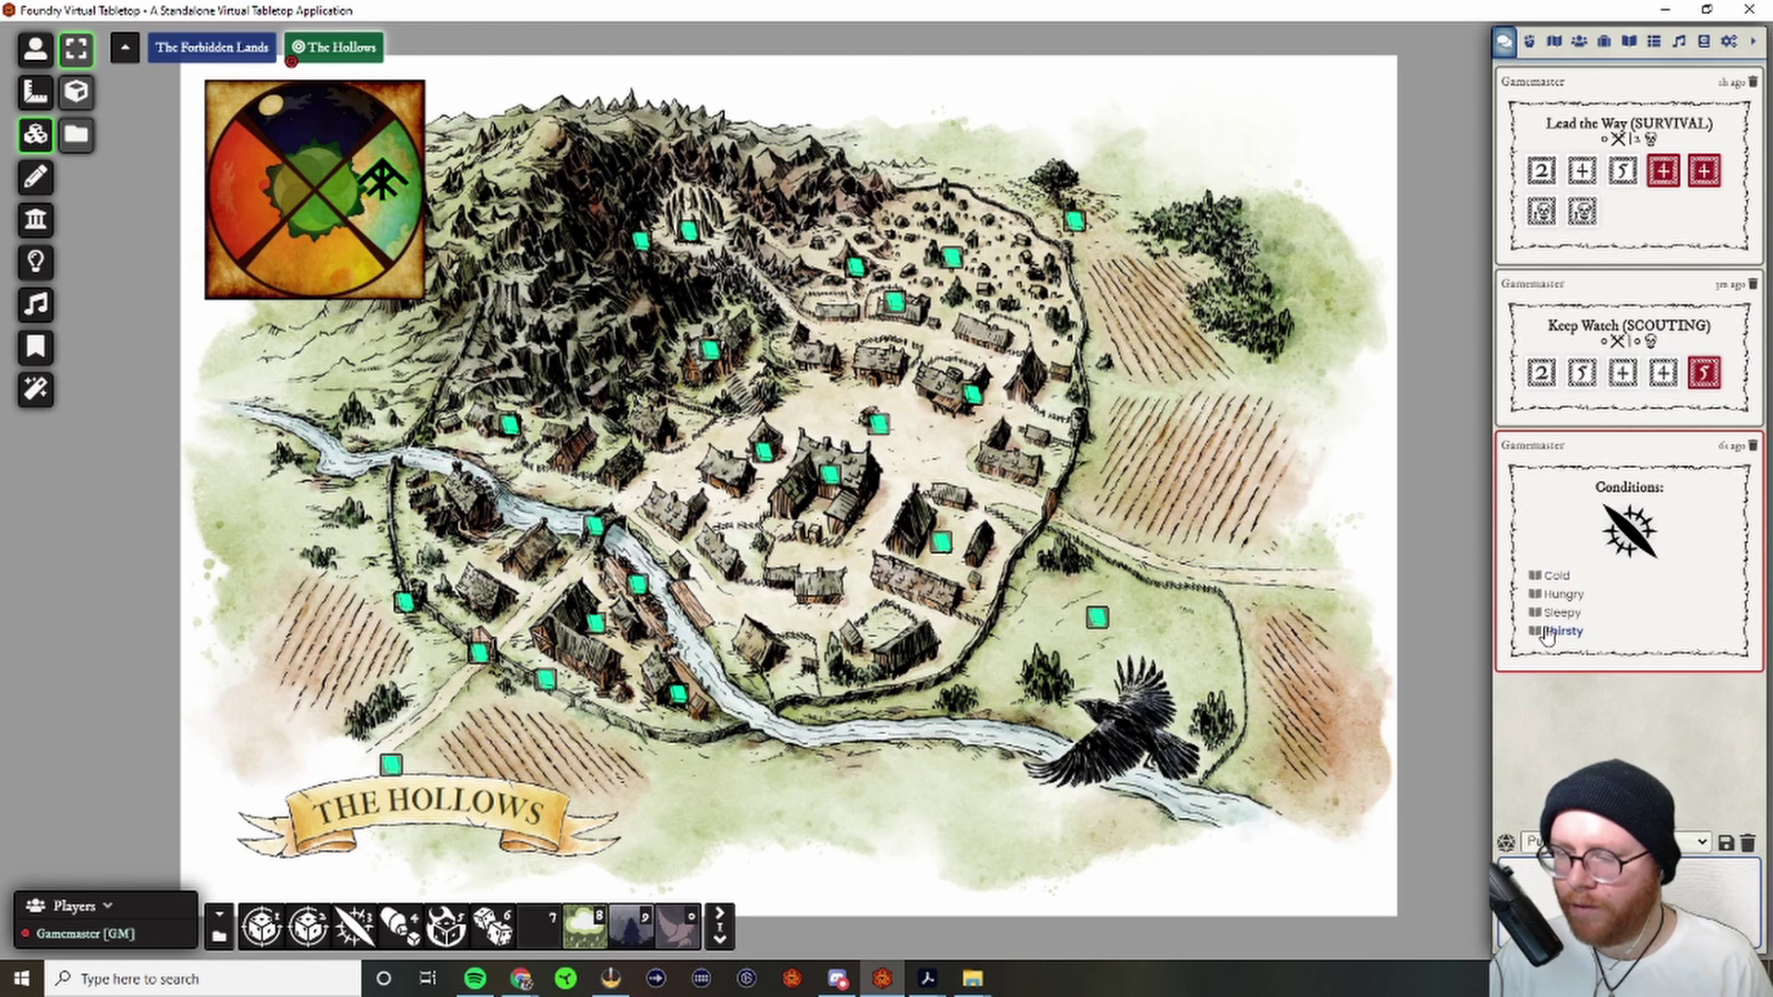
click(405, 927)
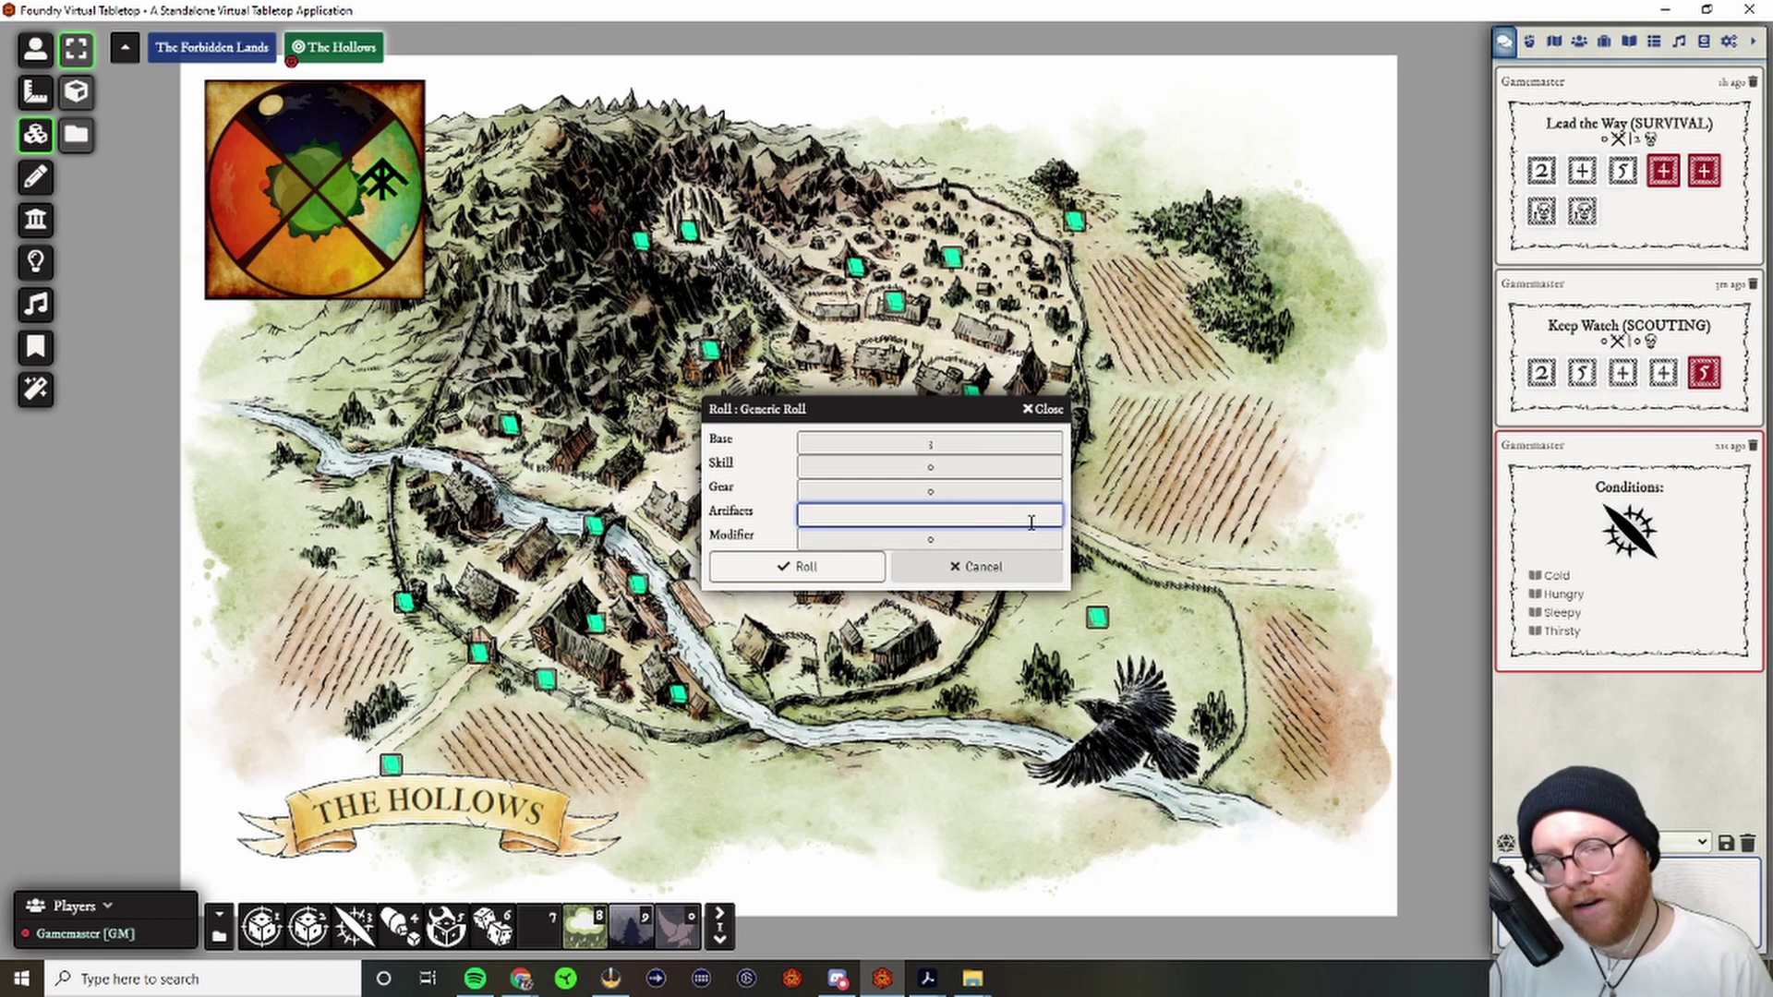
click(977, 566)
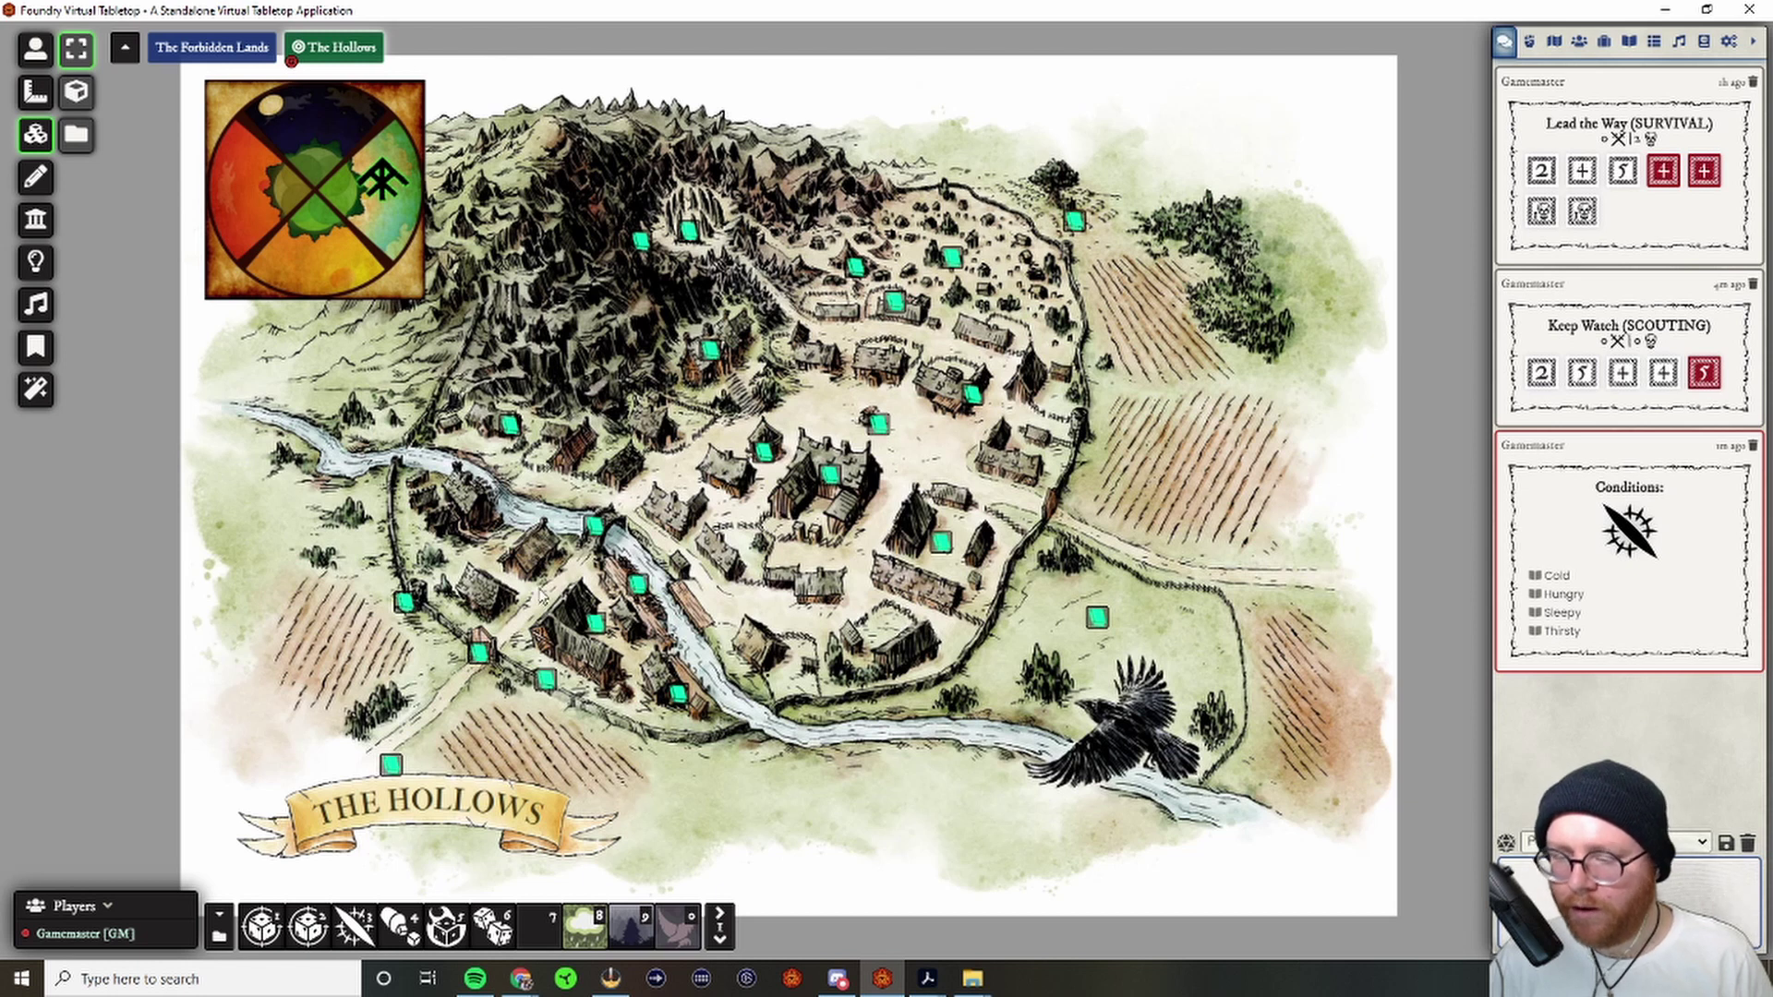
- Apply the Rain, Clouds and Crows weather effects to The Hollows scene
click(37, 392)
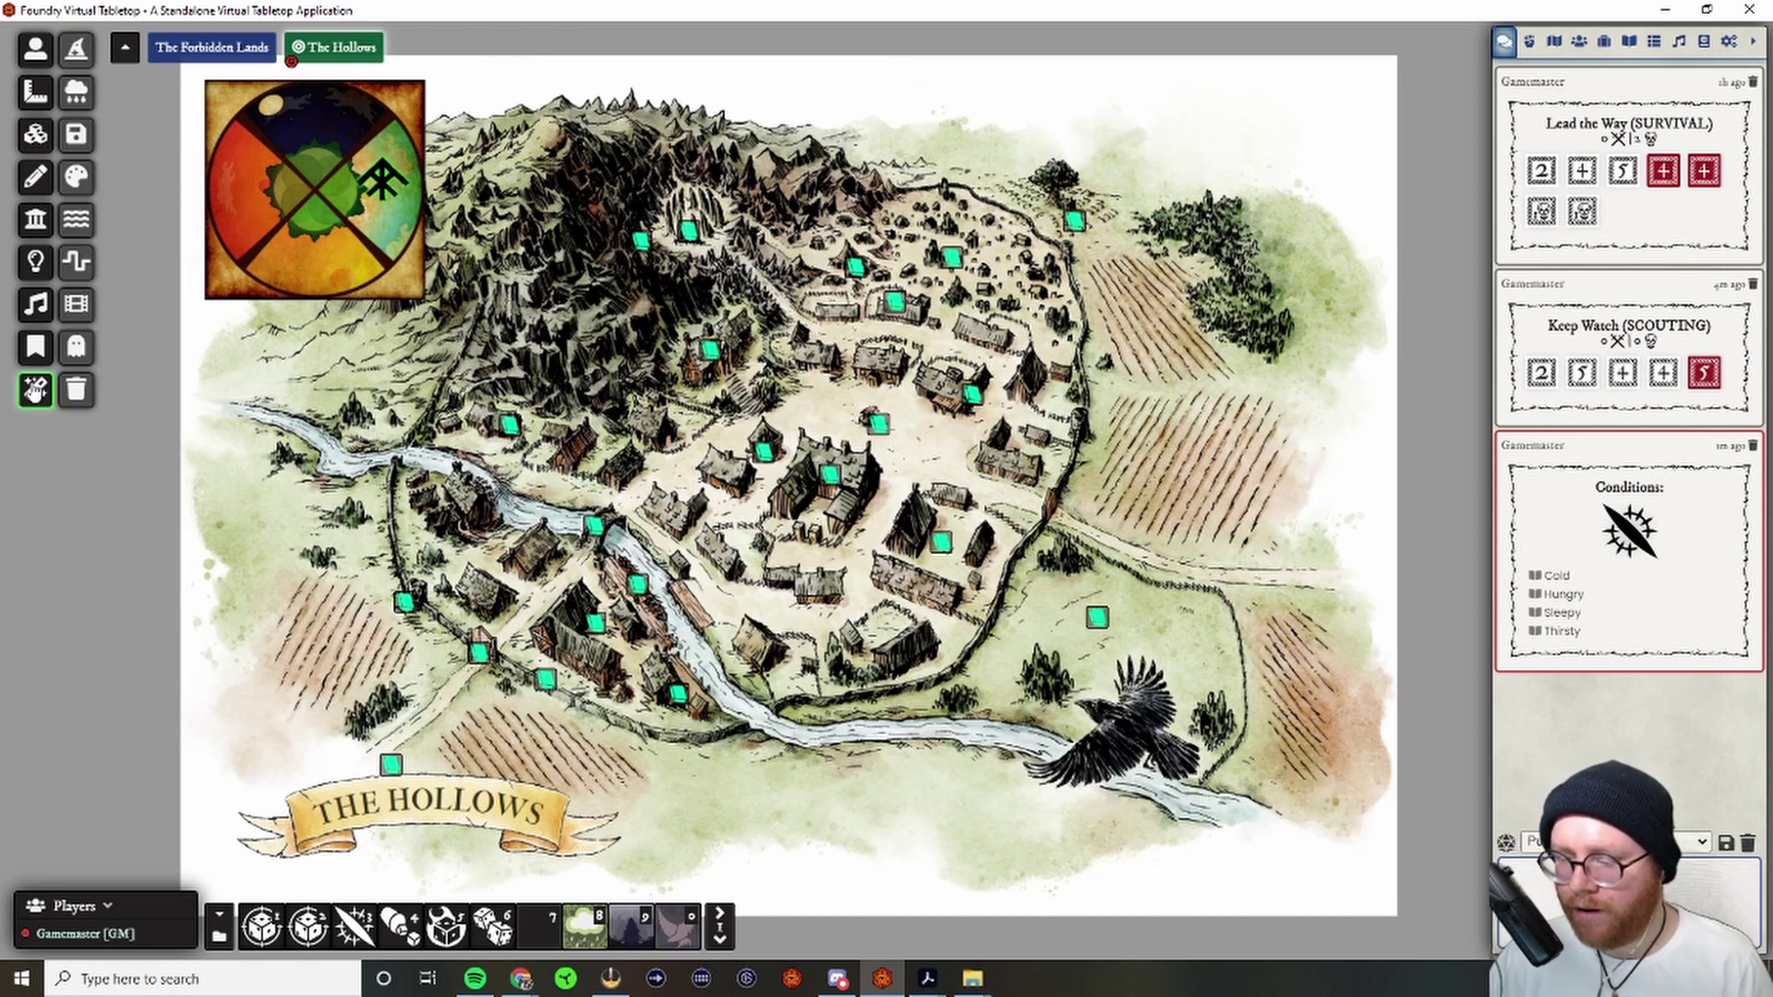
click(76, 91)
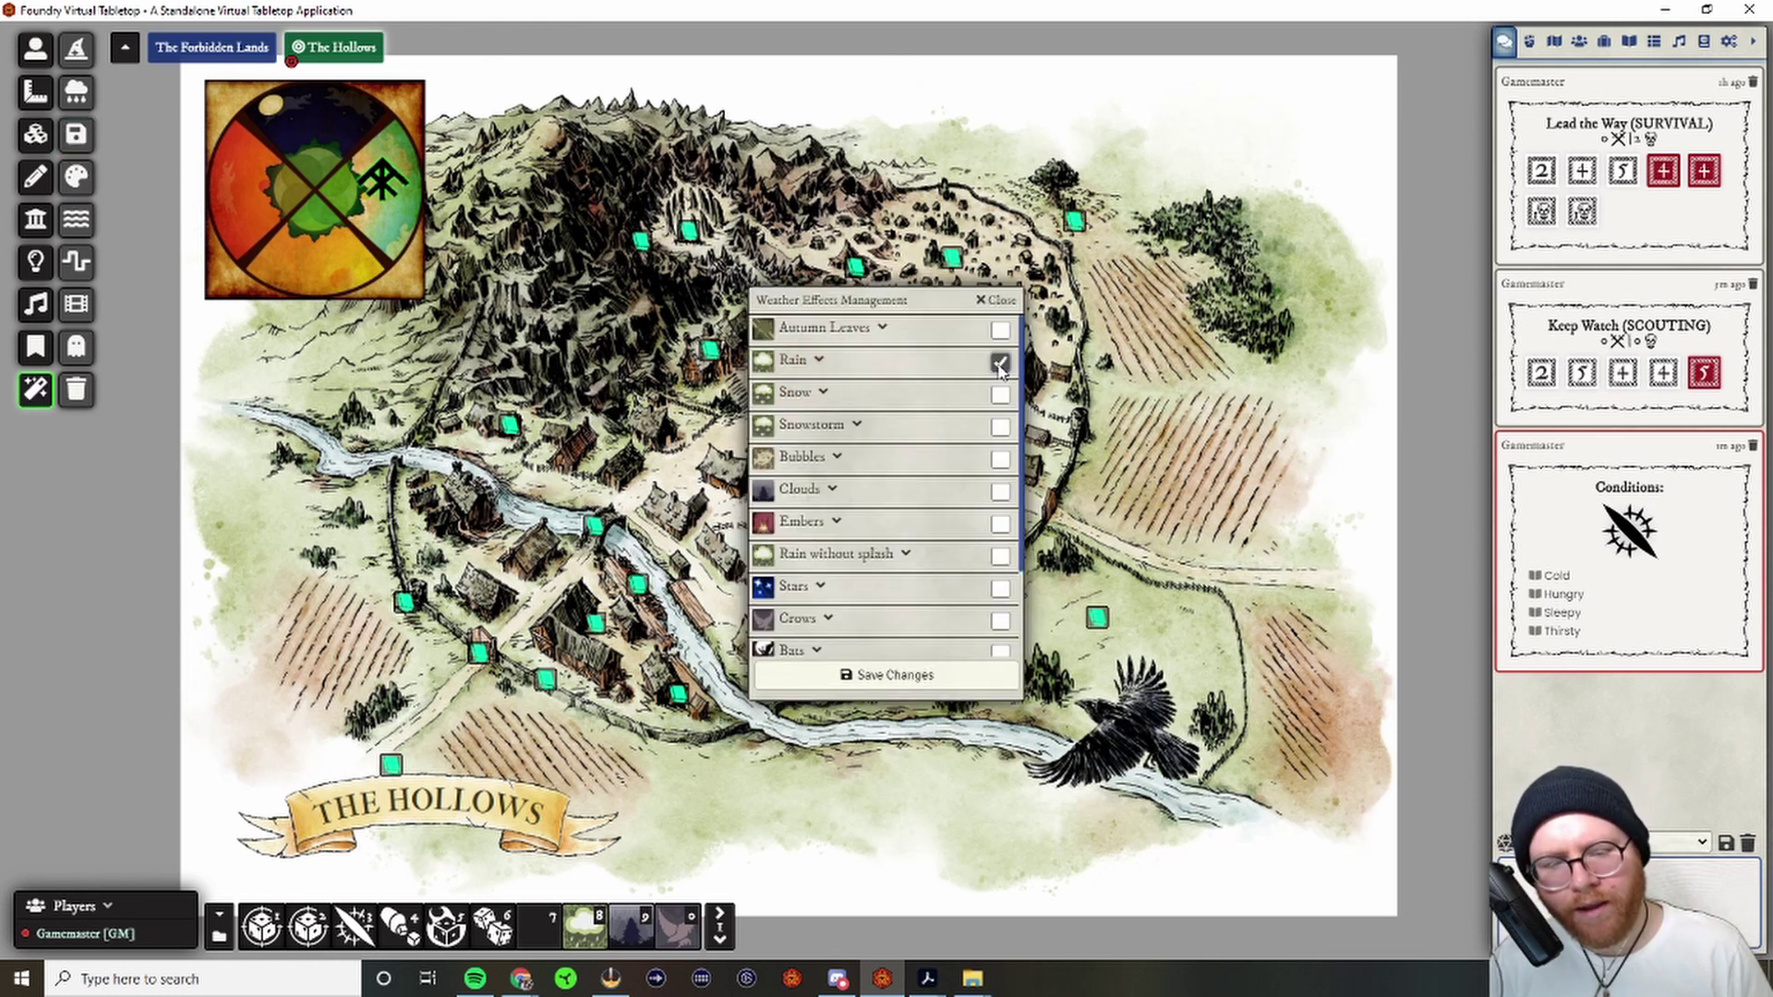
click(1000, 491)
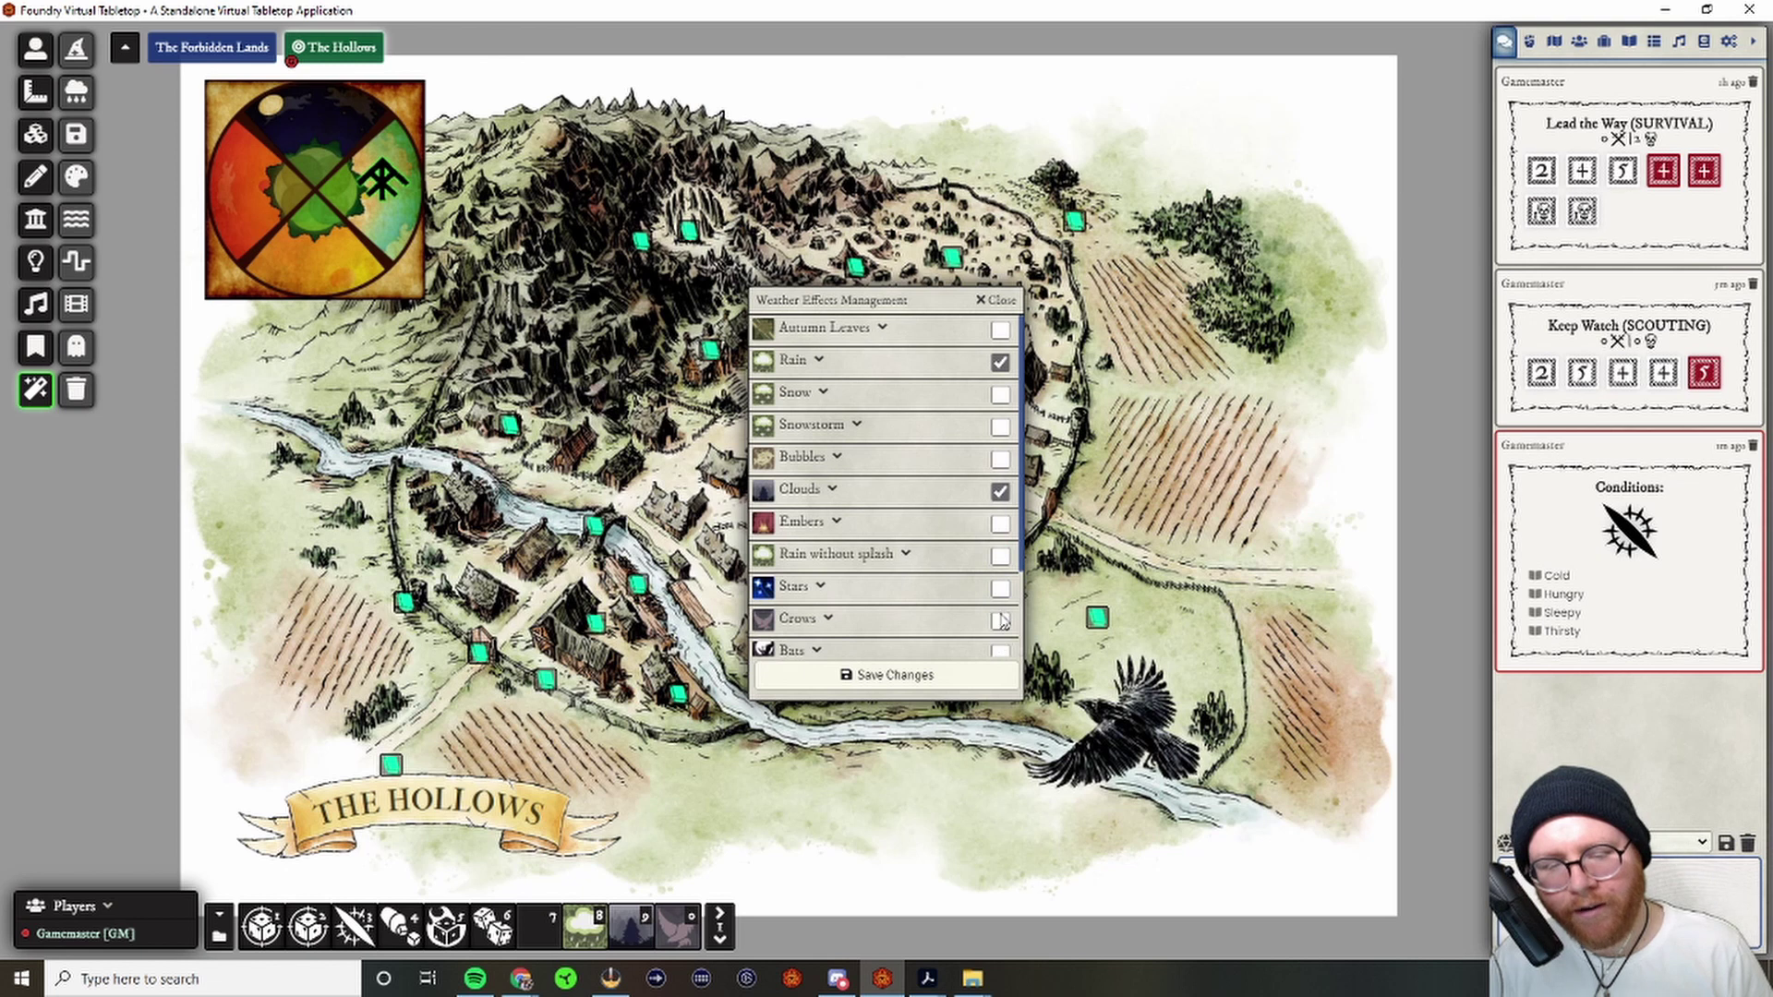
click(943, 680)
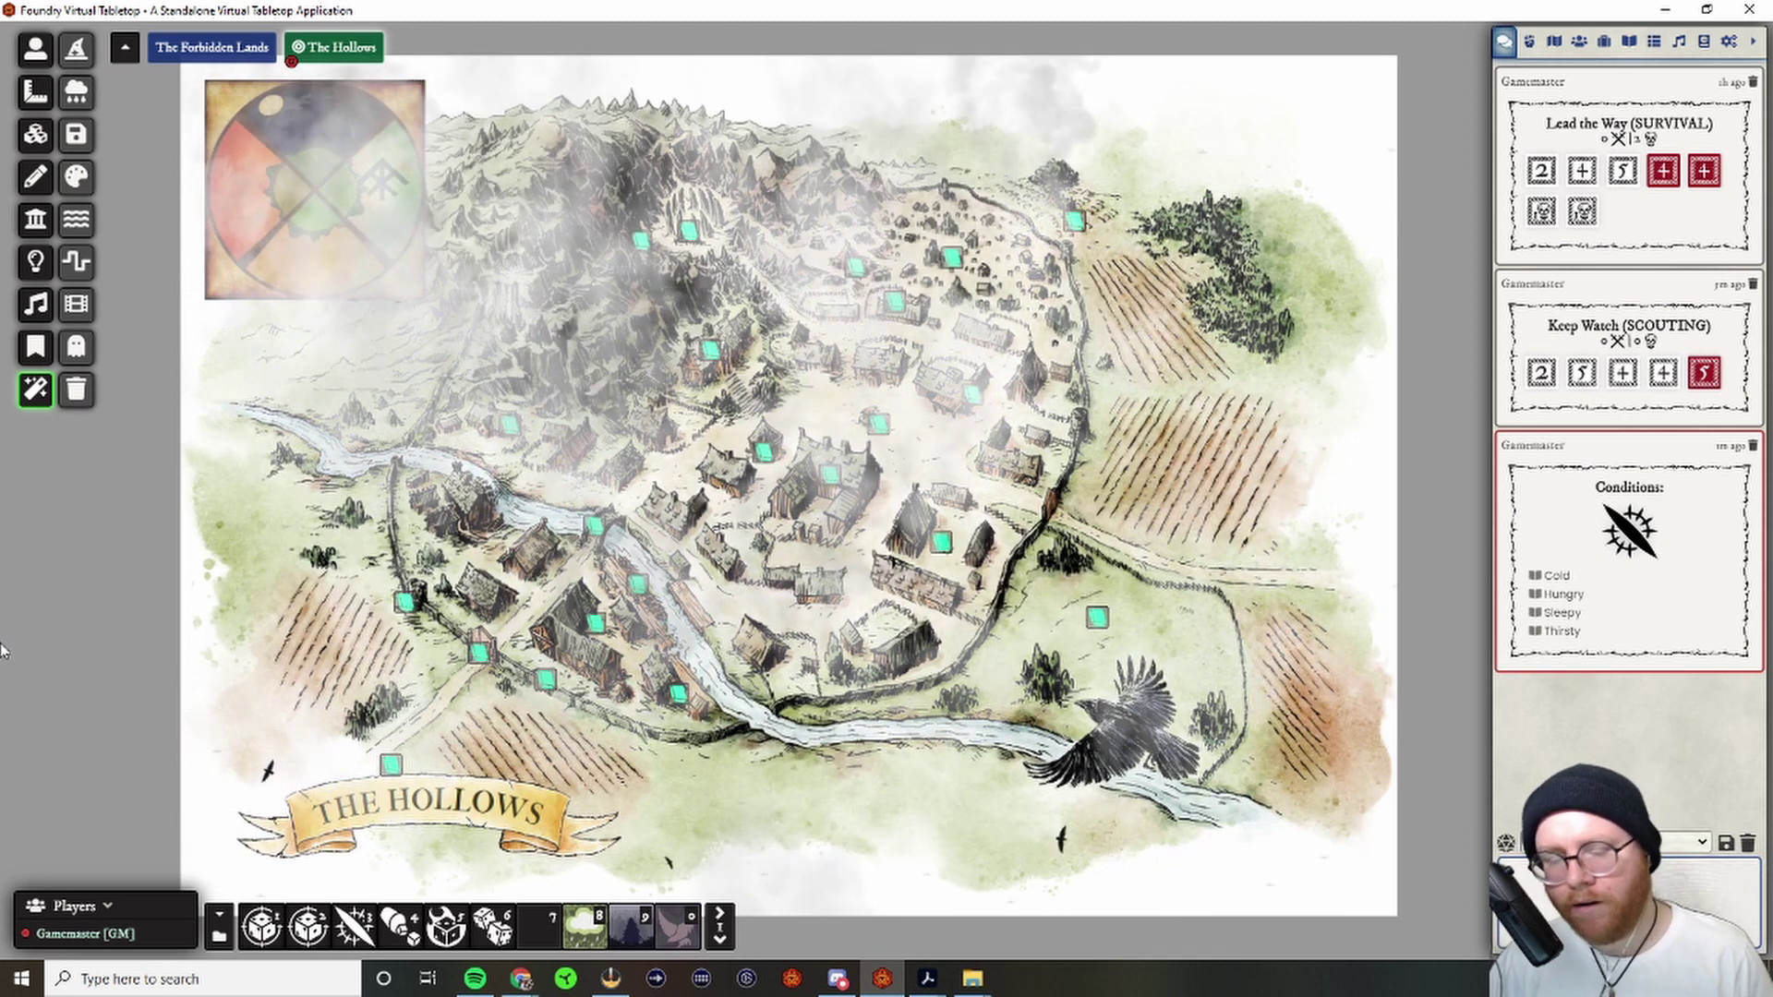
- Look through the SoundBoard's bundled sounds, including the ambience, animal and combat categories
click(35, 304)
click(75, 48)
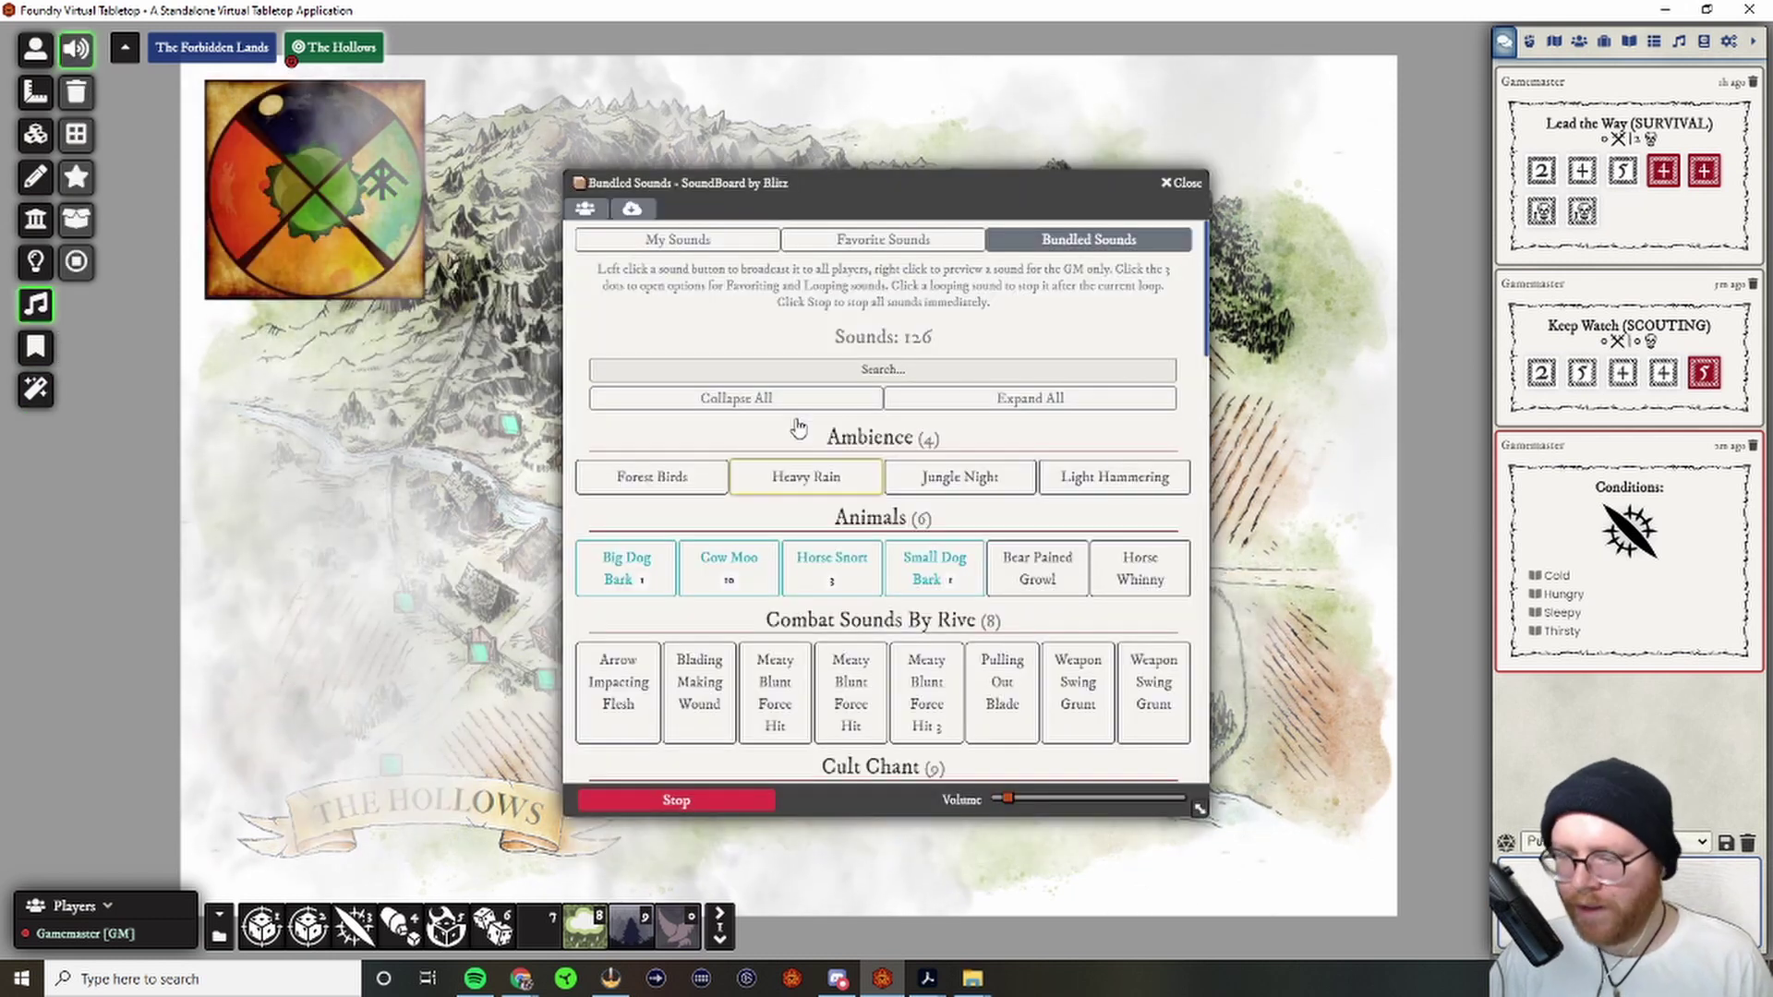
scroll(798, 426, down, 2)
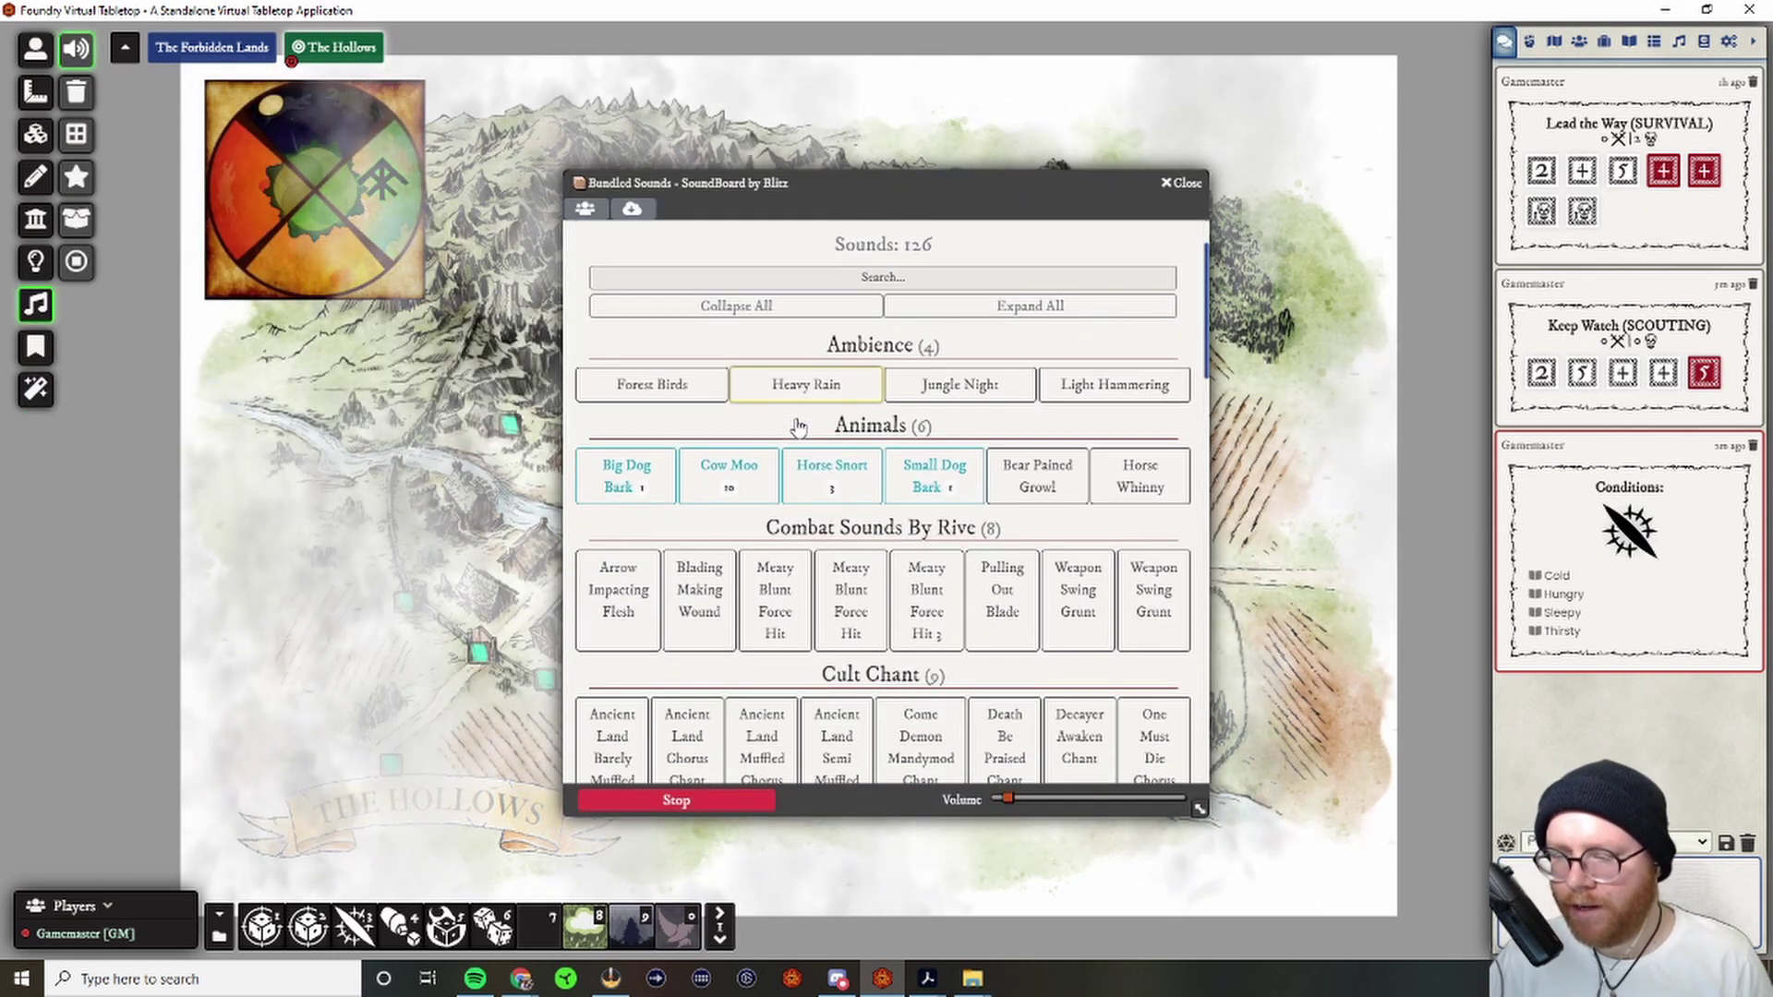
scroll(798, 426, down, 1)
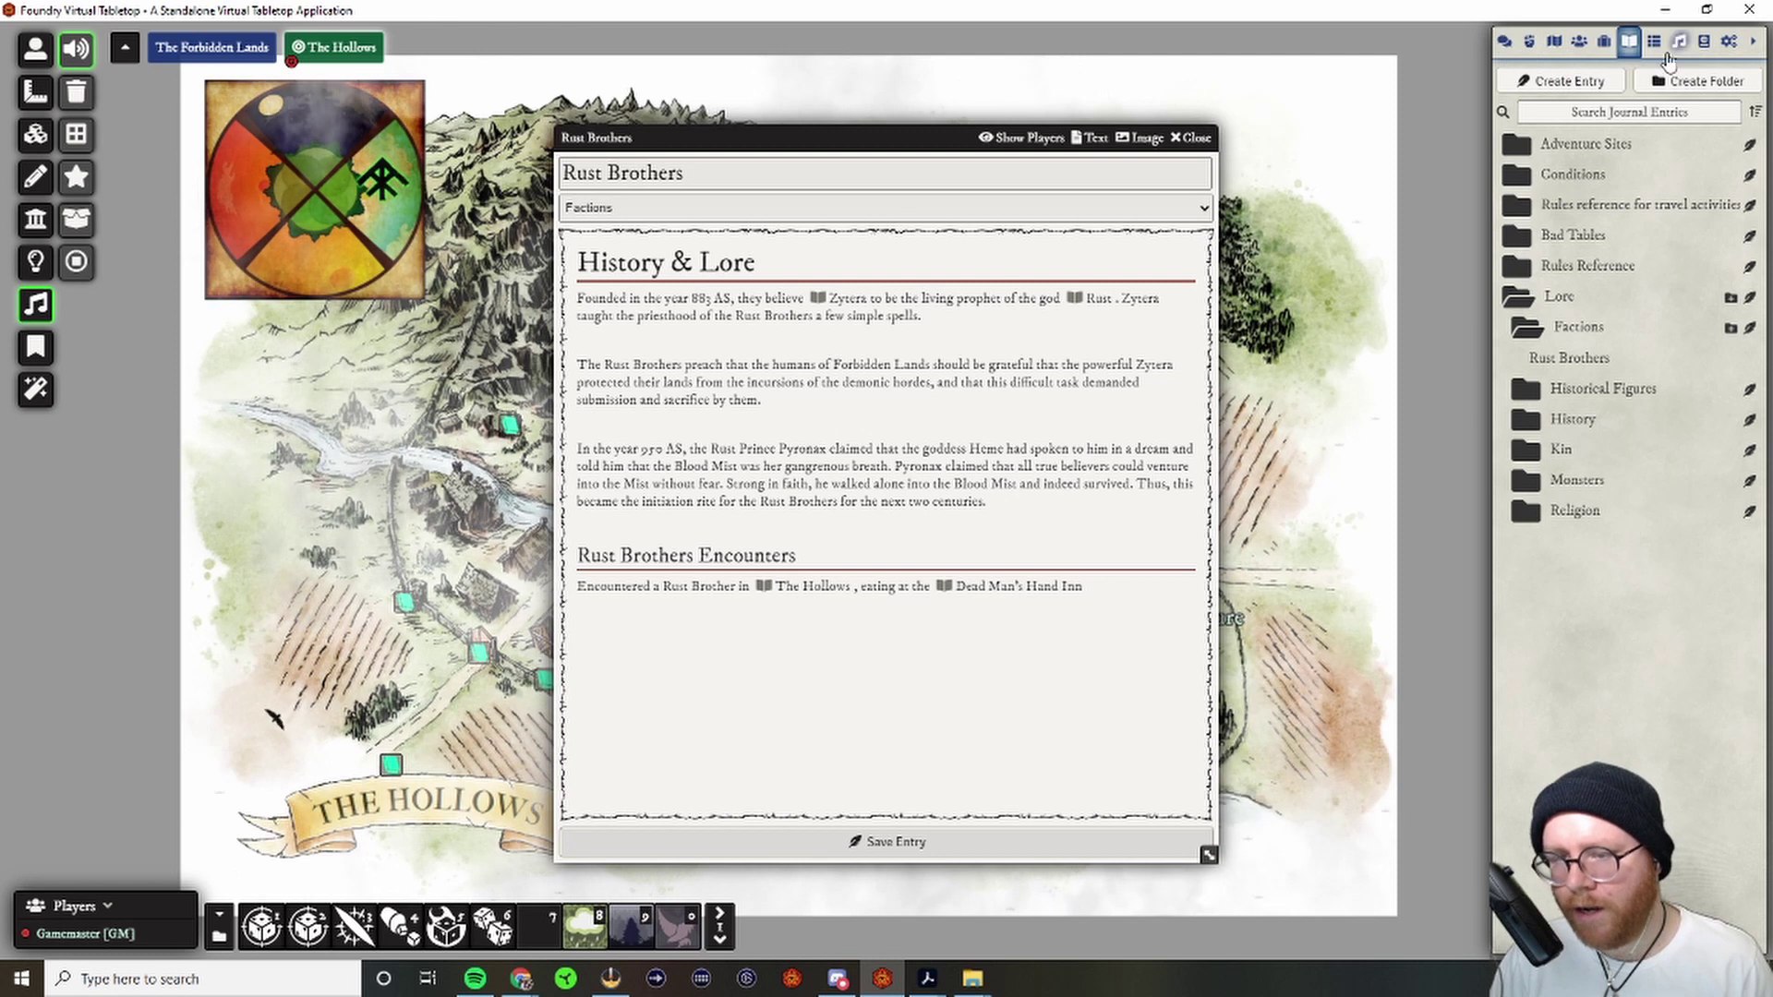
- Examine the Blunt Force Critical Injuries table in the Bad Tables journals and close it
key(Escape)
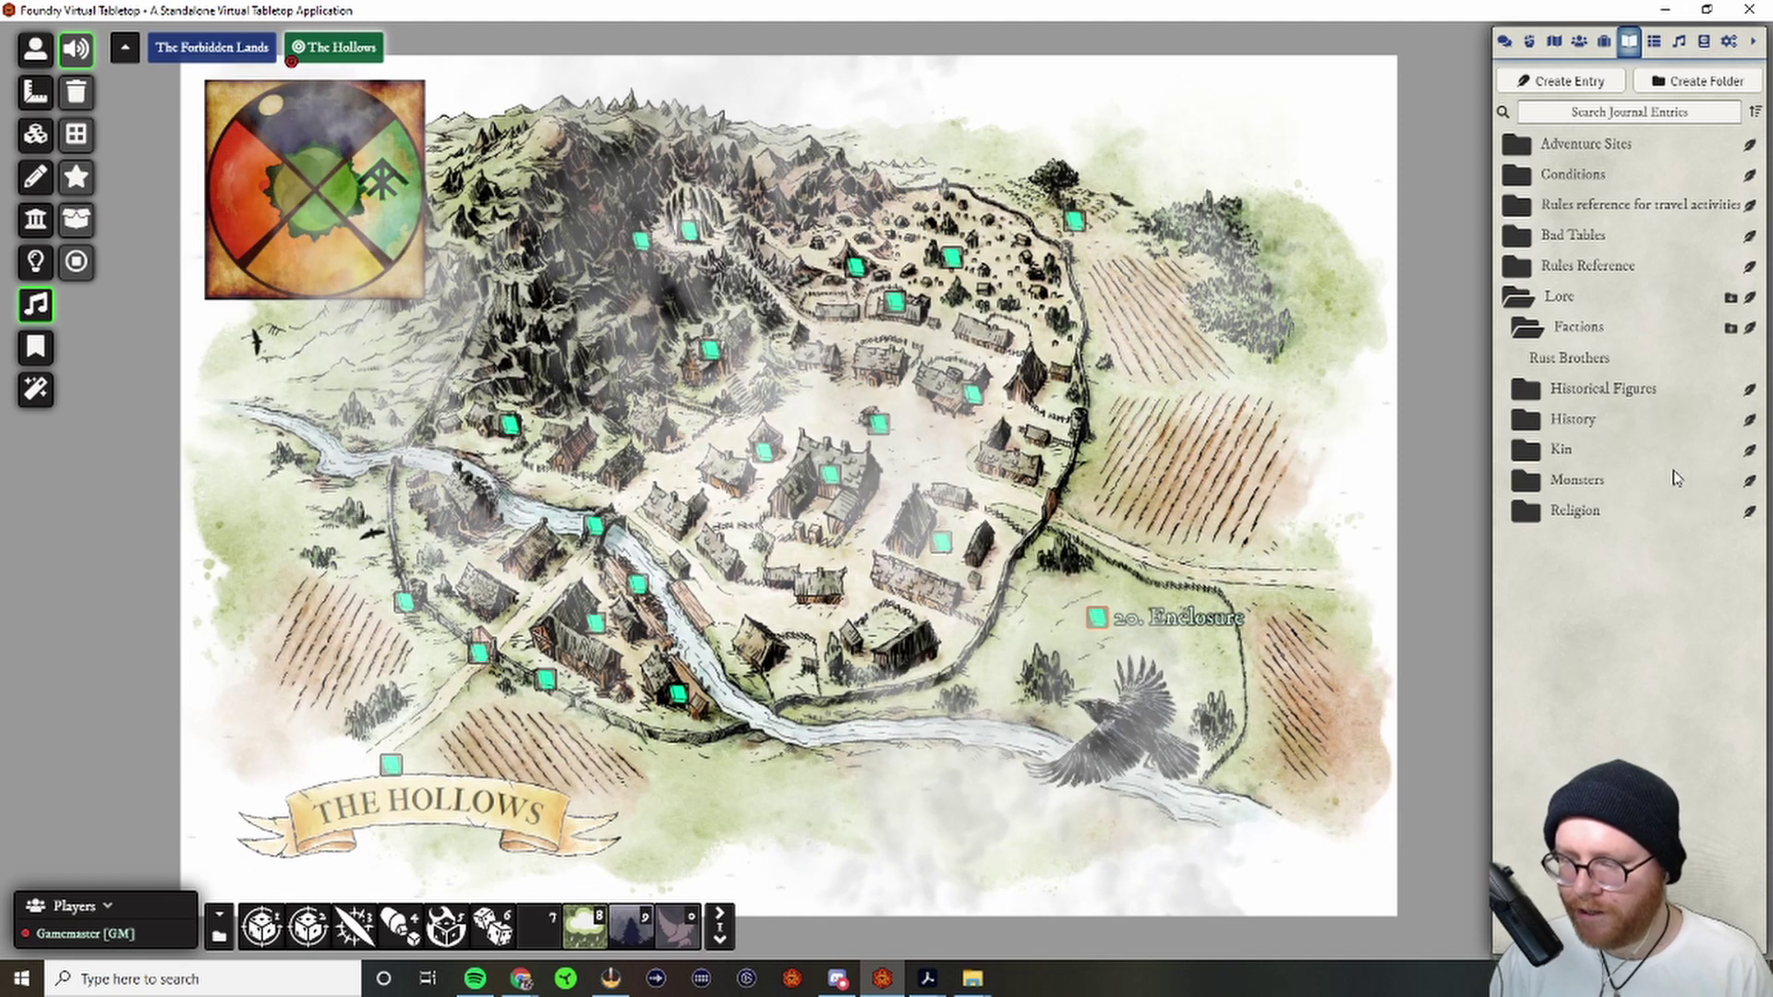
click(1572, 234)
click(1602, 266)
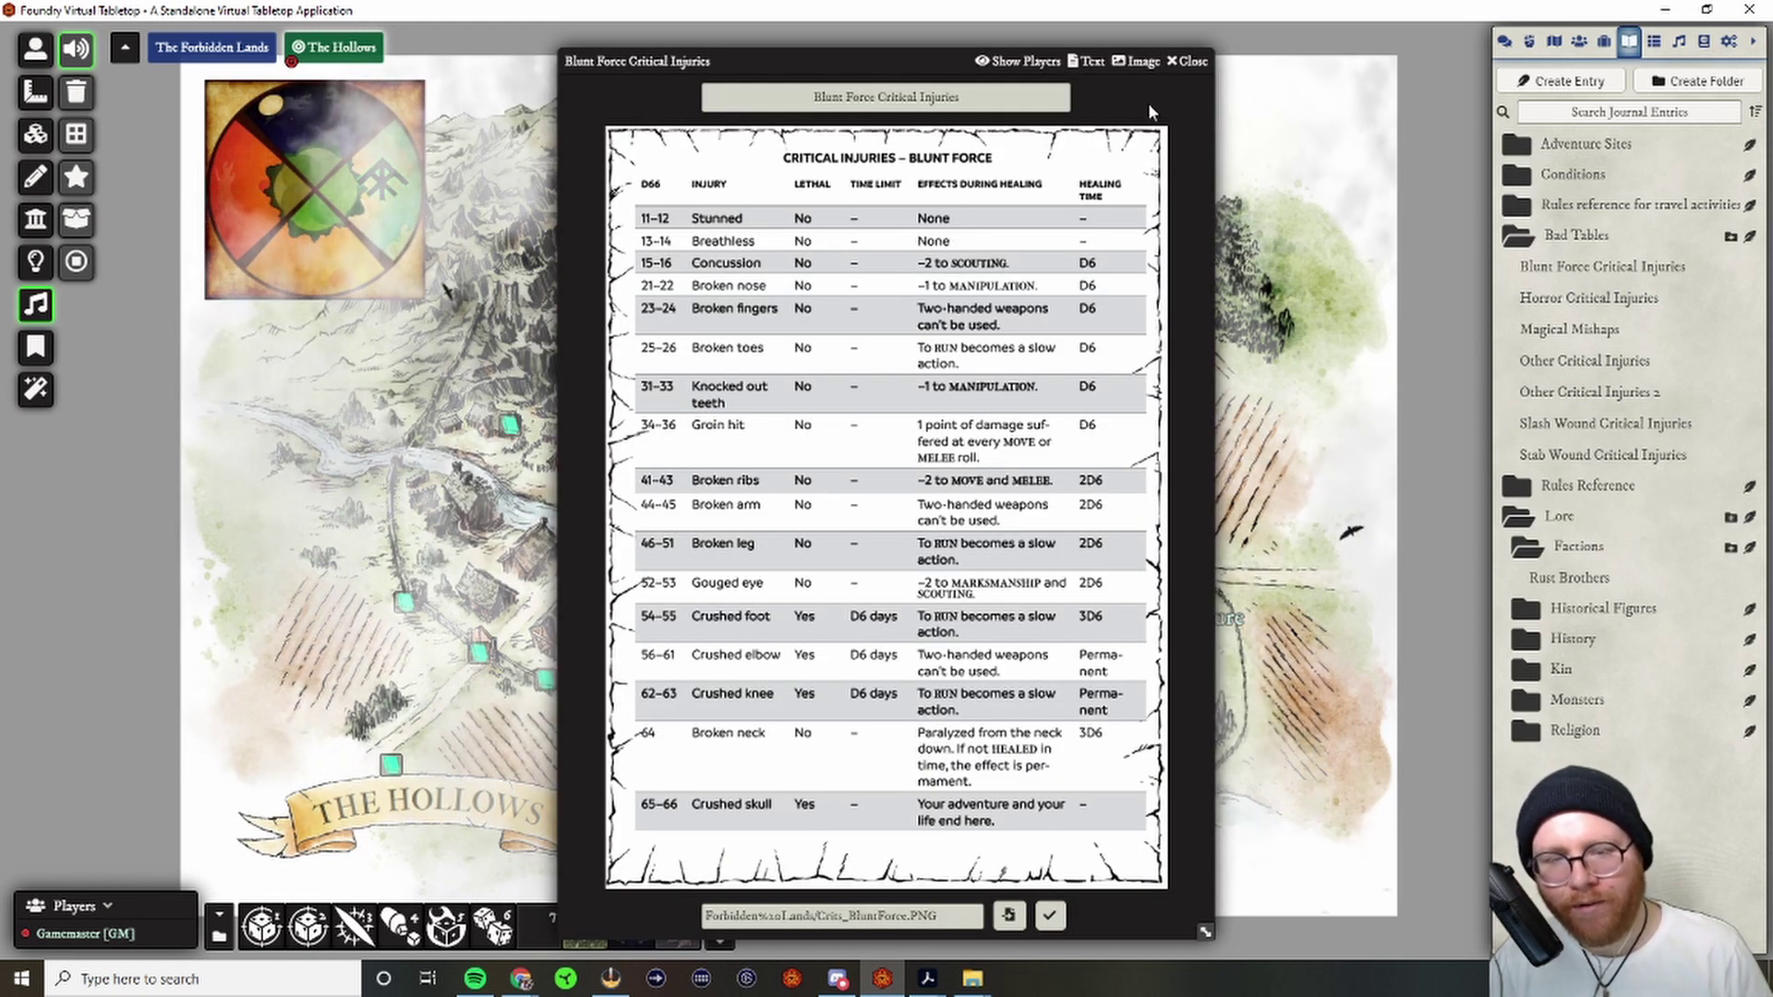
click(1187, 61)
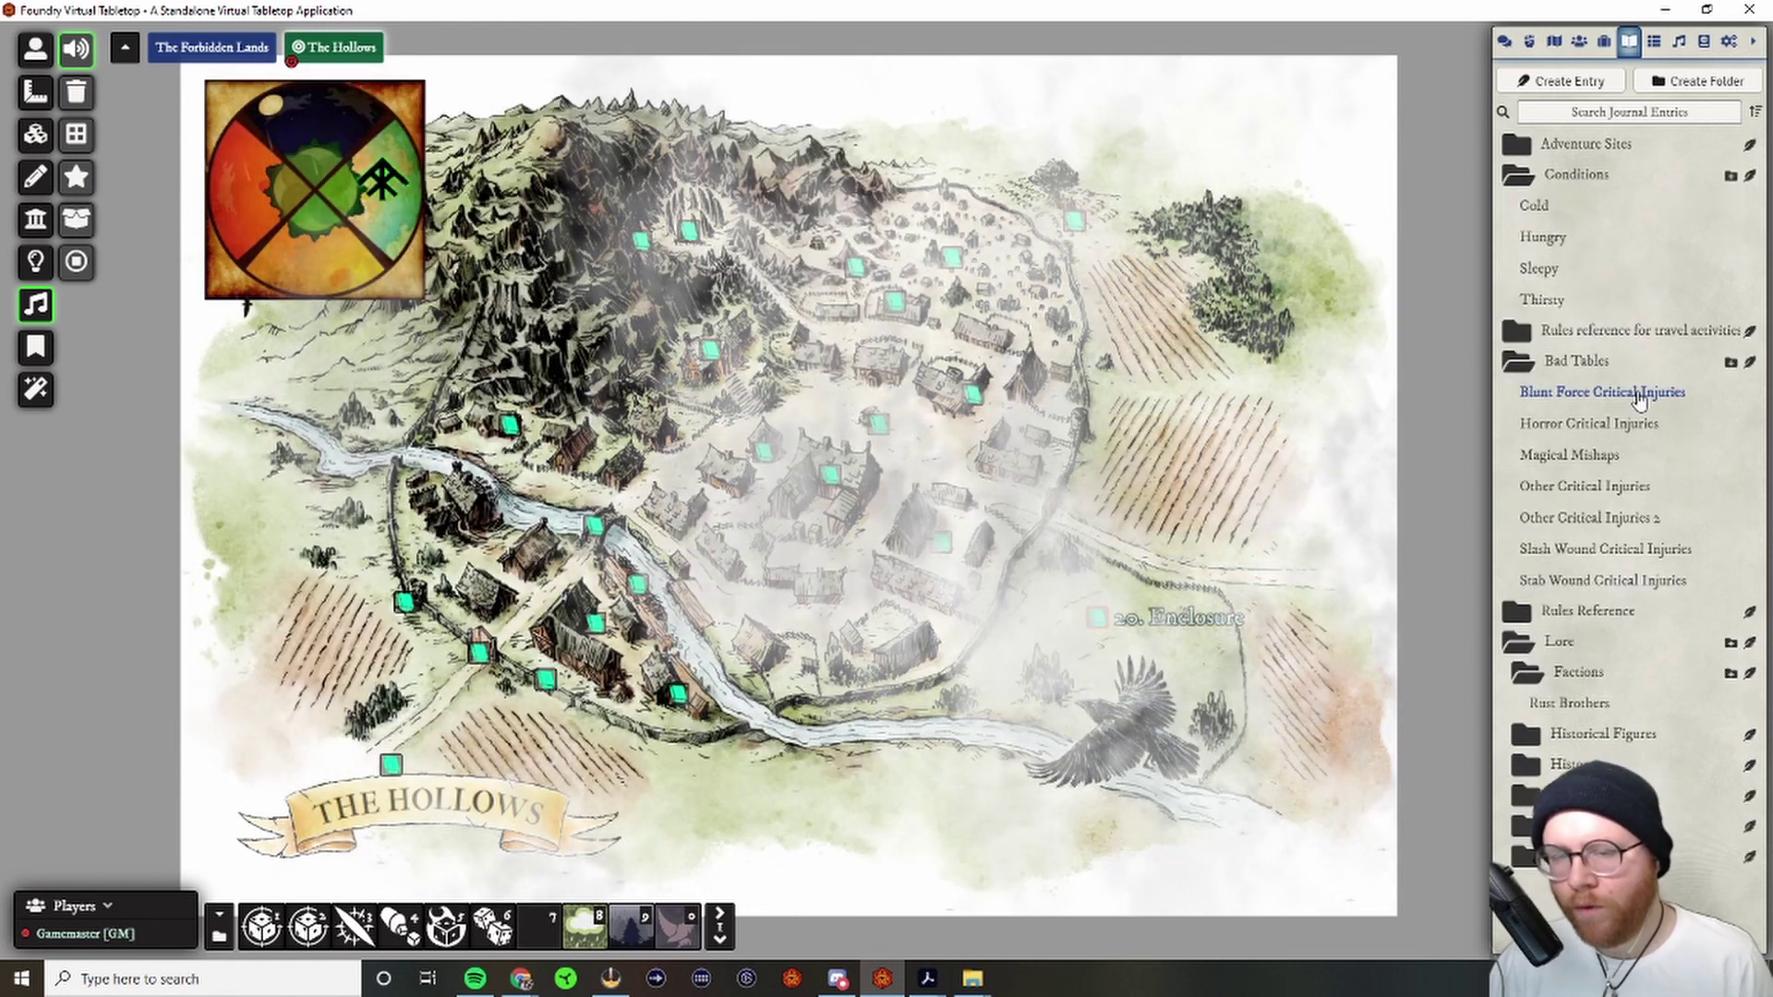
- Configure the Cold condition entry's permissions with Observer access for the first listed player and save them
click(1572, 174)
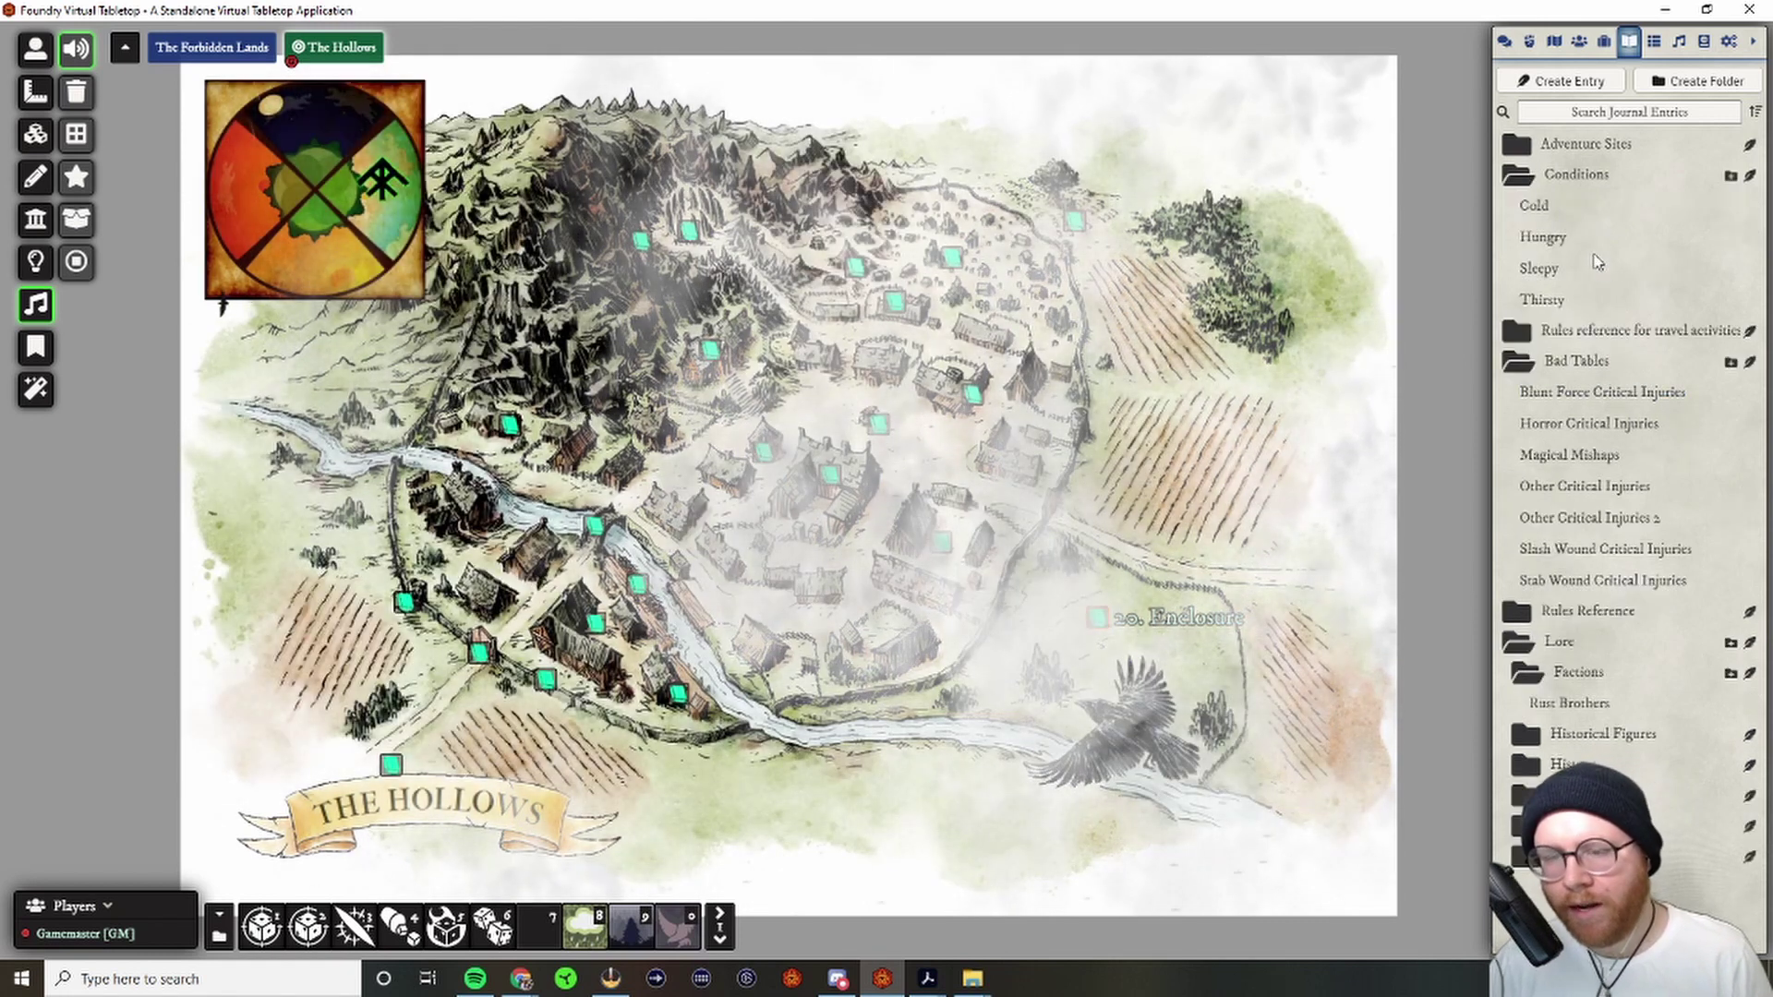
right_click(1534, 211)
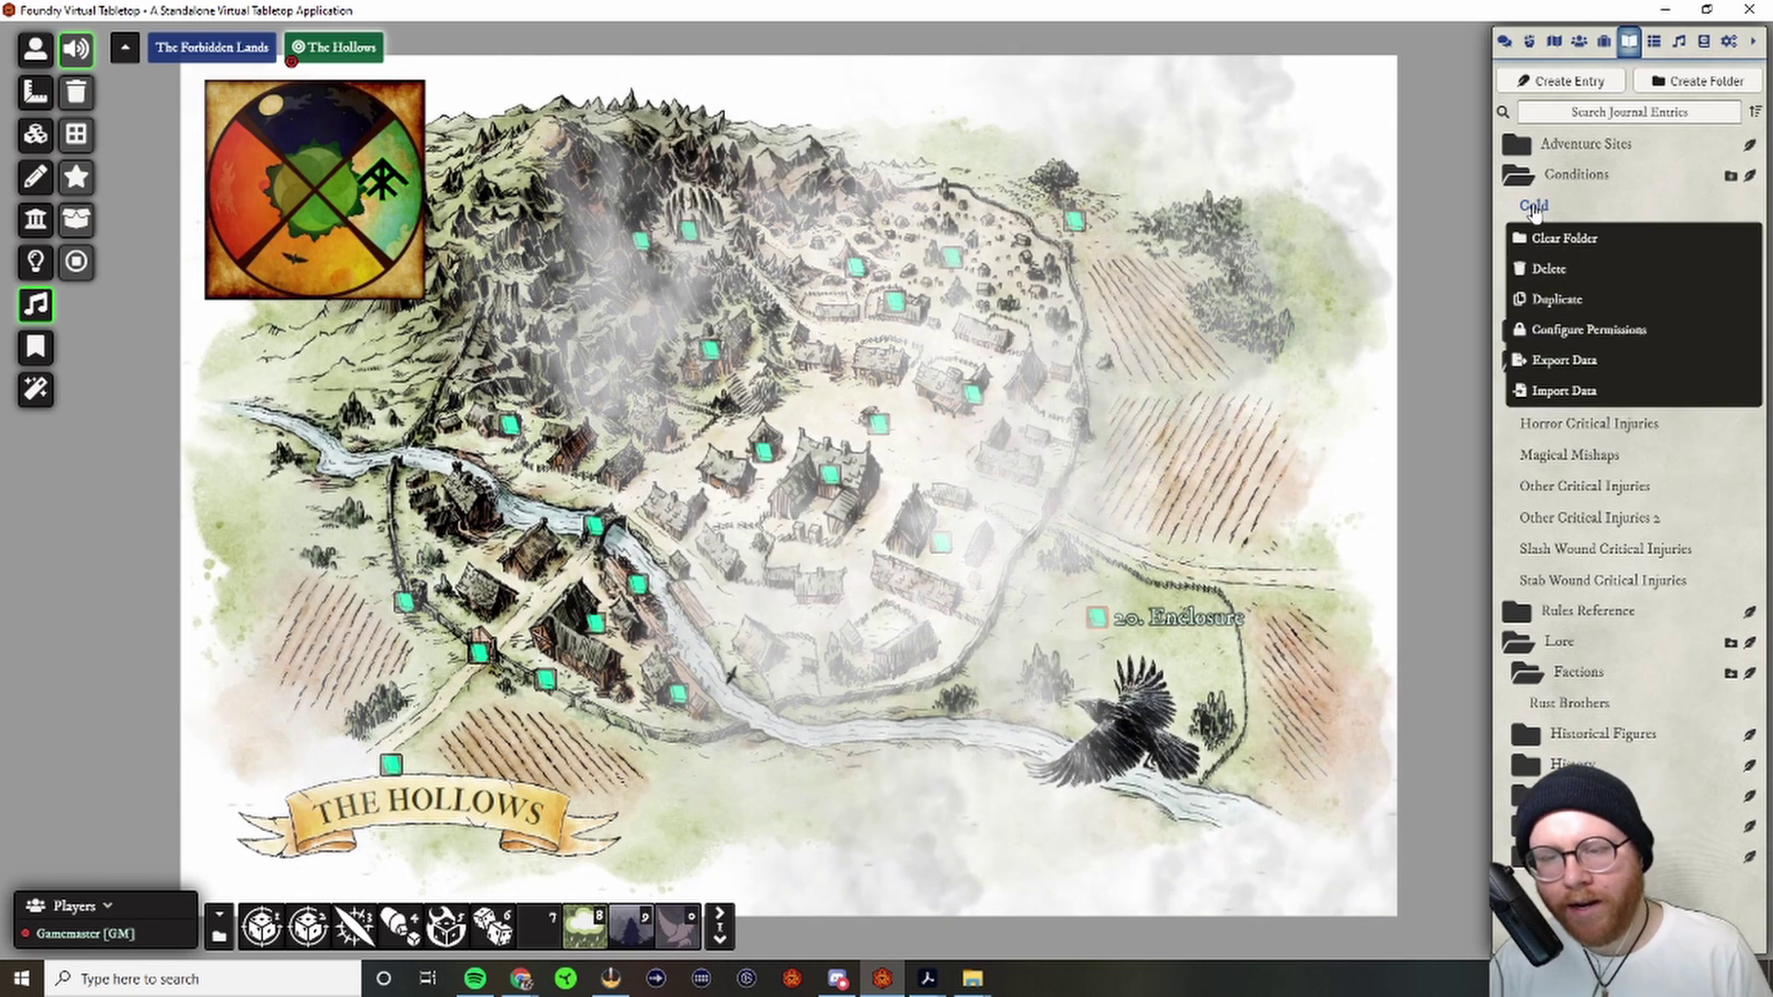
click(1552, 334)
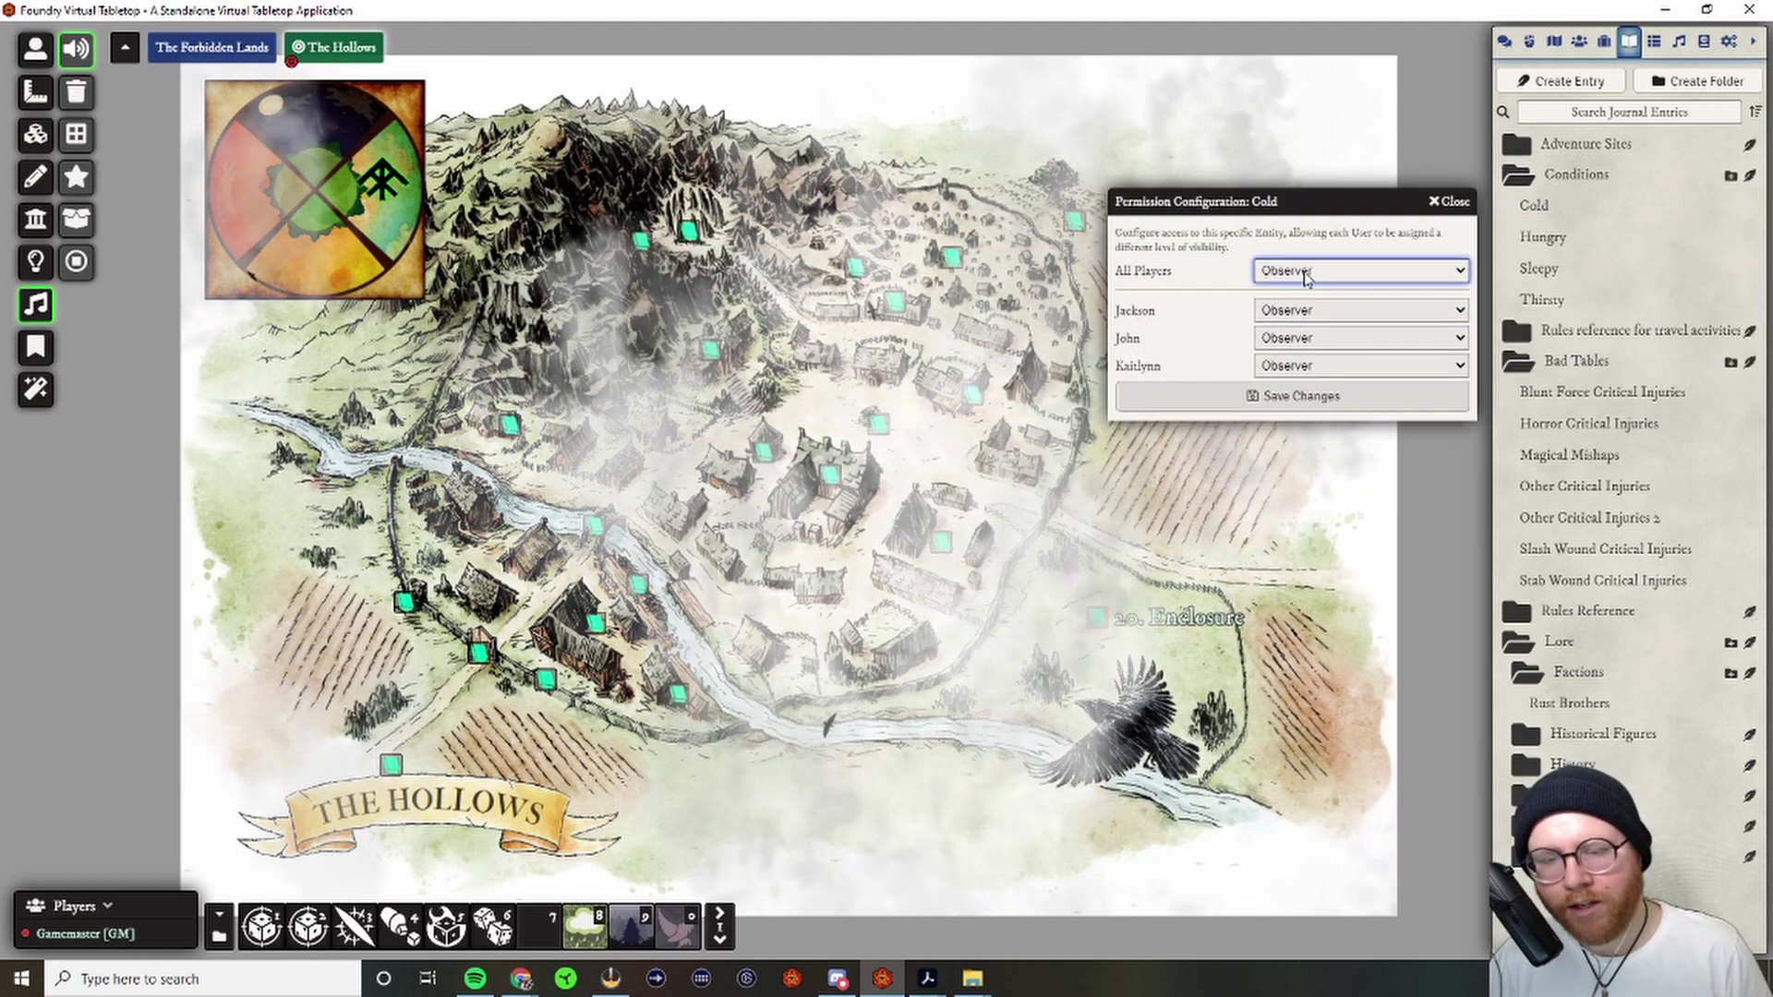
click(1319, 311)
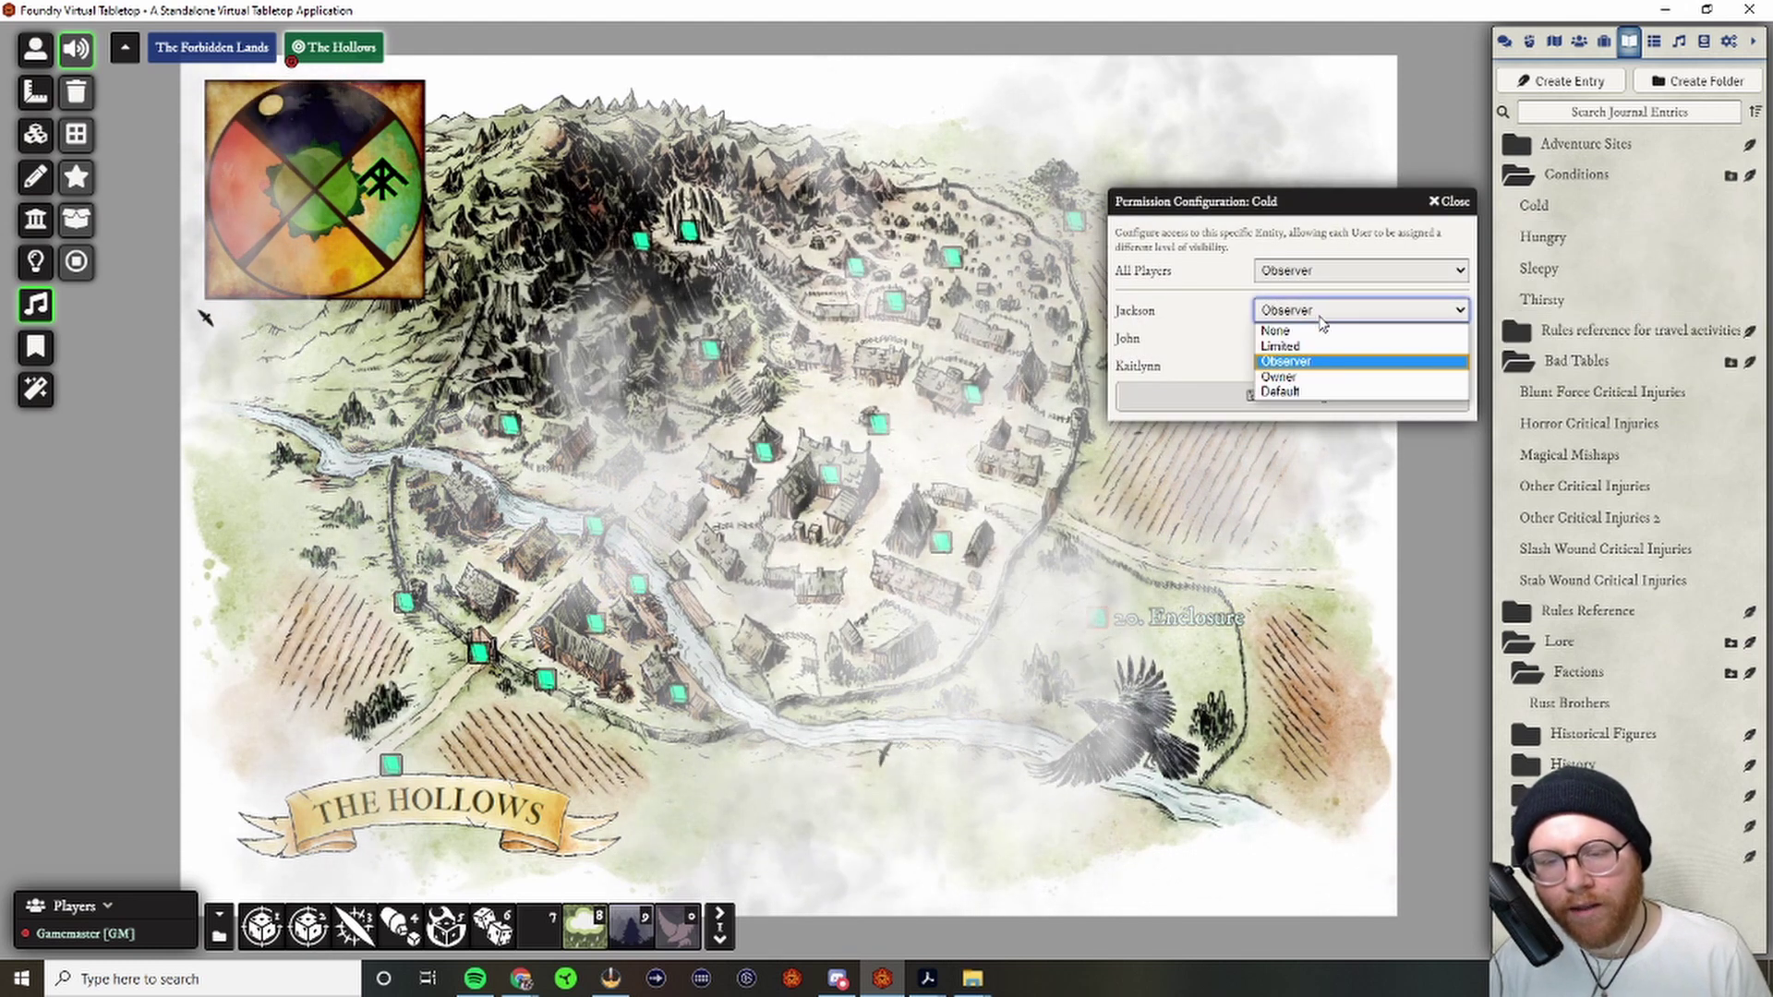
click(1319, 365)
click(1311, 395)
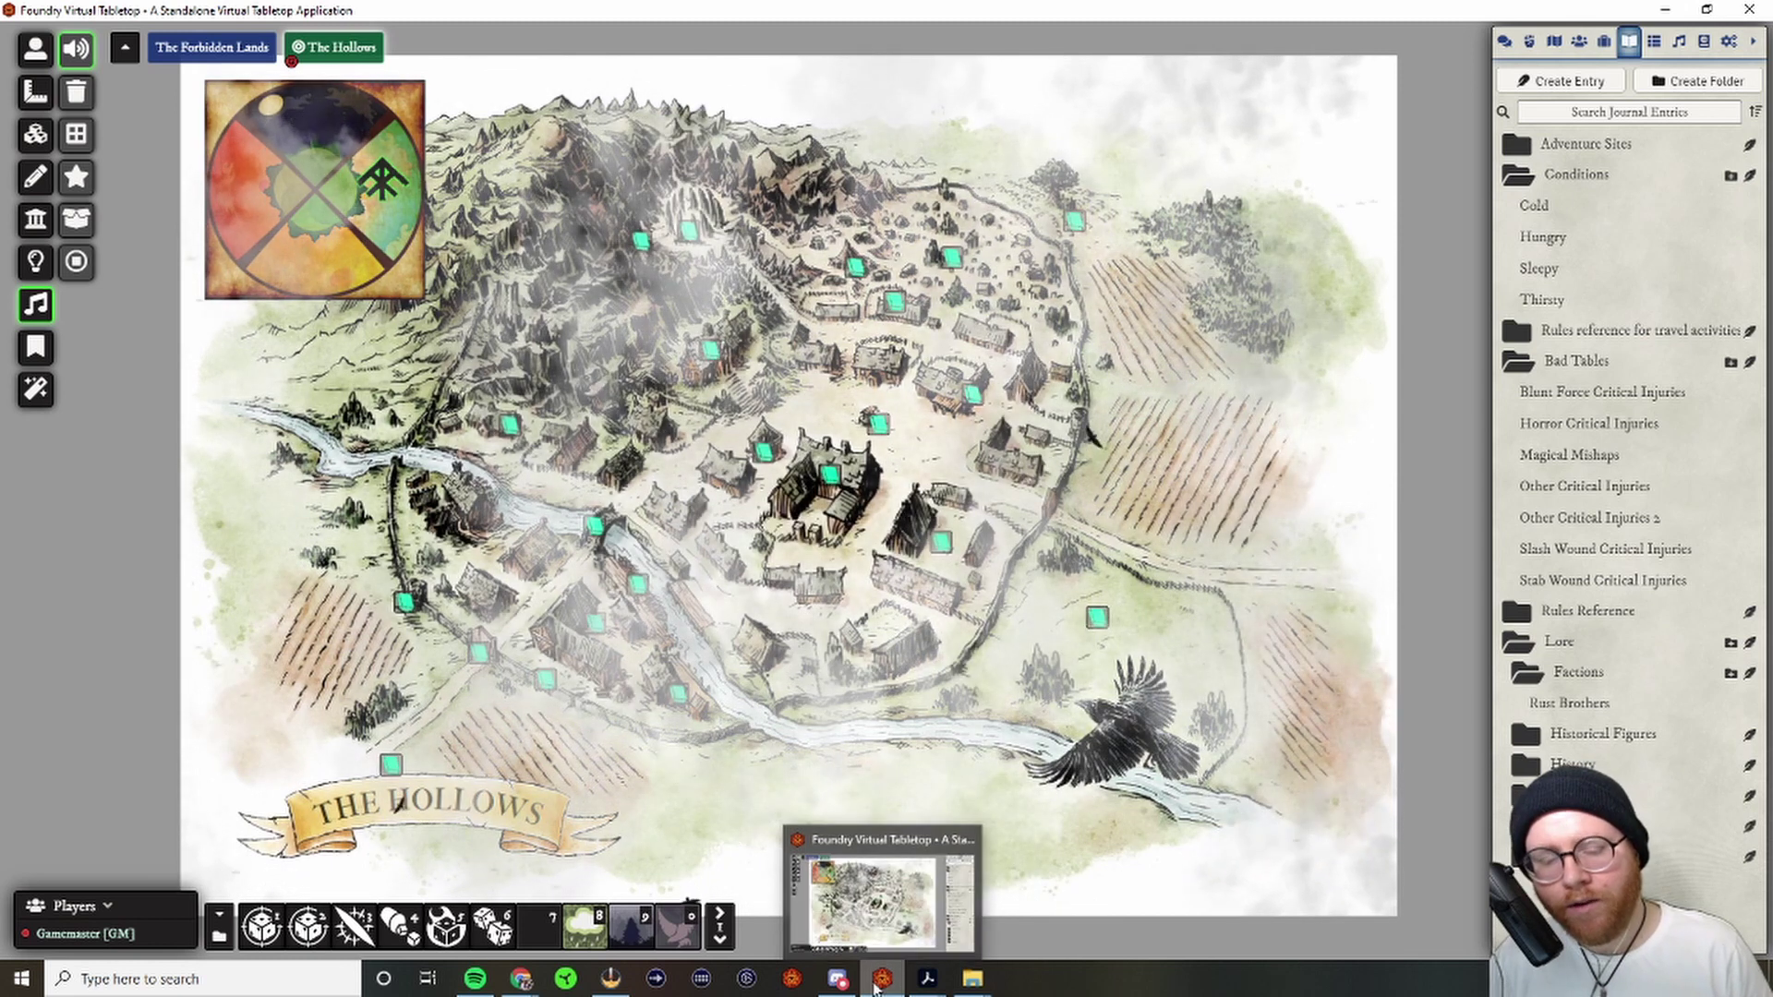
- Switch to File Explorer at Foundry's user data and open the Forbidden Lands folder inside Data
right_click(883, 985)
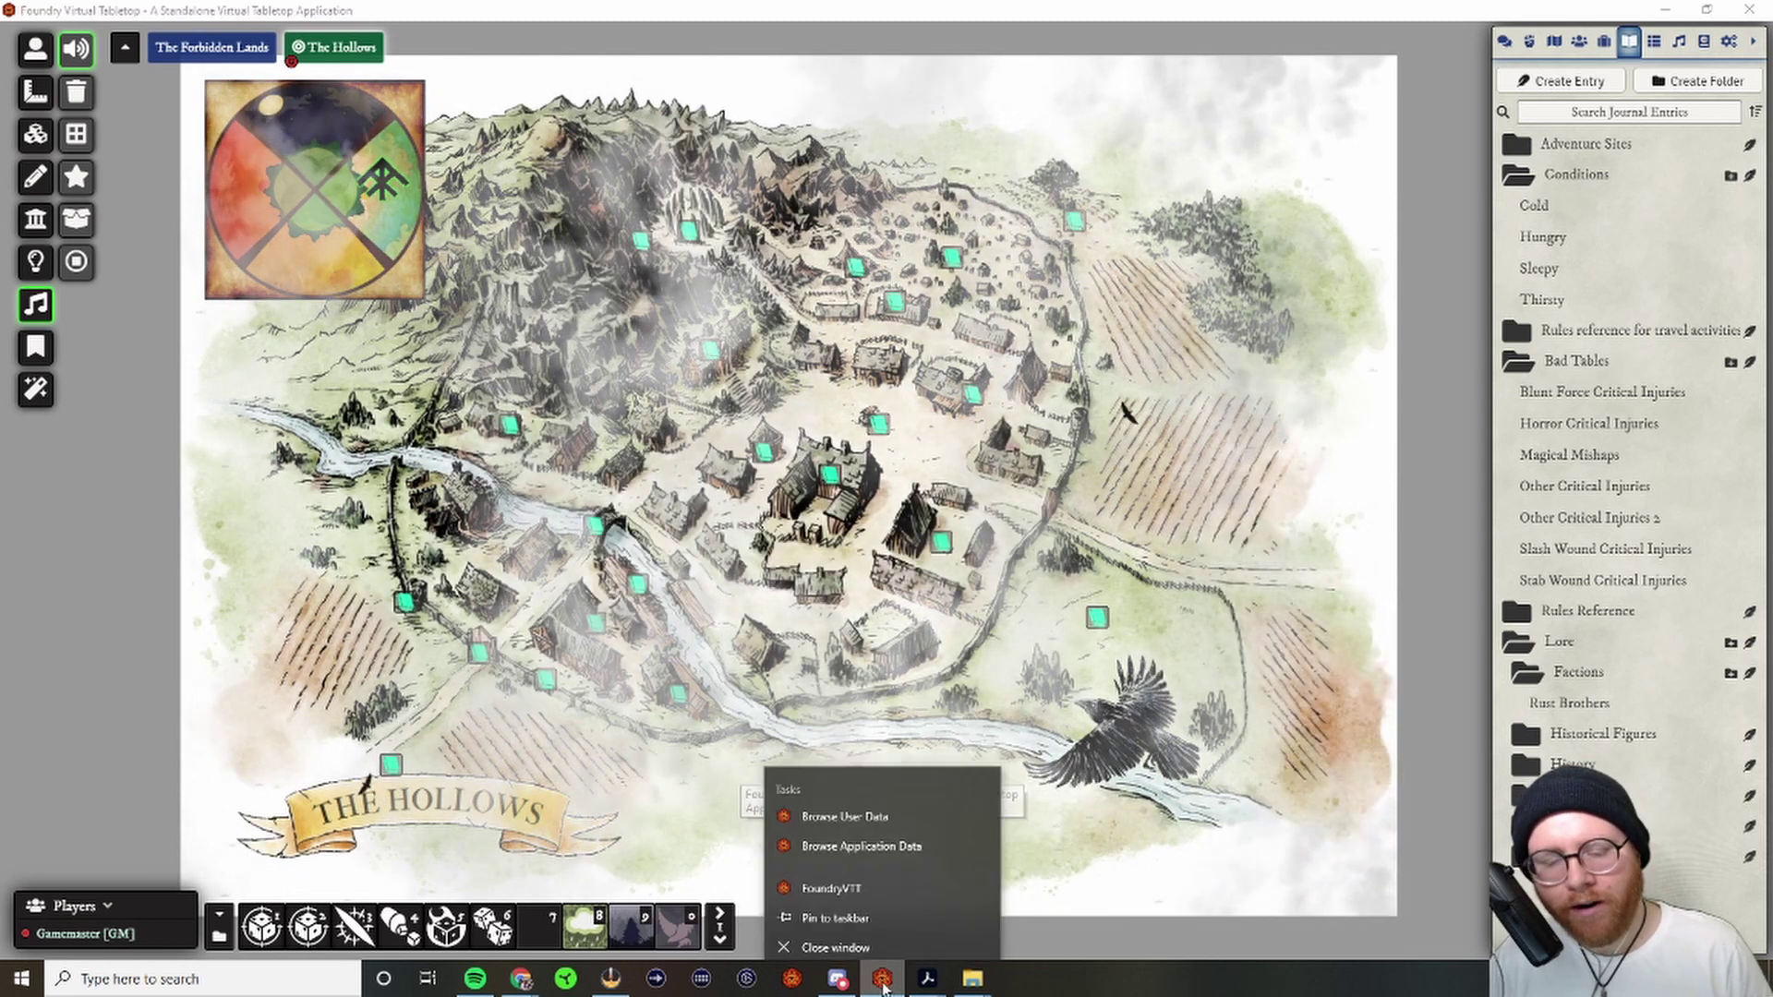
click(848, 812)
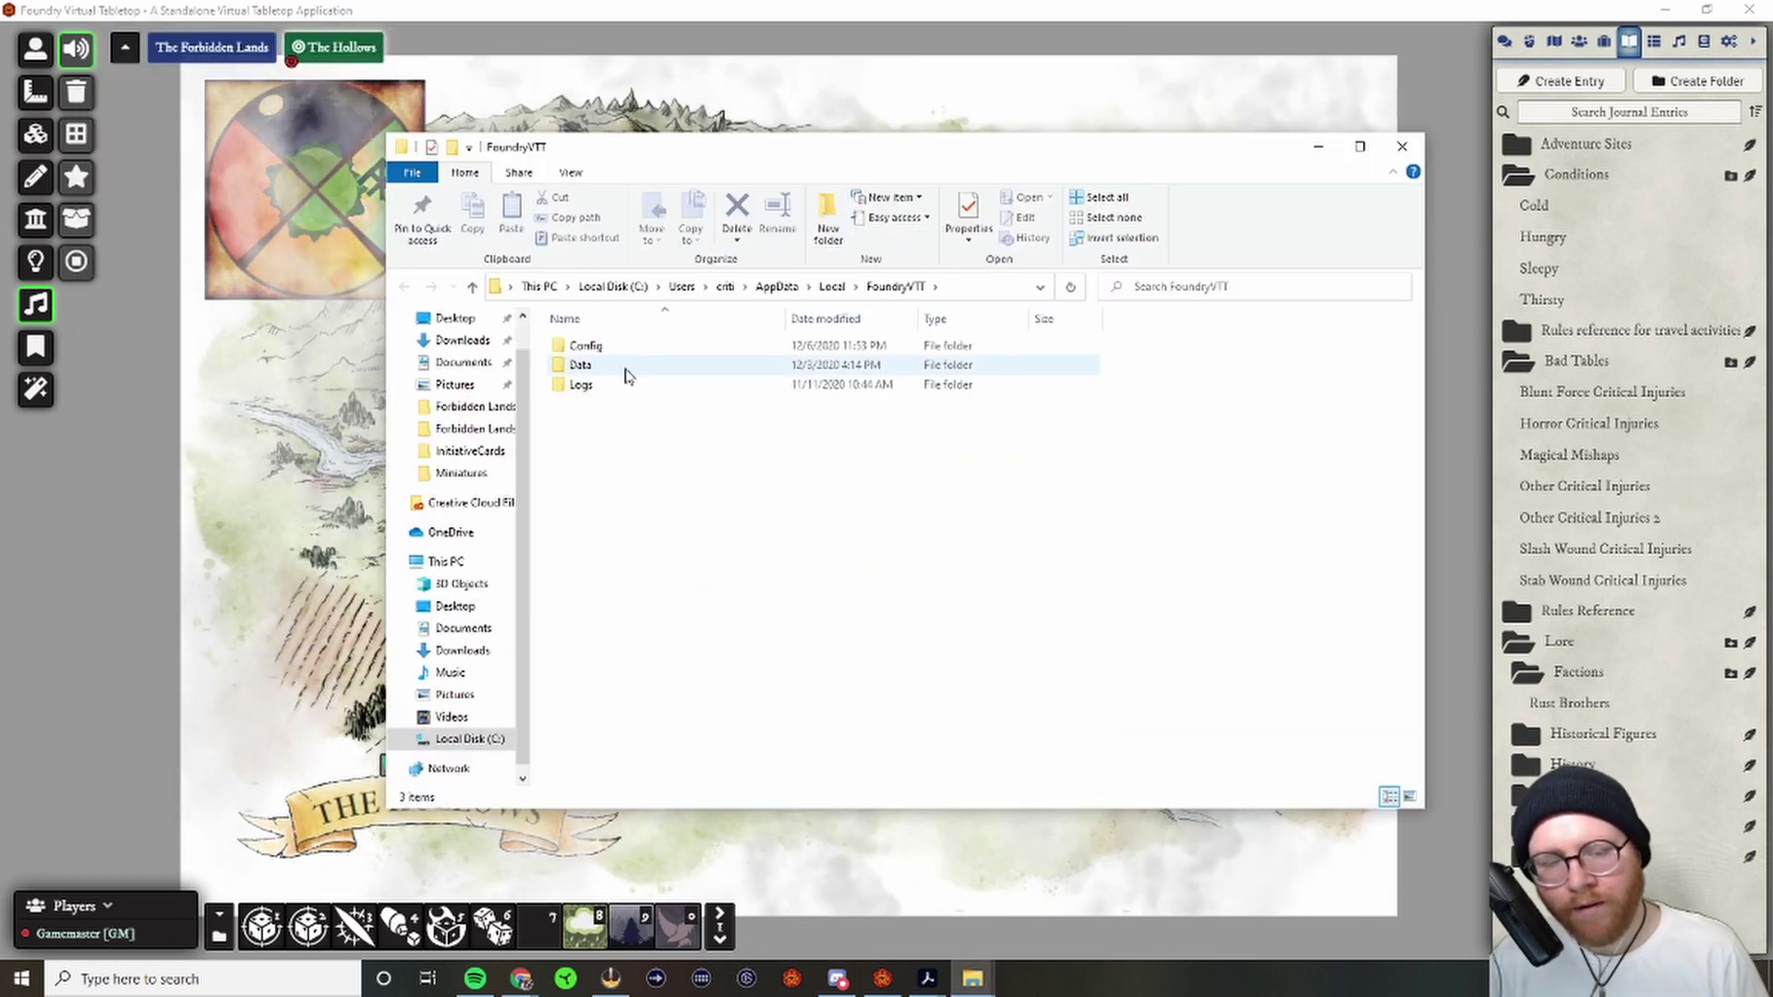
double_click(625, 370)
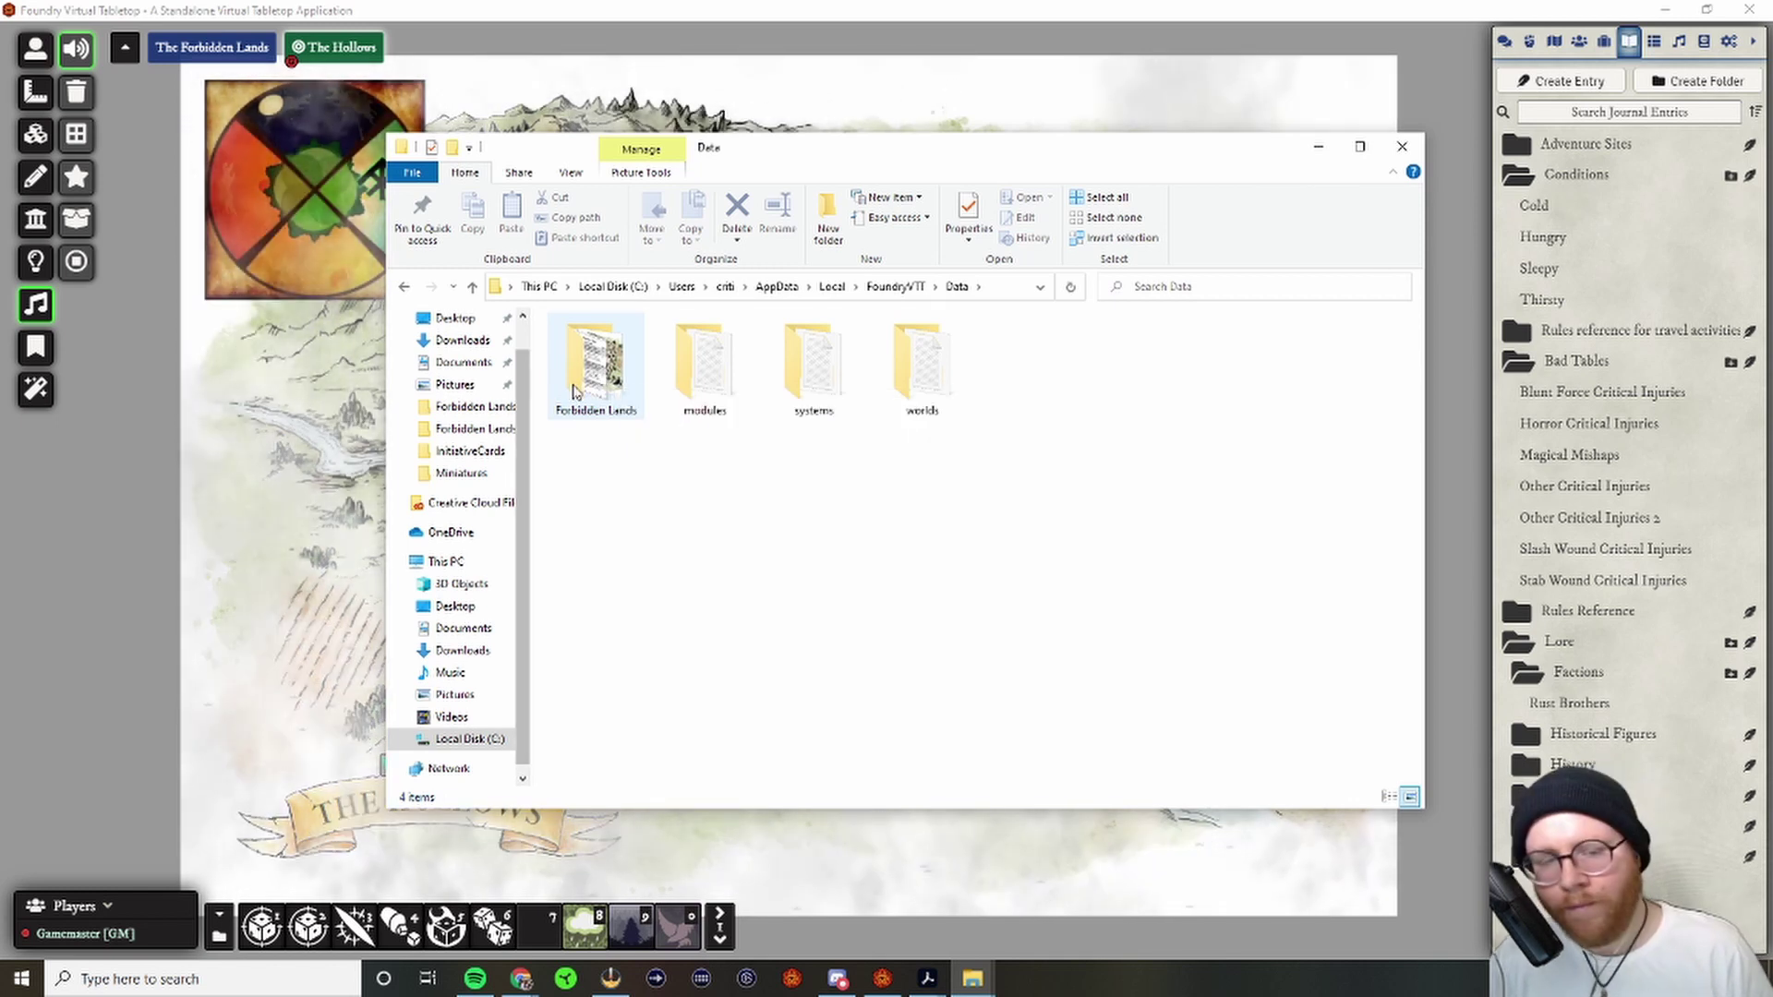
double_click(598, 374)
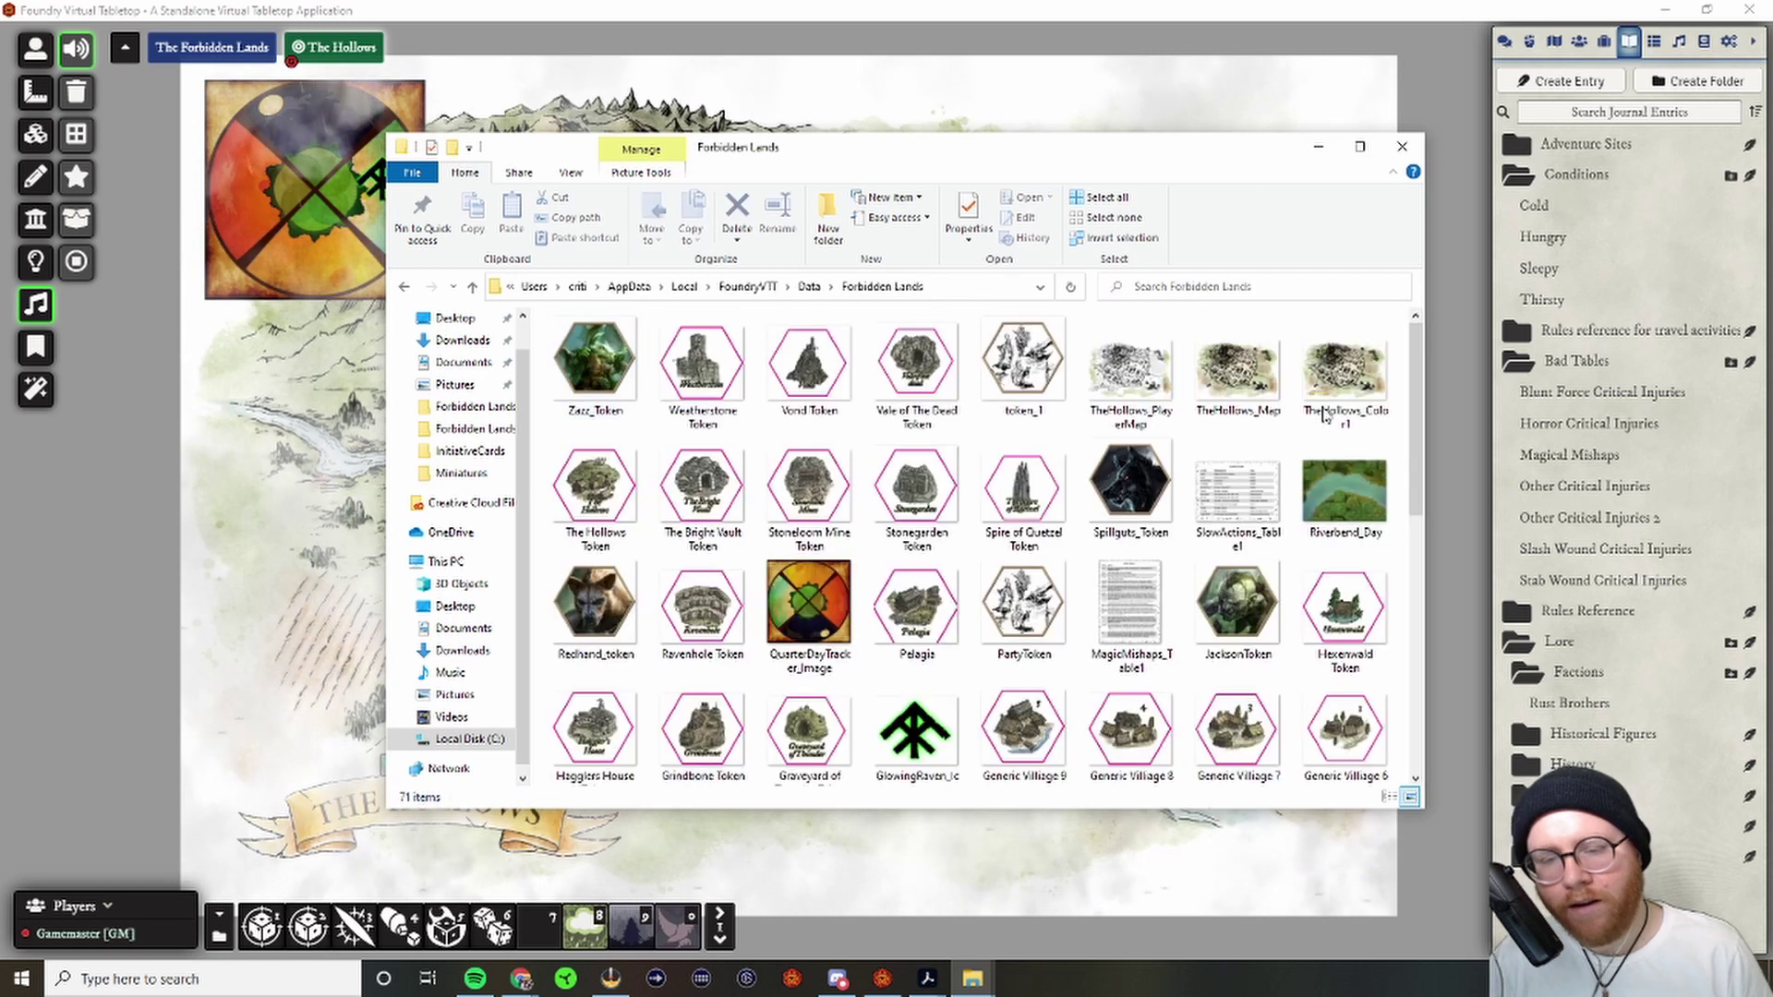
- Look through the map, token and table images in the Forbidden Lands folder, then return to Foundry
scroll(1397, 593, down, 5)
scroll(1397, 593, down, 2)
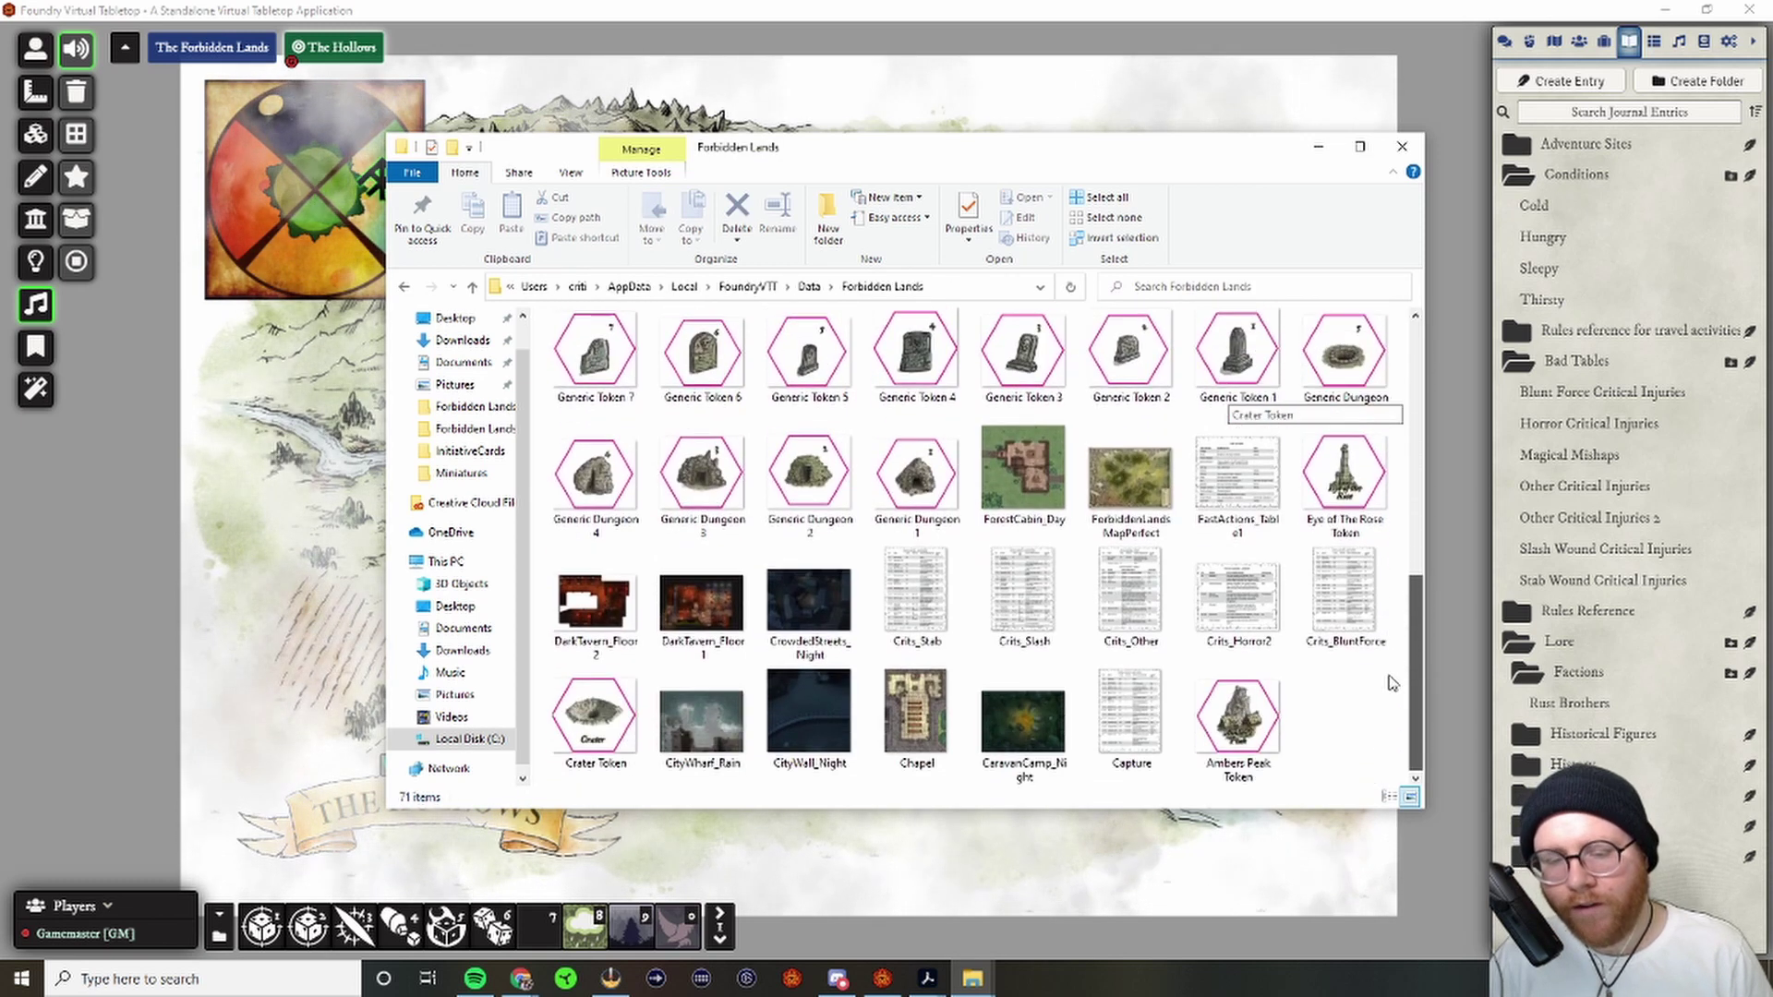
scroll(1390, 664, up, 6)
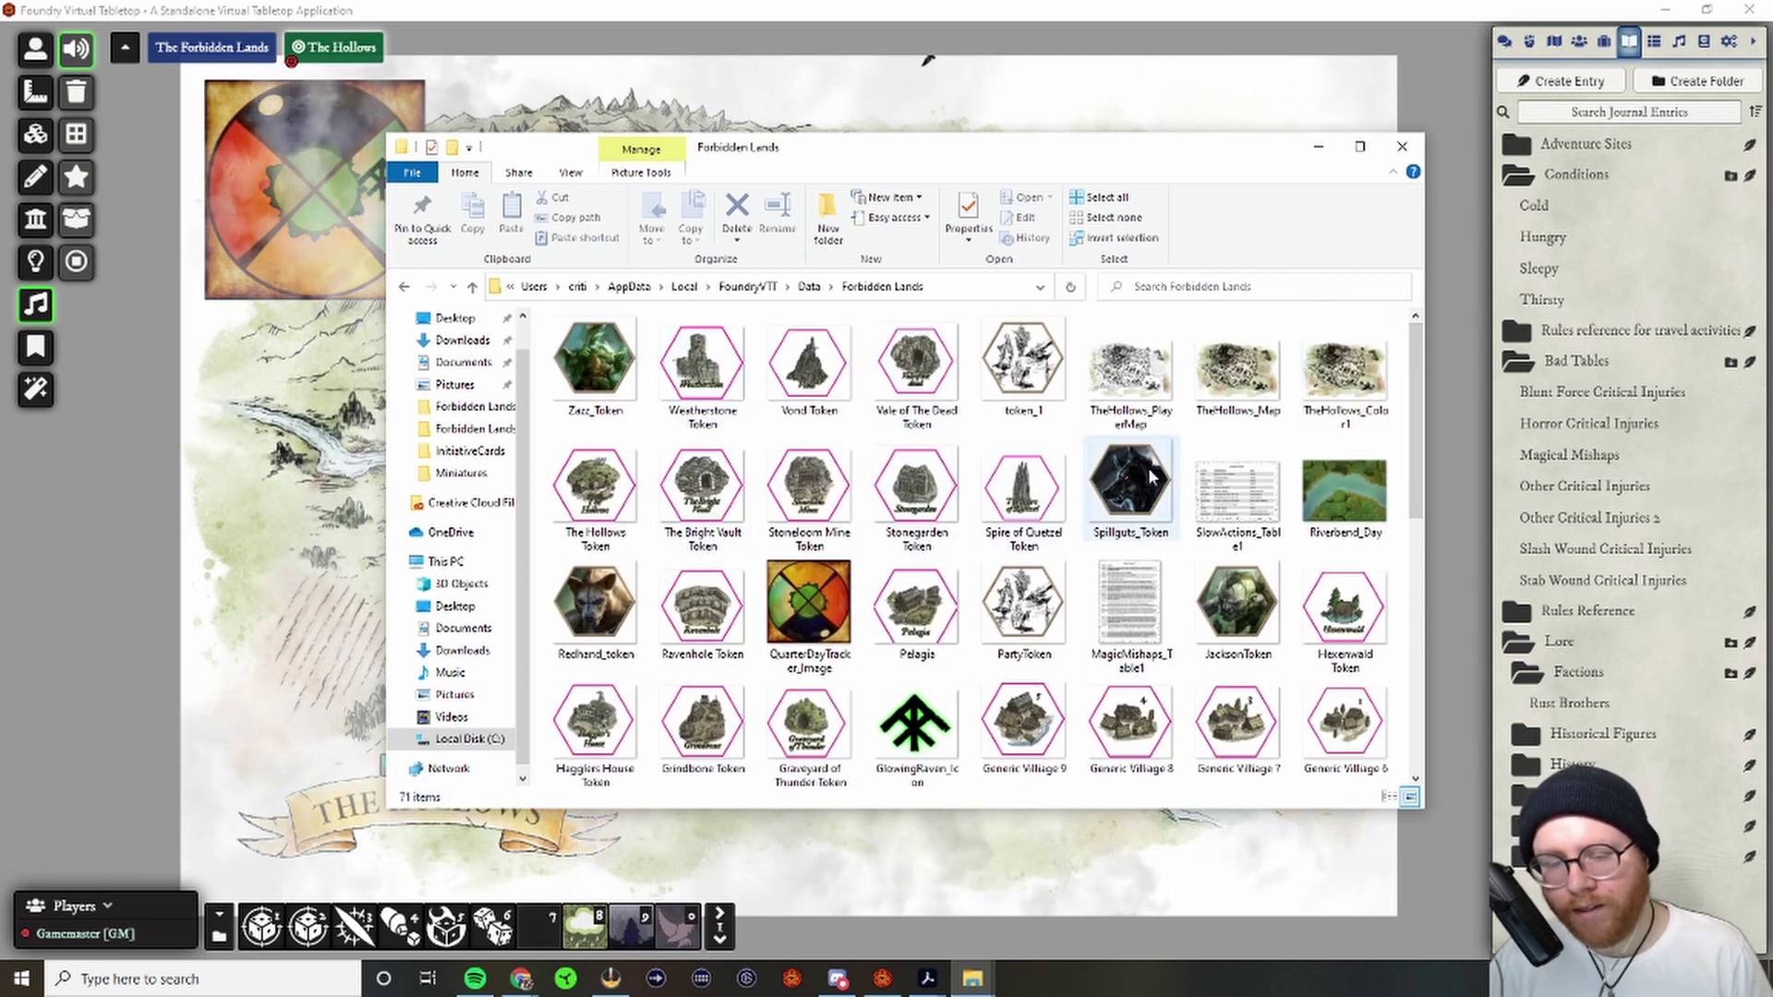
scroll(1108, 498, down, 3)
scroll(1032, 522, down, 1)
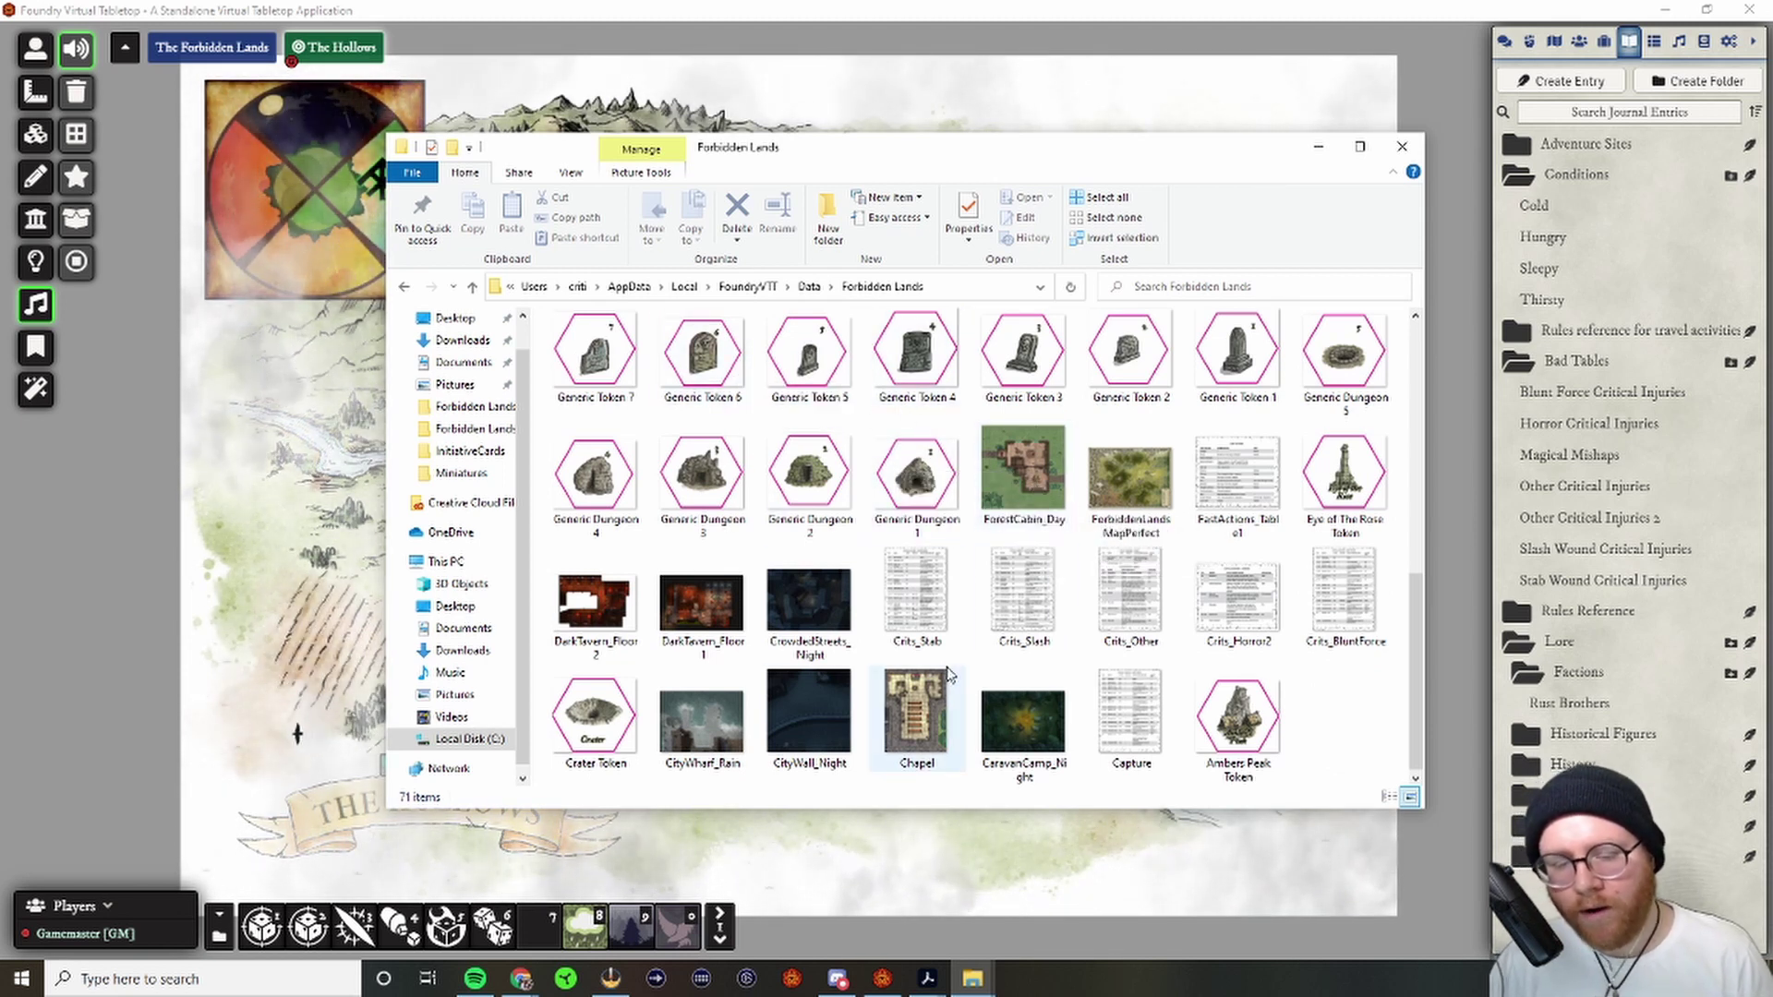
scroll(944, 623, up, 2)
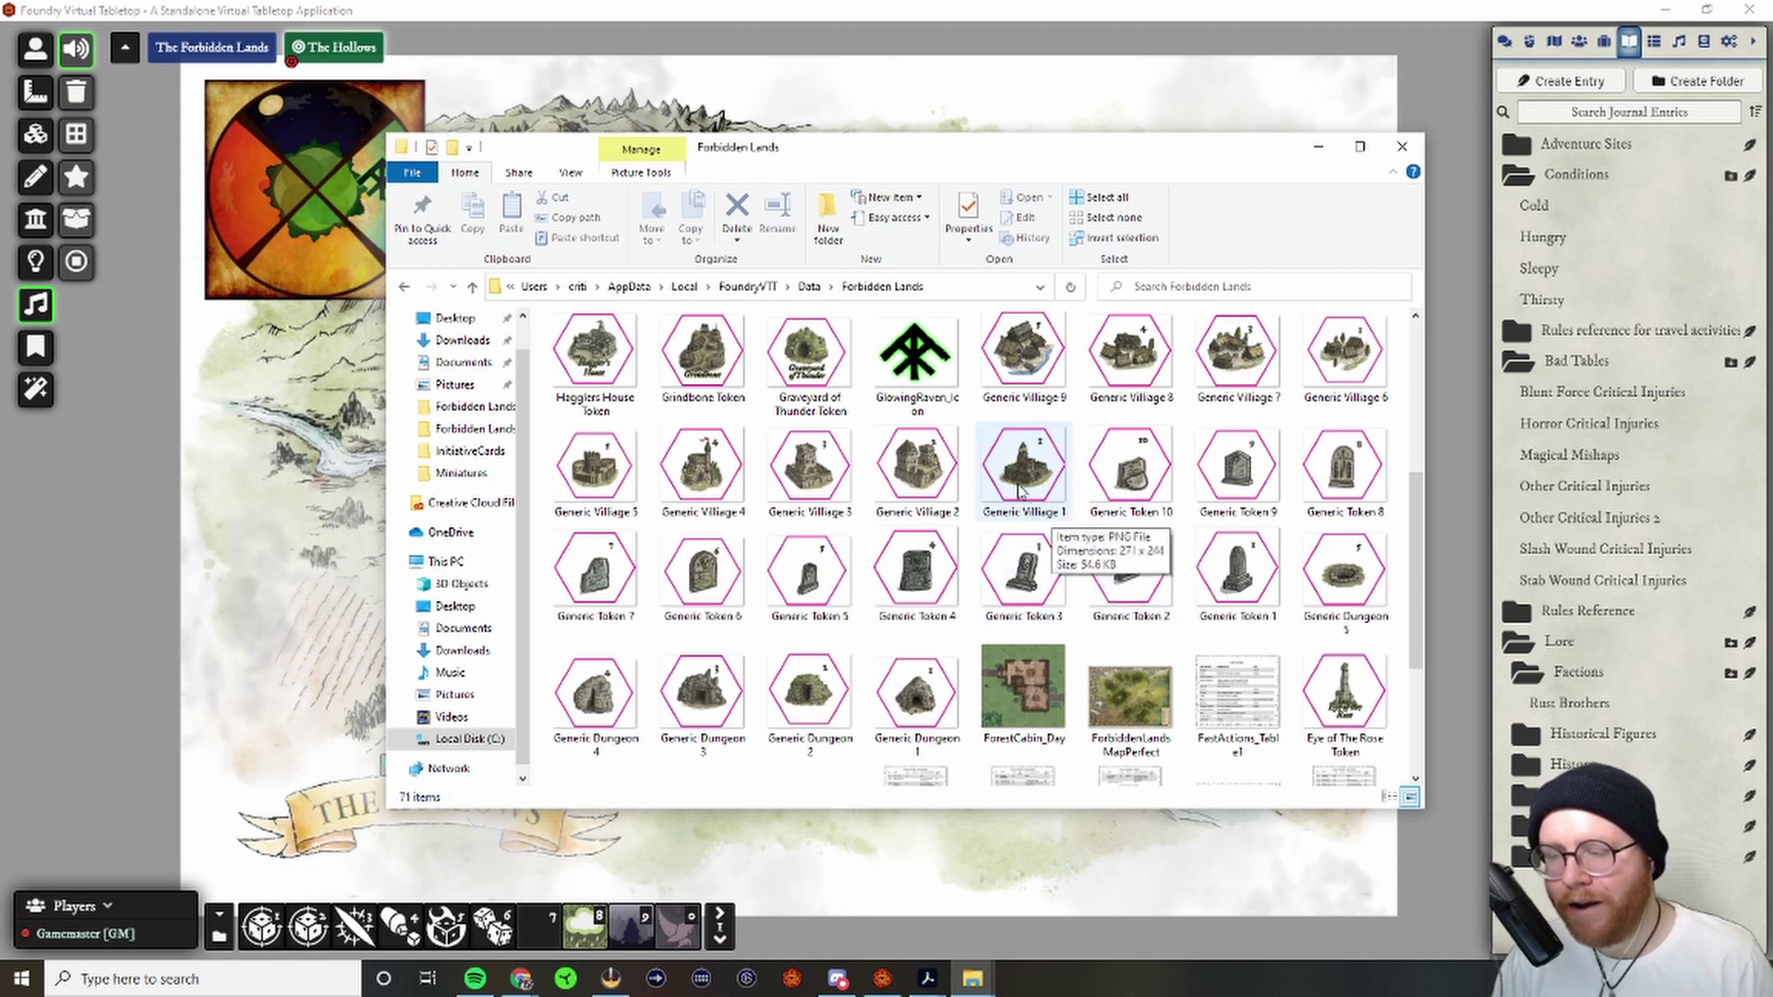
drag(1020, 489, 995, 476)
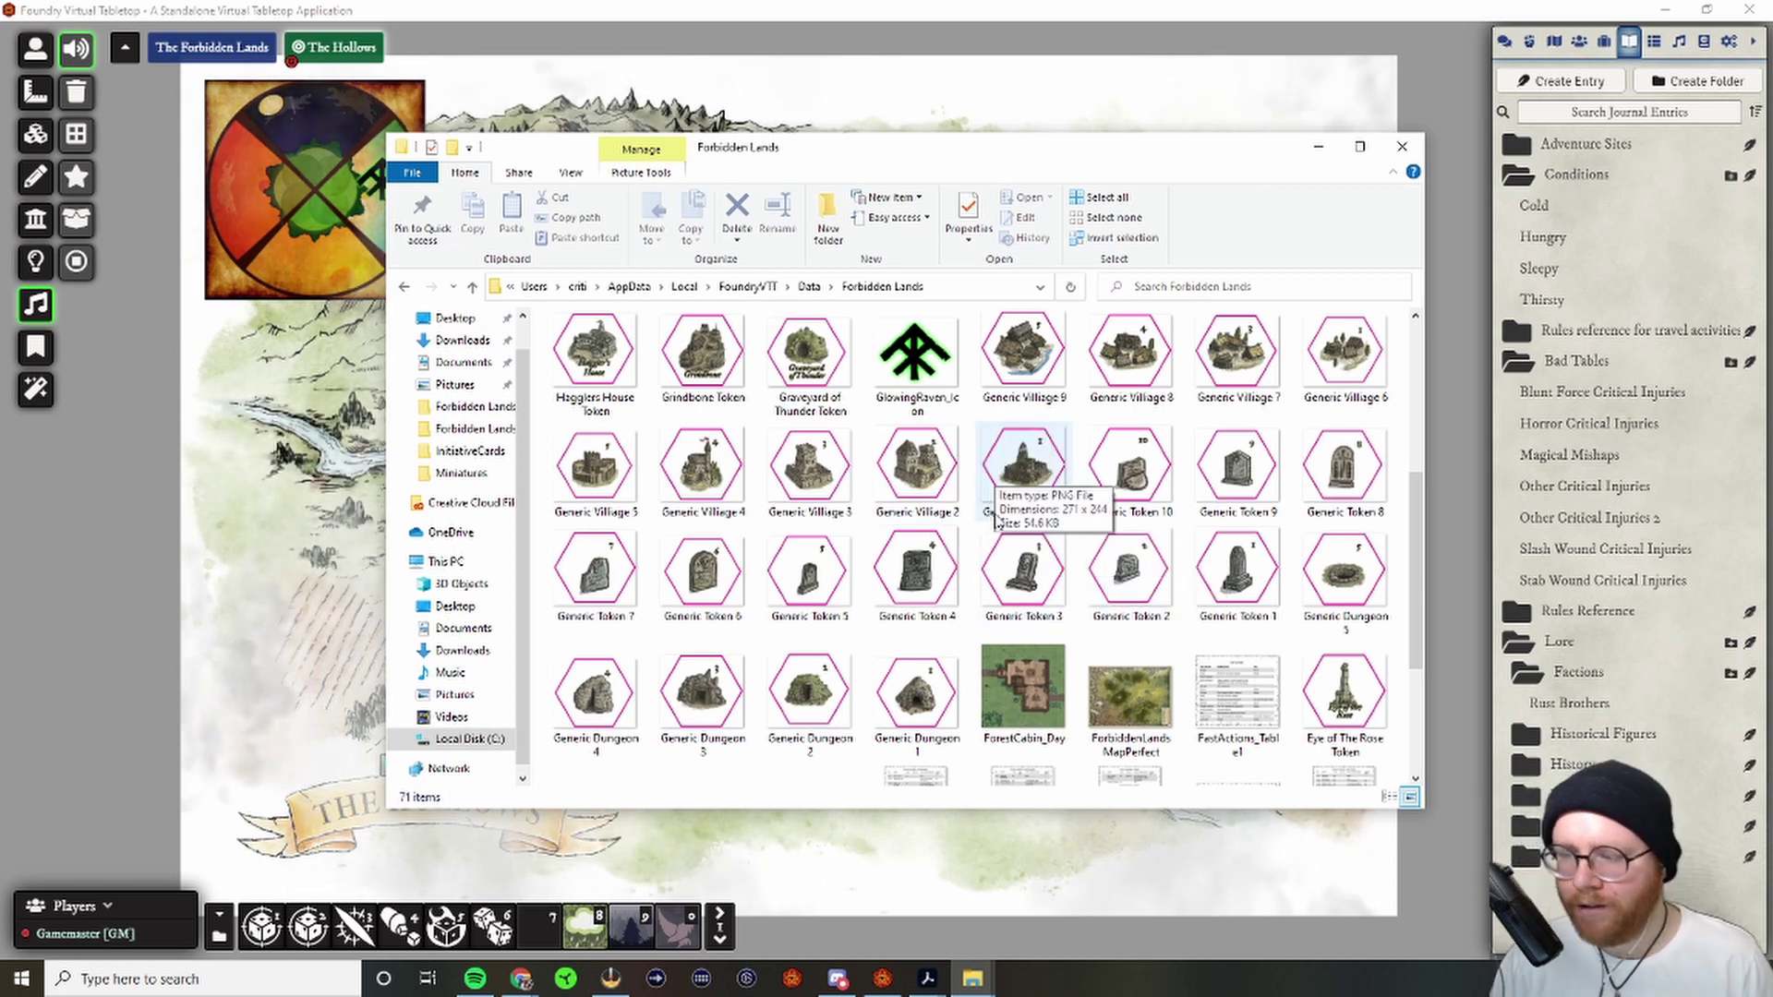
click(1462, 459)
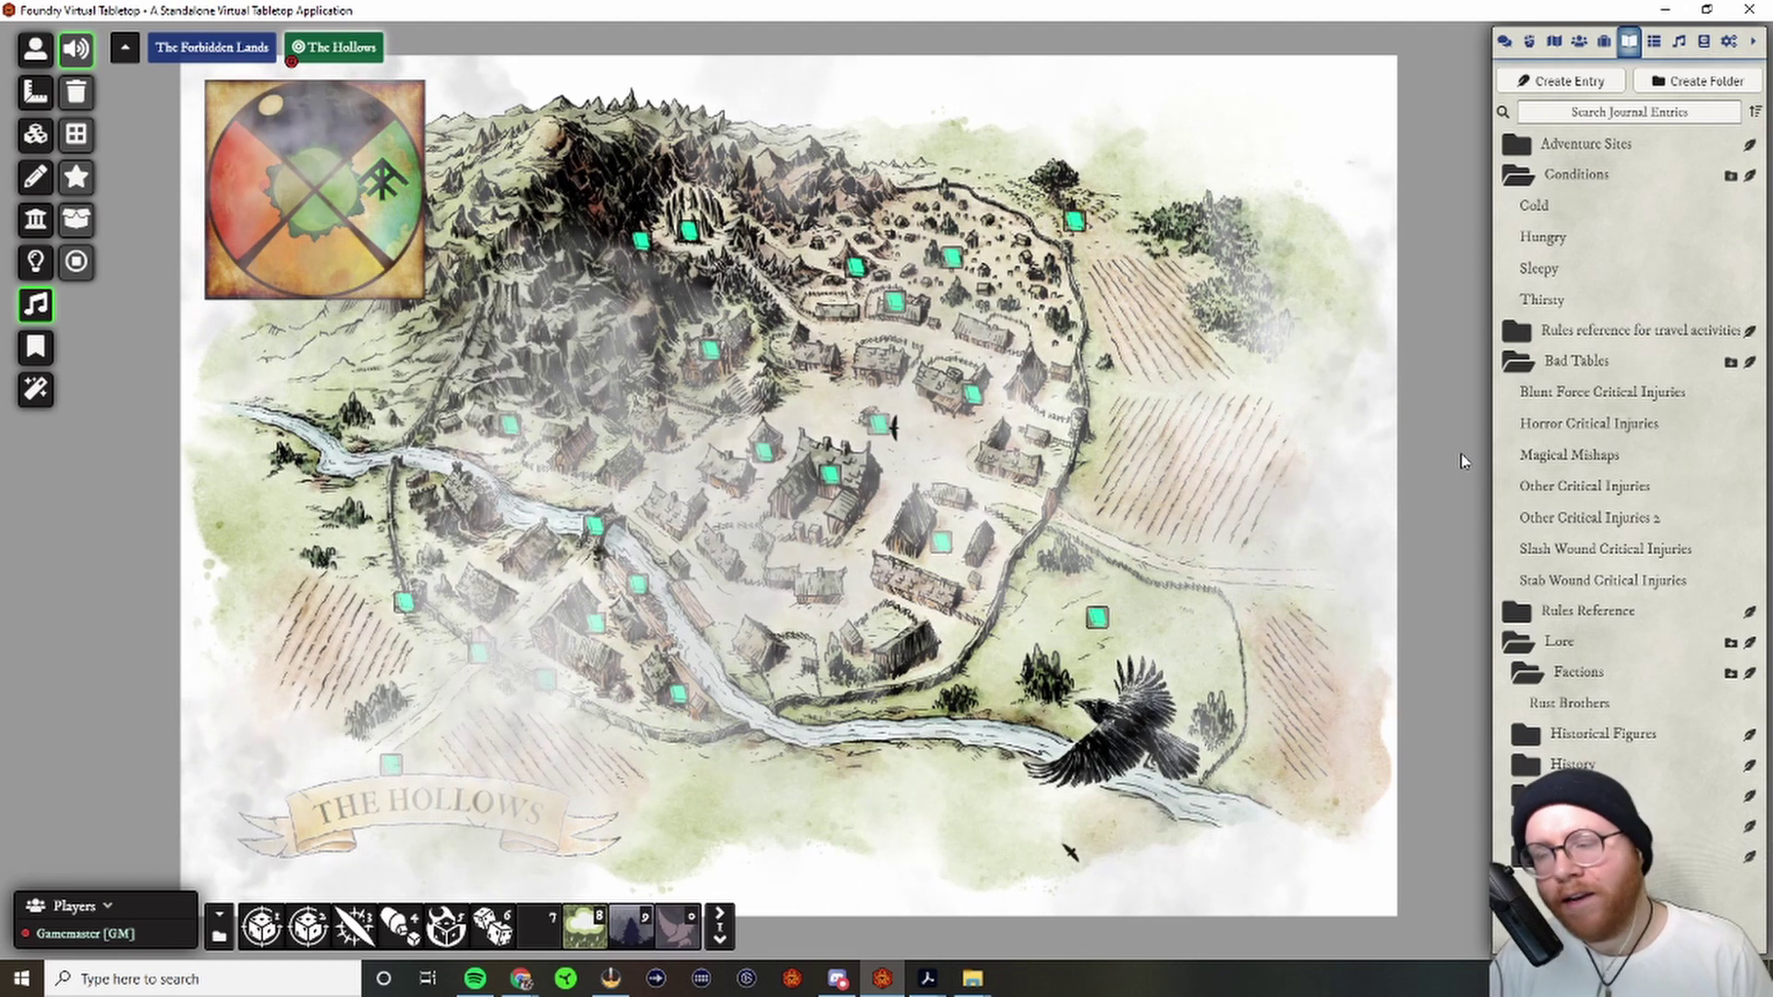